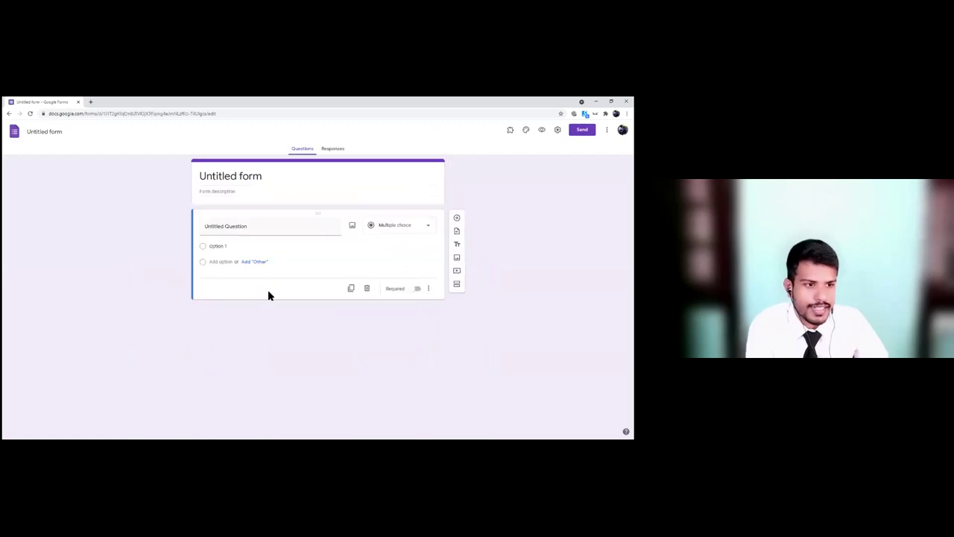
# Step: Retitle the untitled form 'BYM Sample Form - ALT', fixing typos while typing
pyautogui.click(221, 179)
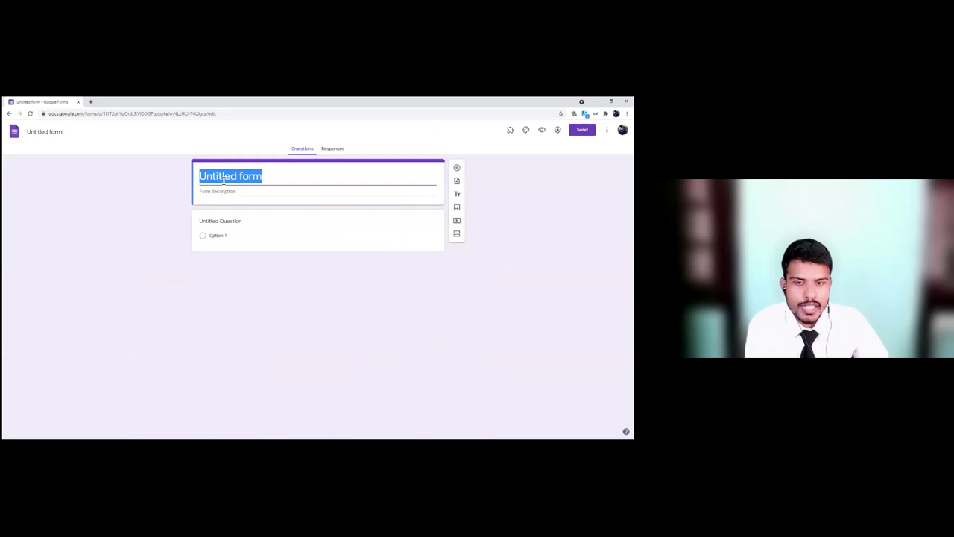
pyautogui.write('BYM Sampo')
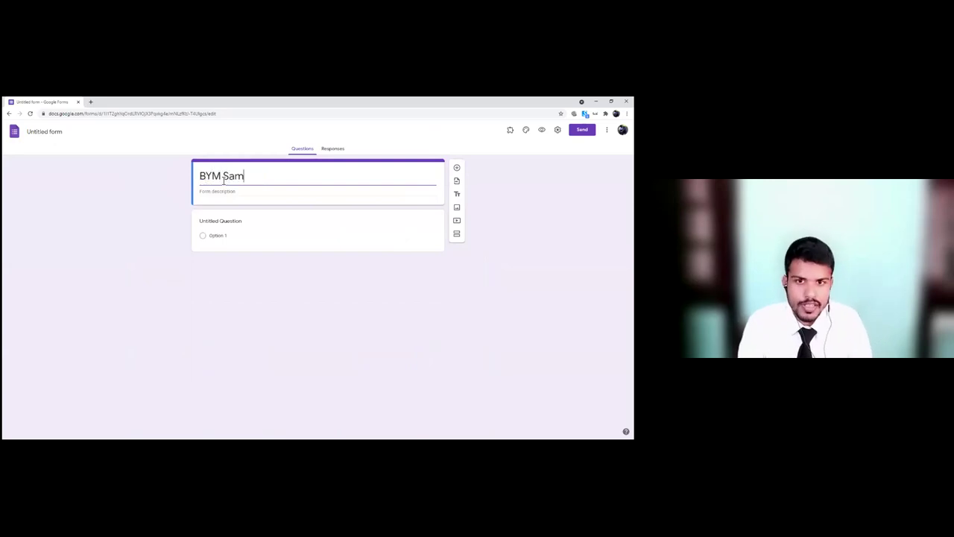
pyautogui.press('BackSpace')
pyautogui.write('le form')
pyautogui.press('BackSpace')
pyautogui.press('BackSpace')
pyautogui.press('BackSpace')
pyautogui.press('BackSpace')
pyautogui.press('BackSpace')
pyautogui.write('F')
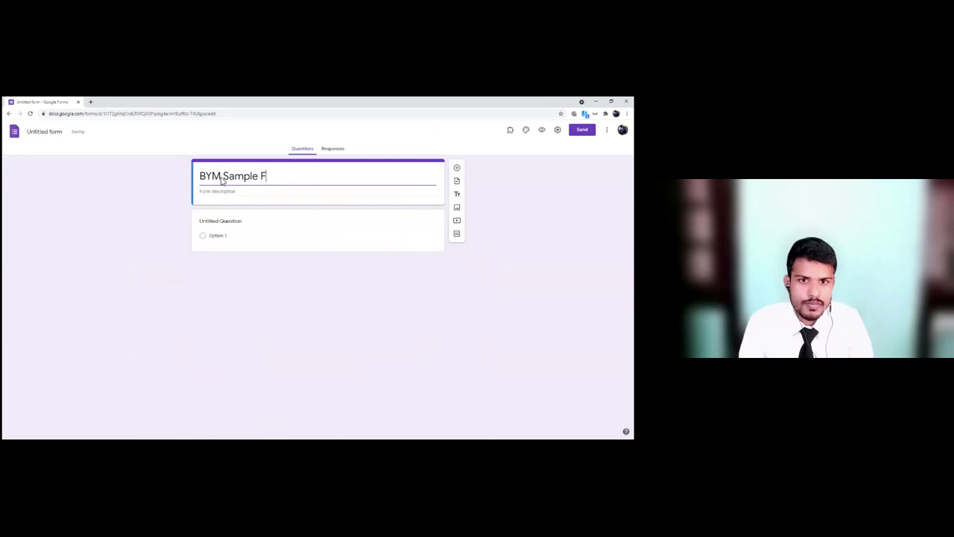
pyautogui.write('orm - ALT')
pyautogui.press('BackSpace')
pyautogui.write('LT')
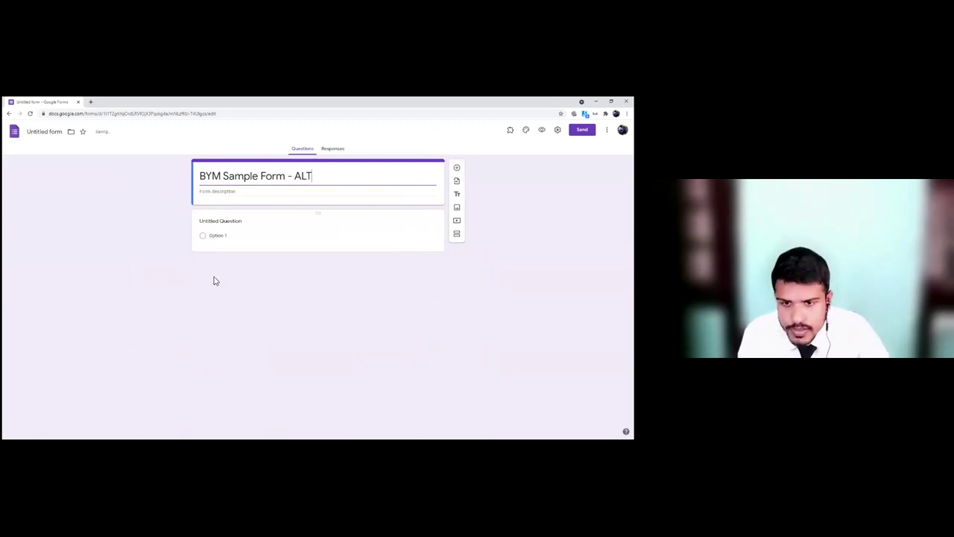
pyautogui.hotkey('alt', 'Tab')
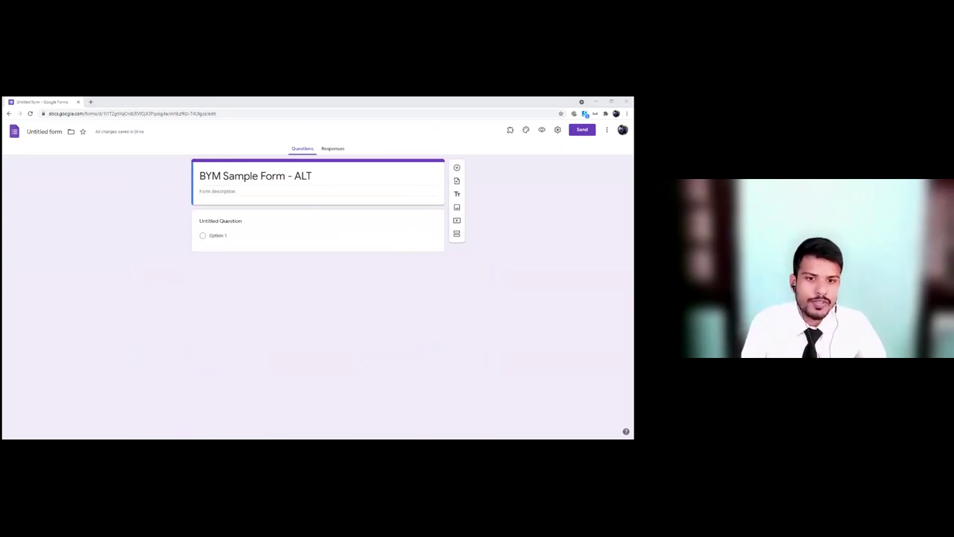
pyautogui.click(243, 223)
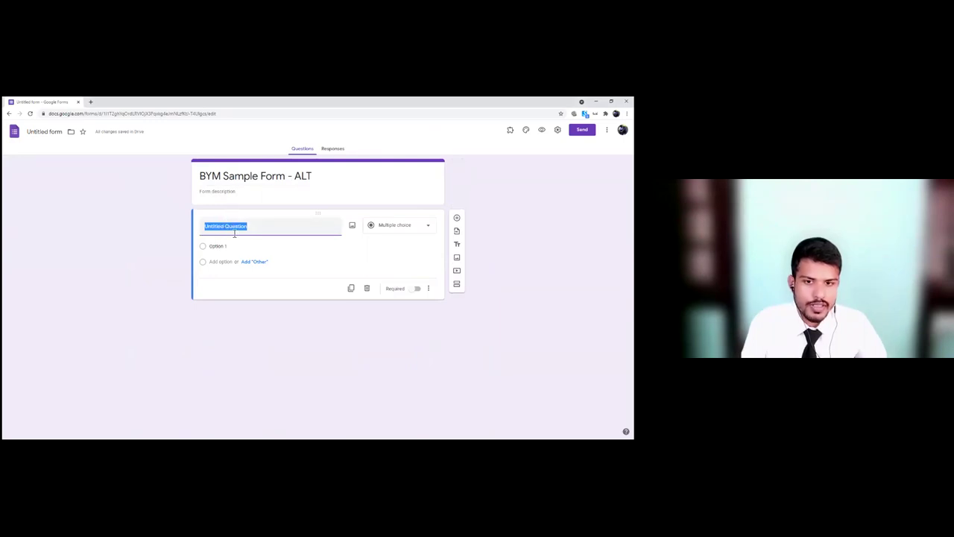
# Step: Make the first question a short-answer First Name field and add a Last Name question
pyautogui.write('First Name')
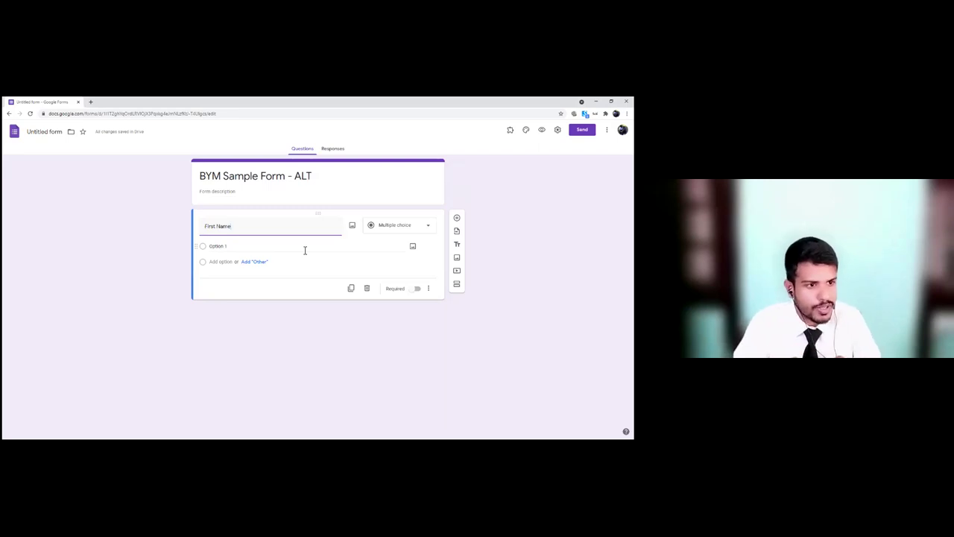
pyautogui.click(399, 227)
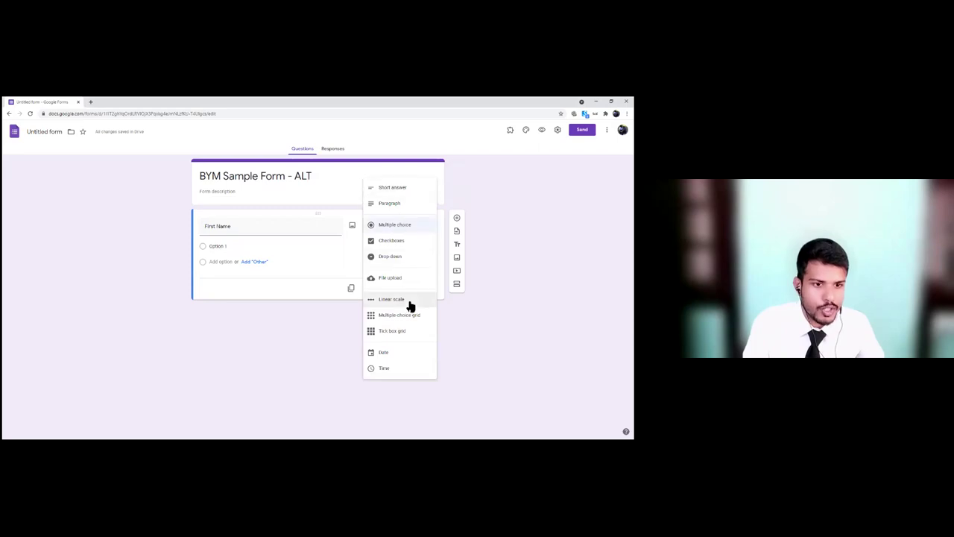
pyautogui.click(395, 190)
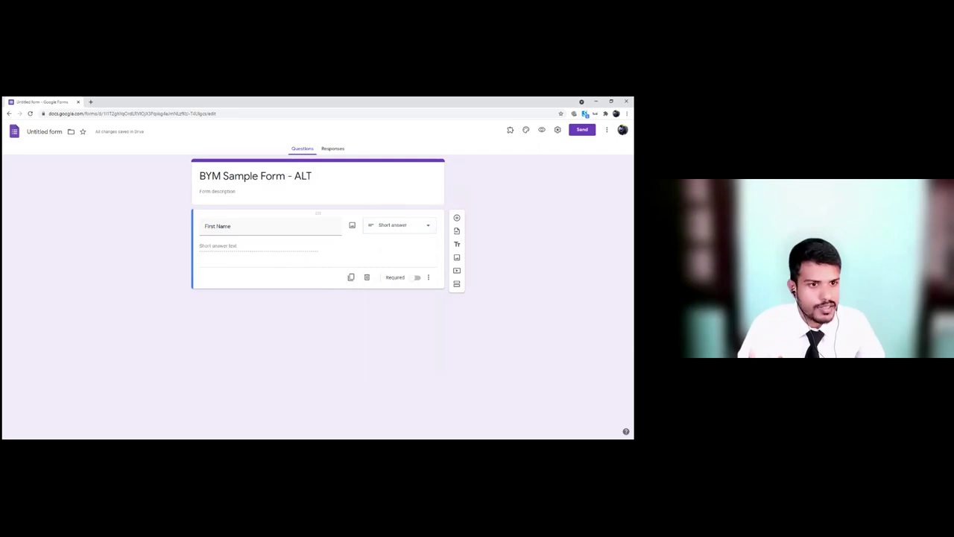
pyautogui.click(457, 217)
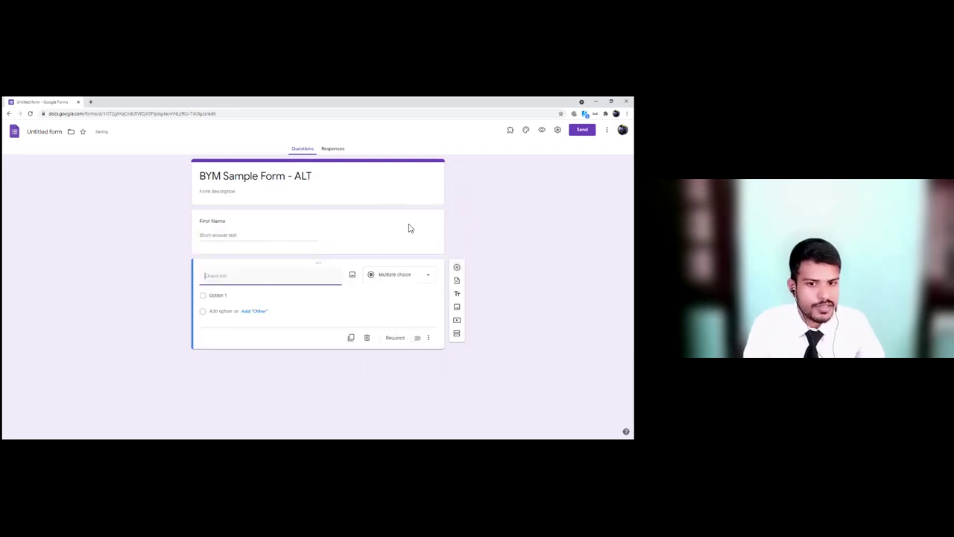
pyautogui.write('Last Name')
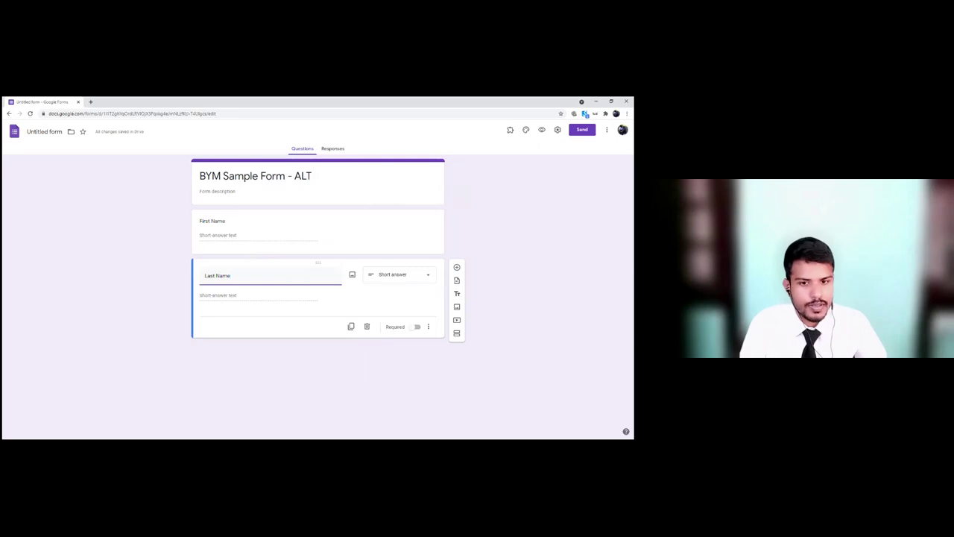
# Step: Add a Date of Birth question with the Date answer type
pyautogui.click(458, 267)
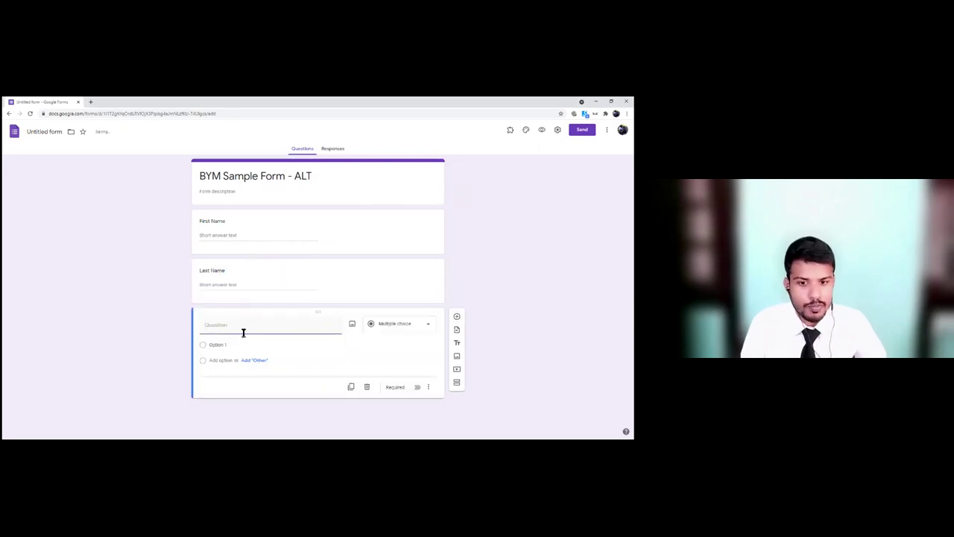
pyautogui.write('Date of')
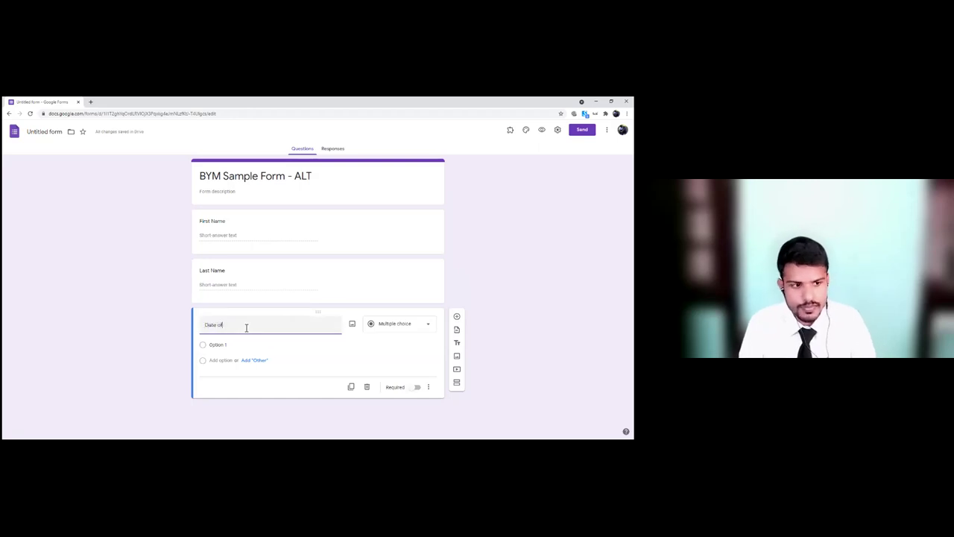
pyautogui.write(' Birth')
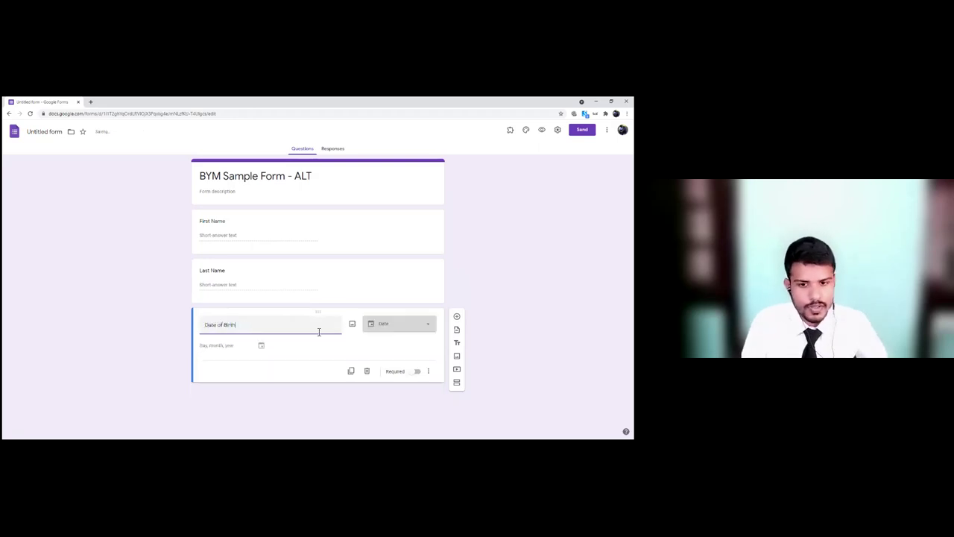
pyautogui.click(383, 328)
pyautogui.click(383, 328)
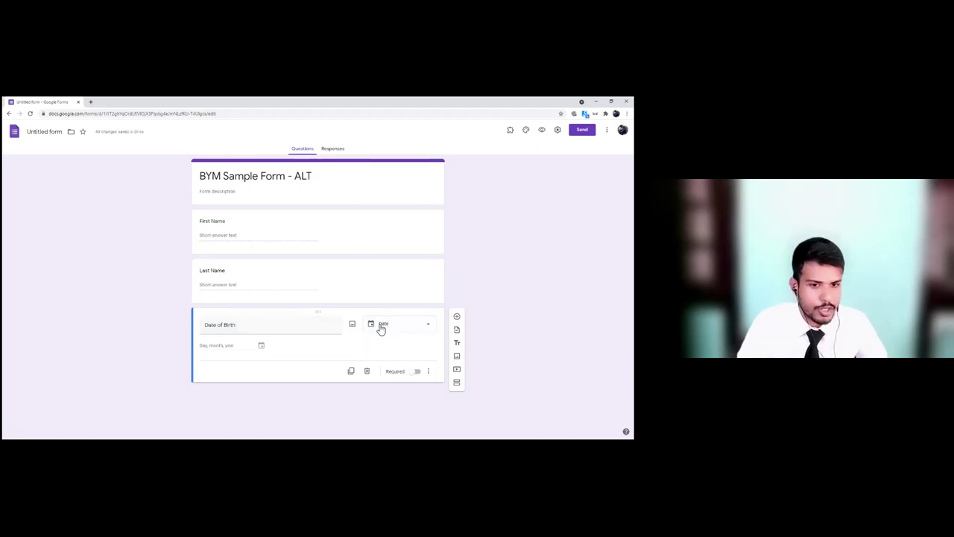
pyautogui.click(402, 332)
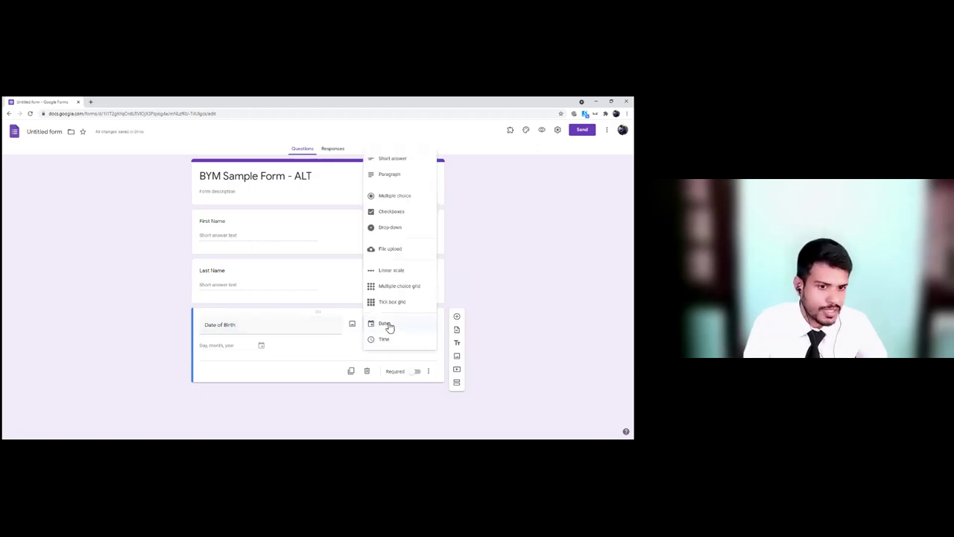
pyautogui.click(388, 325)
pyautogui.click(457, 316)
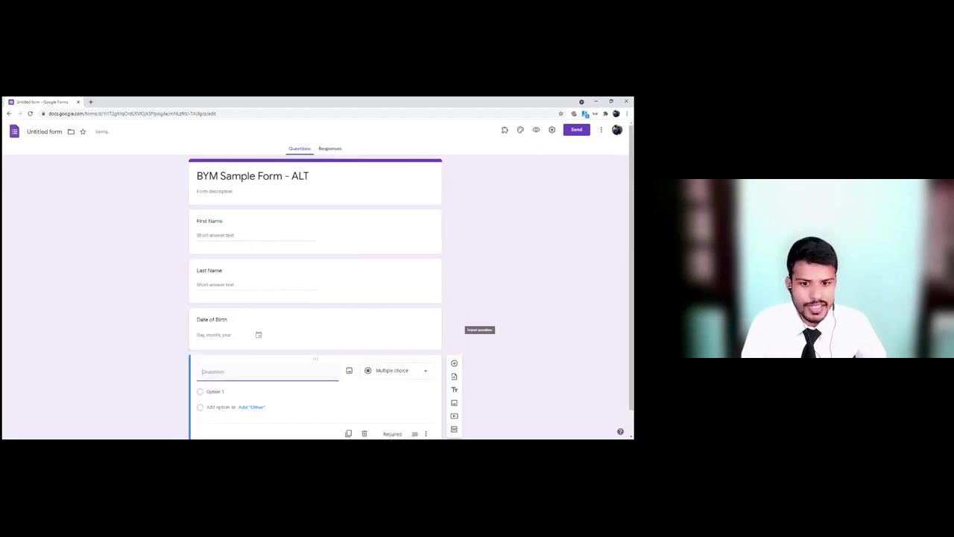
# Step: Add a State question with the Dropdown answer type
pyautogui.write('State')
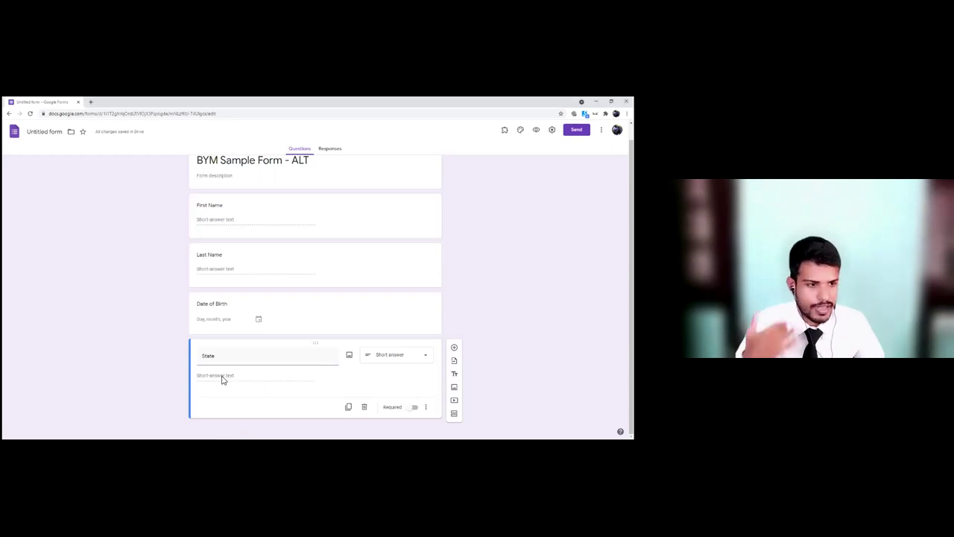
pyautogui.click(394, 361)
pyautogui.click(387, 302)
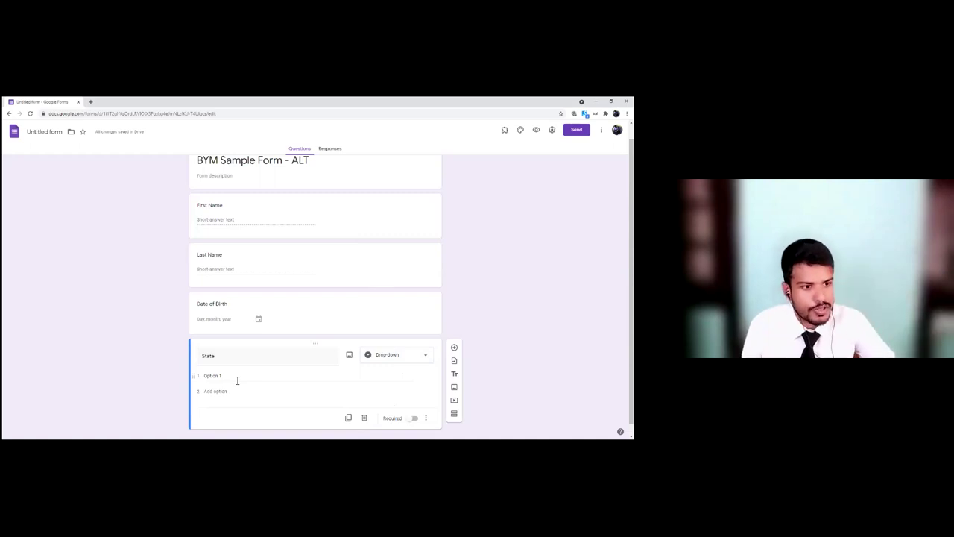
# Step: Paste the 36 Indian states and union territories as the dropdown options
pyautogui.click(239, 379)
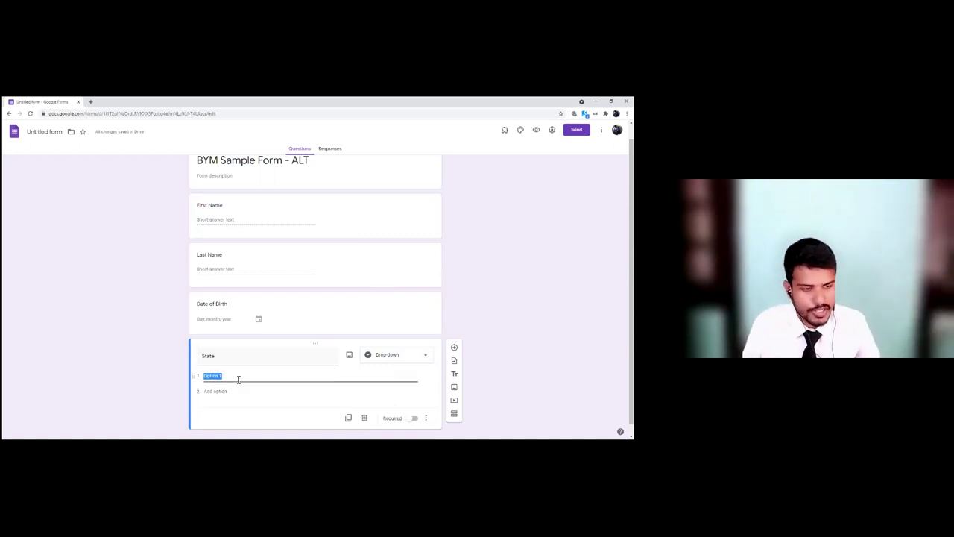
pyautogui.rightClick(239, 380)
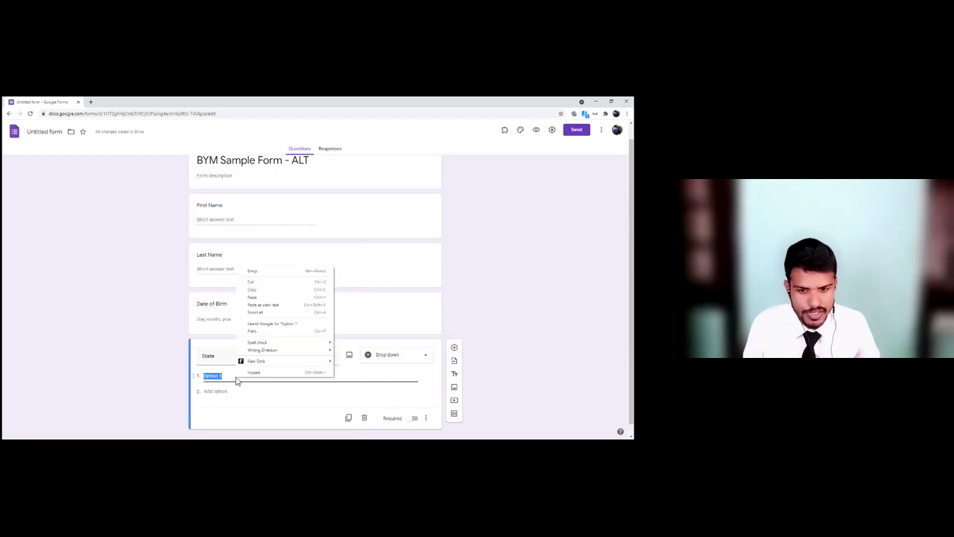
pyautogui.click(252, 297)
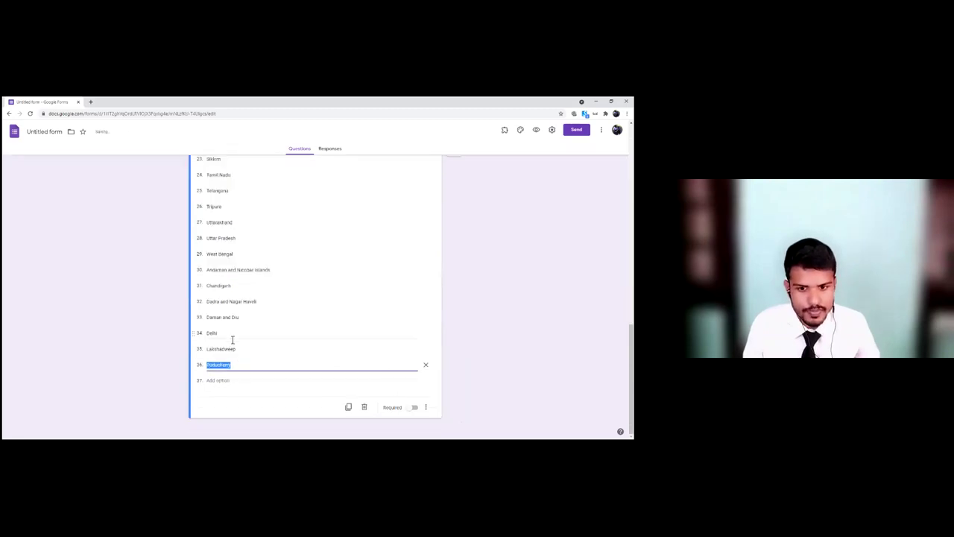
pyautogui.scroll(5, 240, 324)
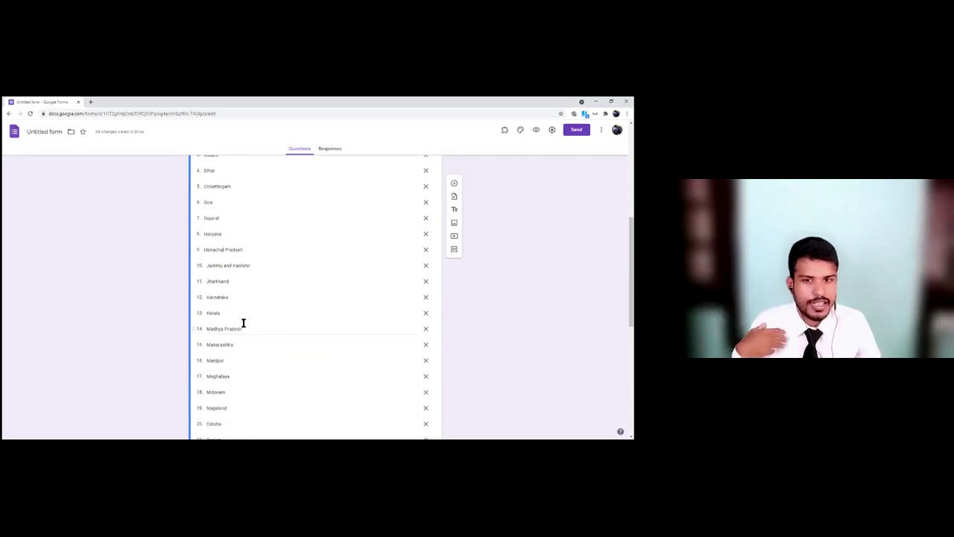
pyautogui.scroll(2, 243, 322)
pyautogui.scroll(-1, 242, 326)
pyautogui.scroll(-10, 243, 323)
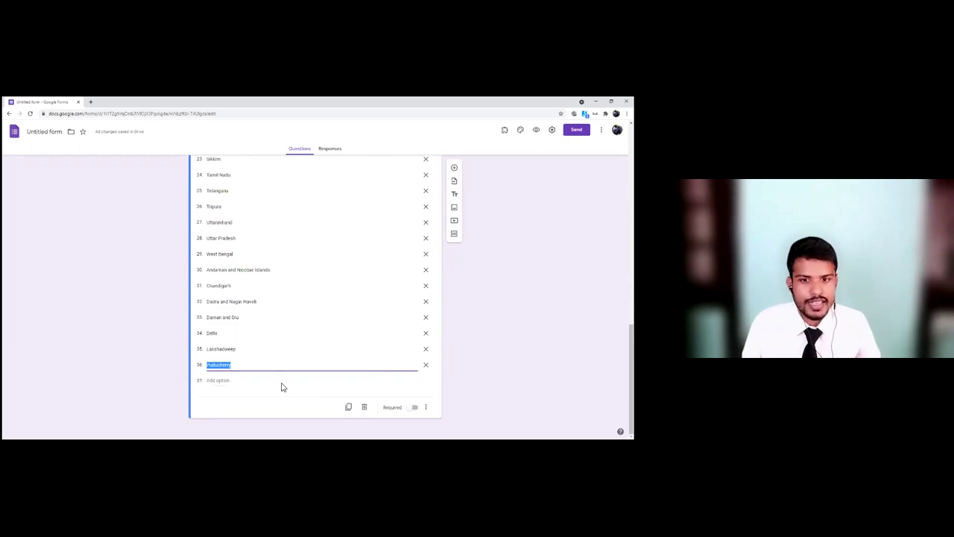
pyautogui.scroll(2, 313, 347)
pyautogui.scroll(-2, 313, 348)
# Step: Add a short-answer question 'Number of Team Members'
pyautogui.click(454, 166)
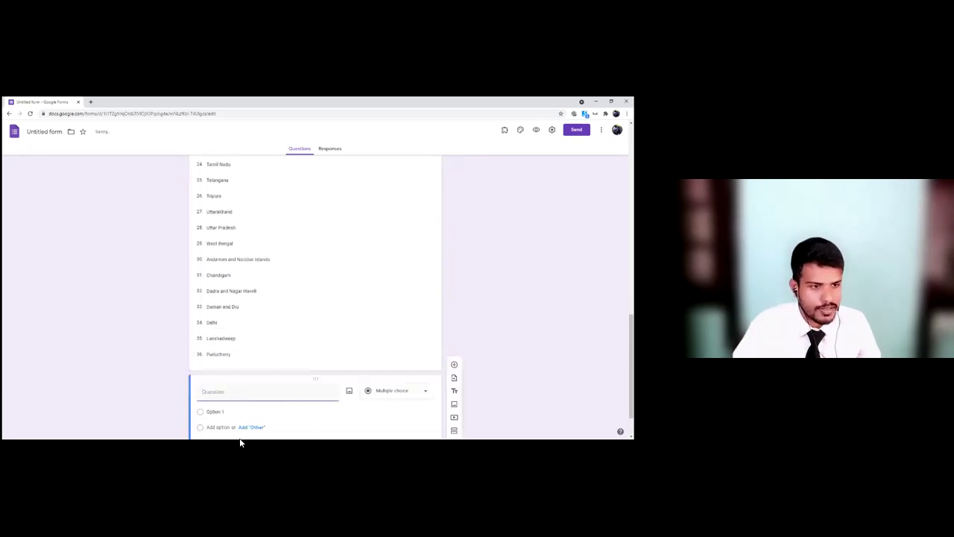
pyautogui.write('Num')
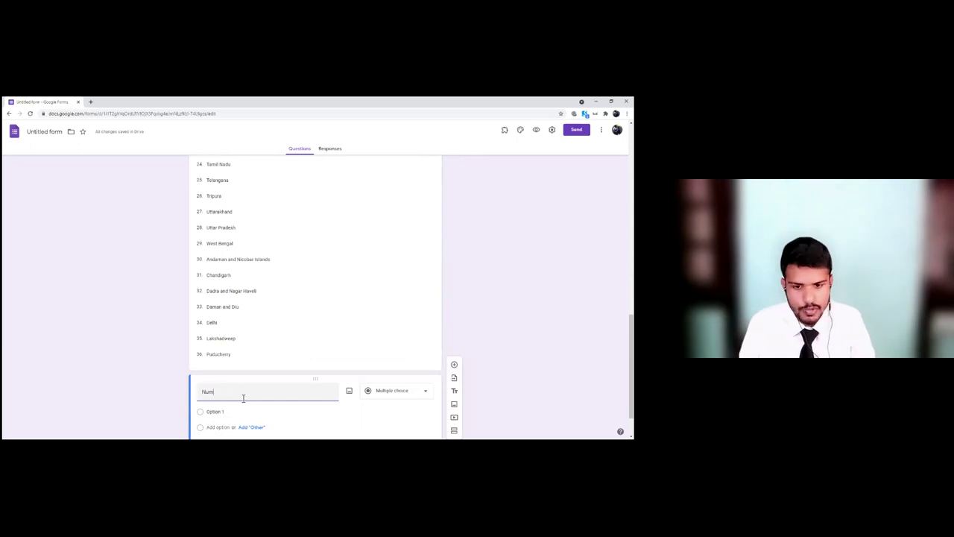
pyautogui.write('ber of Team Members')
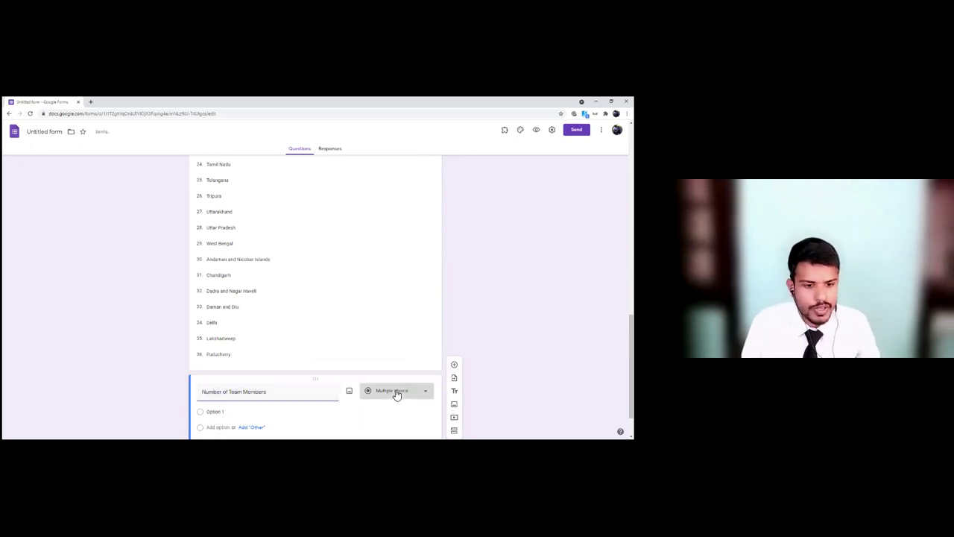
pyautogui.click(396, 392)
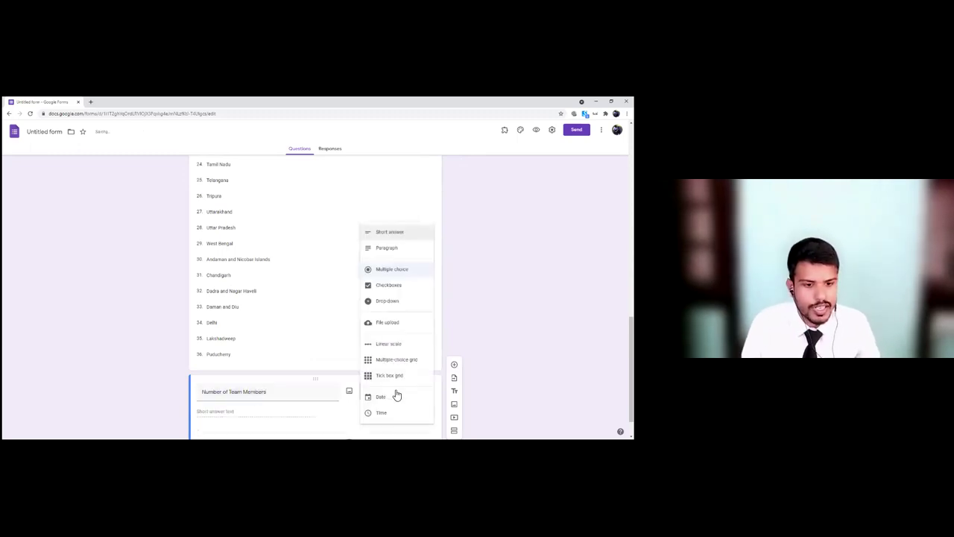
pyautogui.click(394, 233)
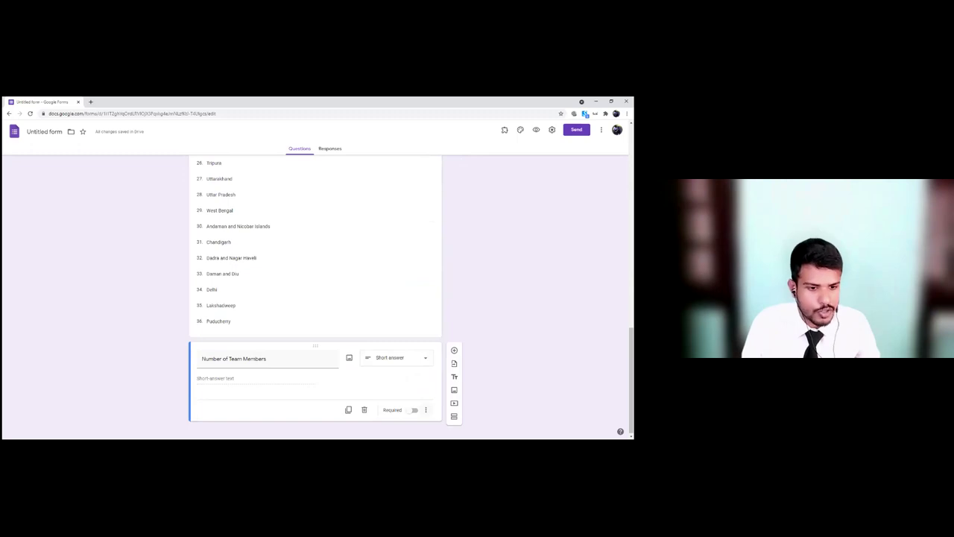
# Step: Turn on response validation so the team-members answer must be a number greater than a set value
pyautogui.click(425, 409)
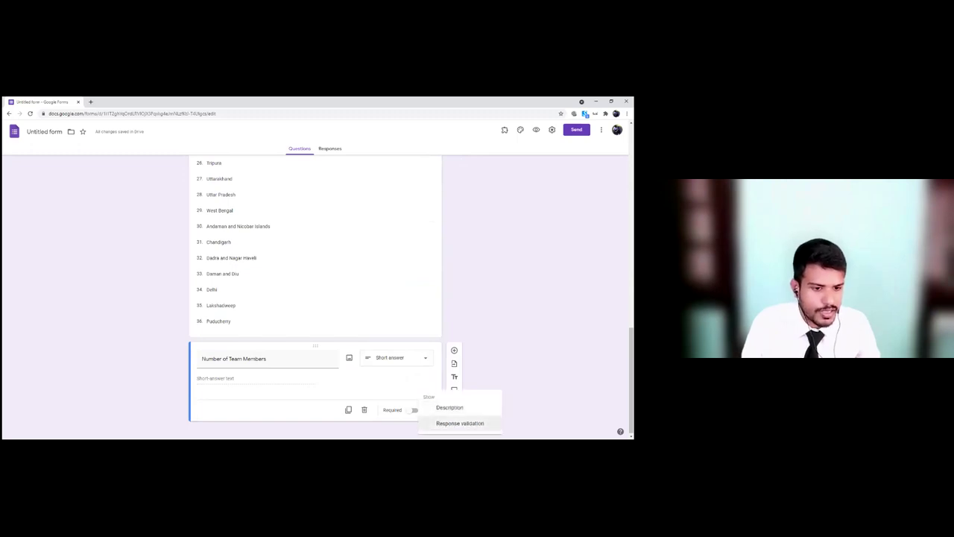
pyautogui.click(460, 423)
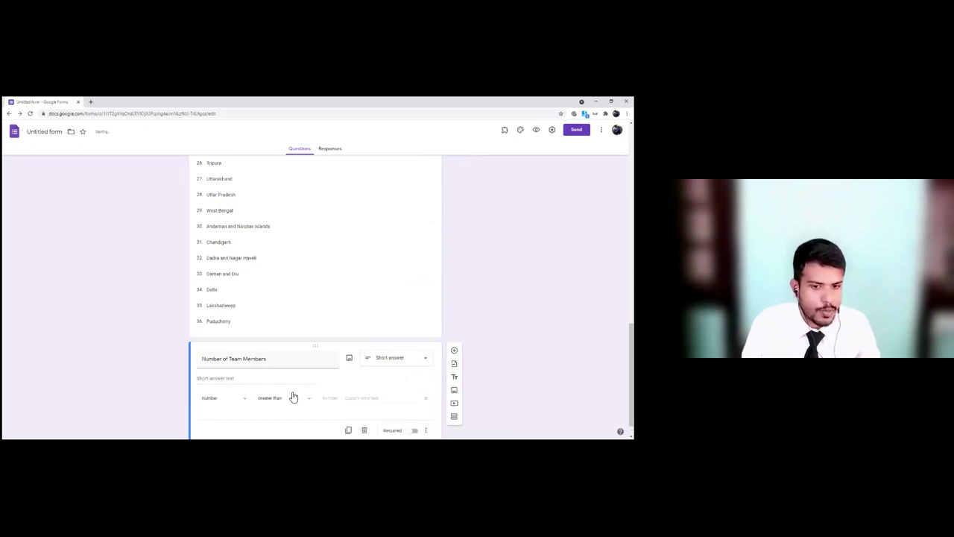
pyautogui.click(224, 399)
pyautogui.click(210, 375)
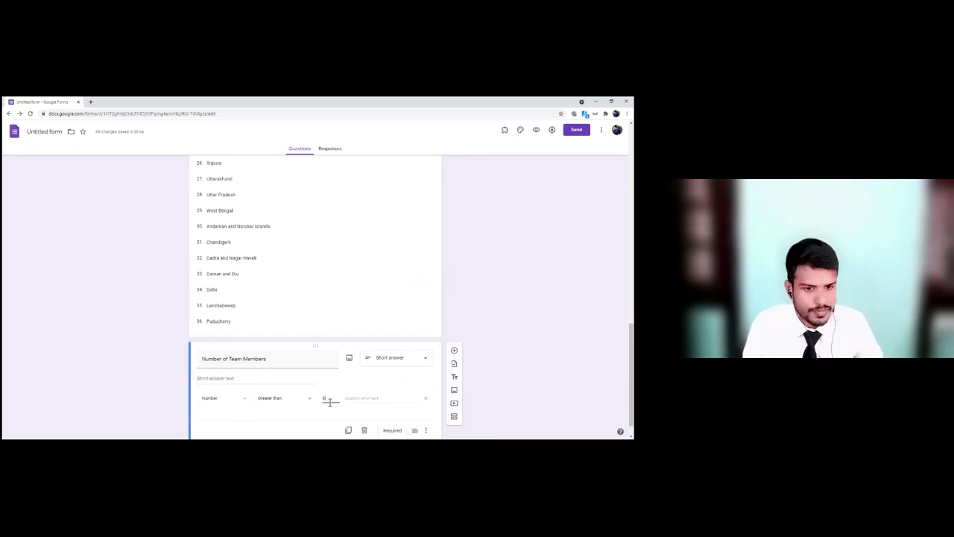
pyautogui.scroll(2, 330, 398)
pyautogui.scroll(10, 321, 388)
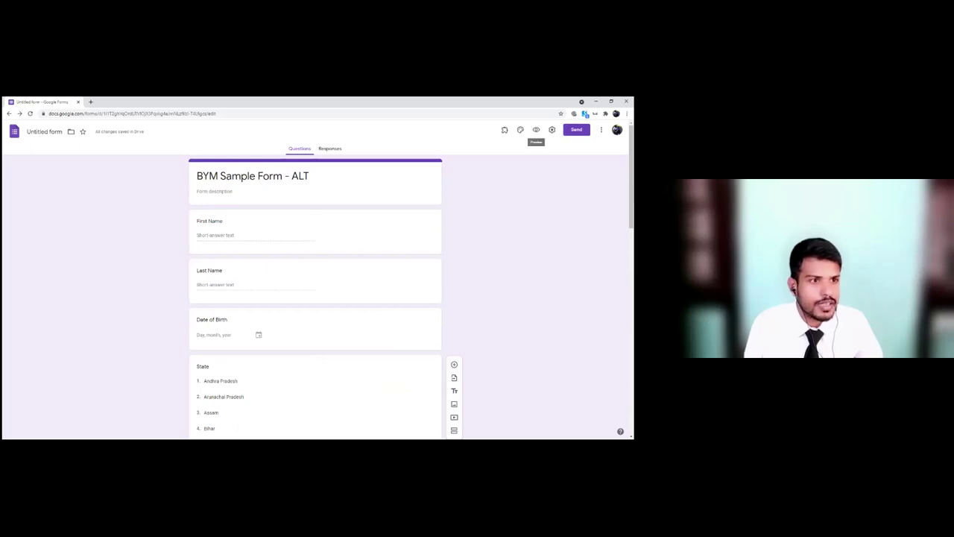
# Step: Preview the form and enter a test respondent's first and last name
pyautogui.click(536, 130)
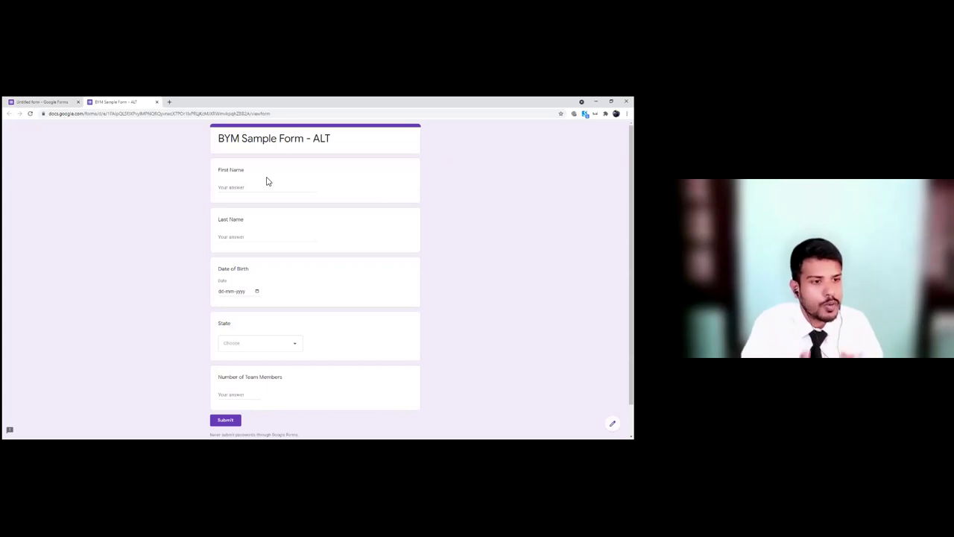
pyautogui.click(259, 188)
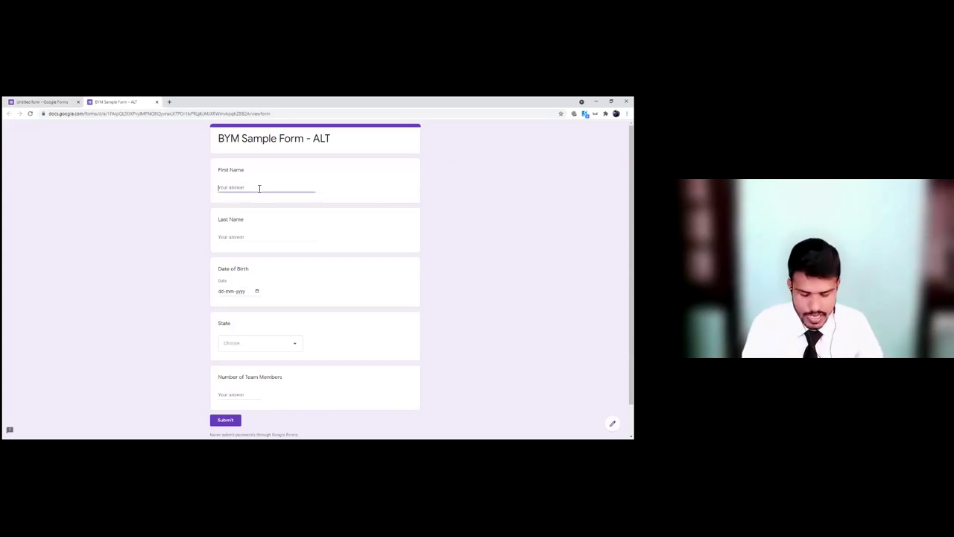
pyautogui.press('Tab')
# Step: Set the date of birth to 17 June 1983 in the date picker
pyautogui.click(257, 291)
pyautogui.click(240, 303)
pyautogui.scroll(5, 246, 317)
pyautogui.scroll(8, 250, 322)
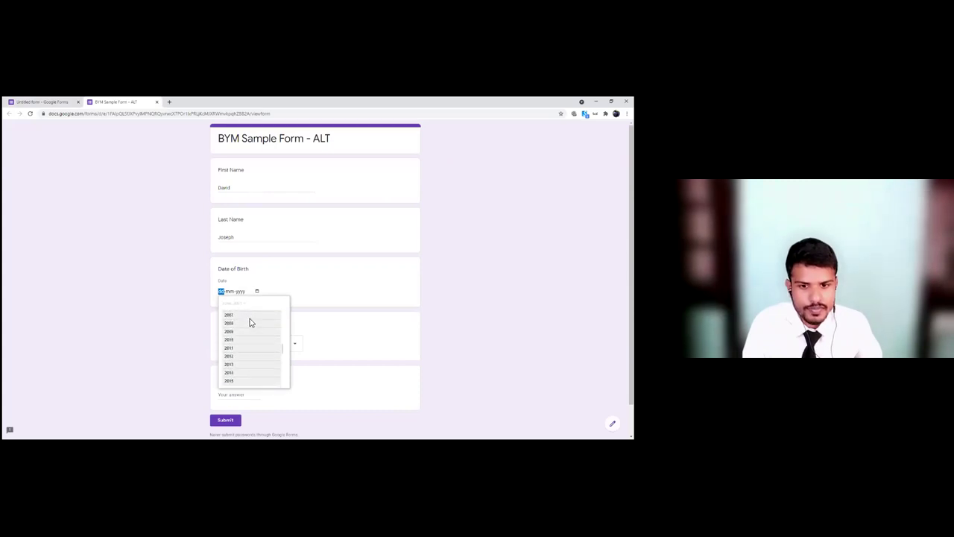
pyautogui.scroll(6, 251, 326)
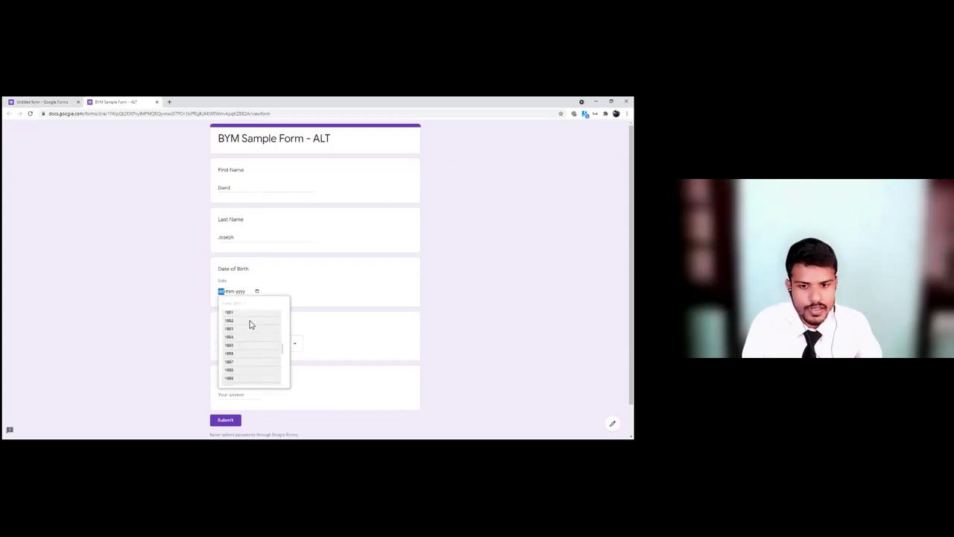
pyautogui.click(251, 323)
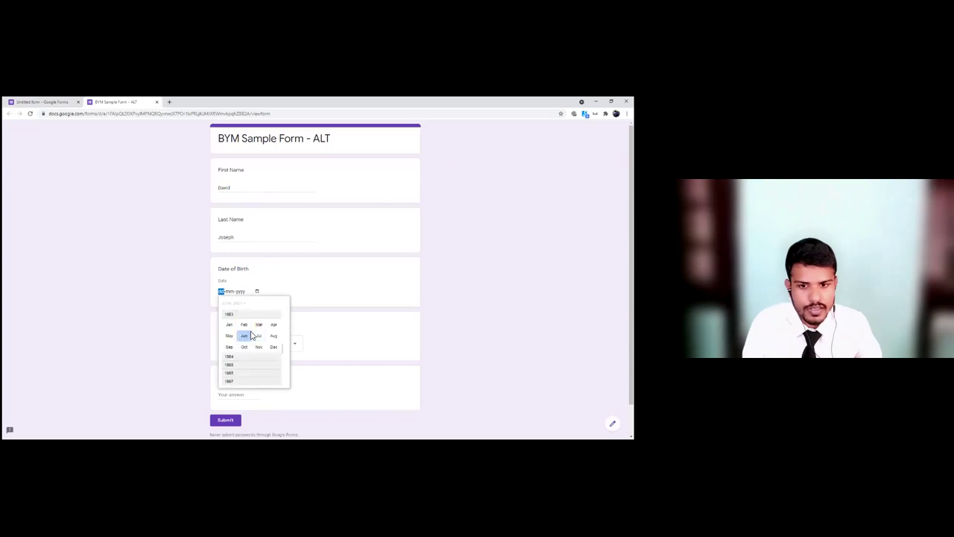
pyautogui.click(247, 335)
pyautogui.click(254, 353)
# Step: Choose Assam as the state, enter 8 team members, and submit
pyautogui.click(251, 347)
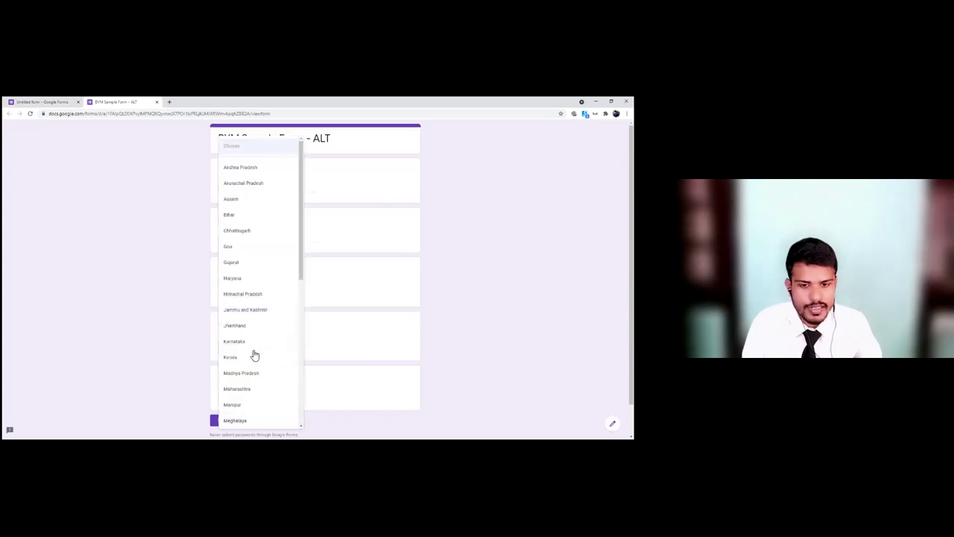
pyautogui.click(235, 200)
pyautogui.click(253, 395)
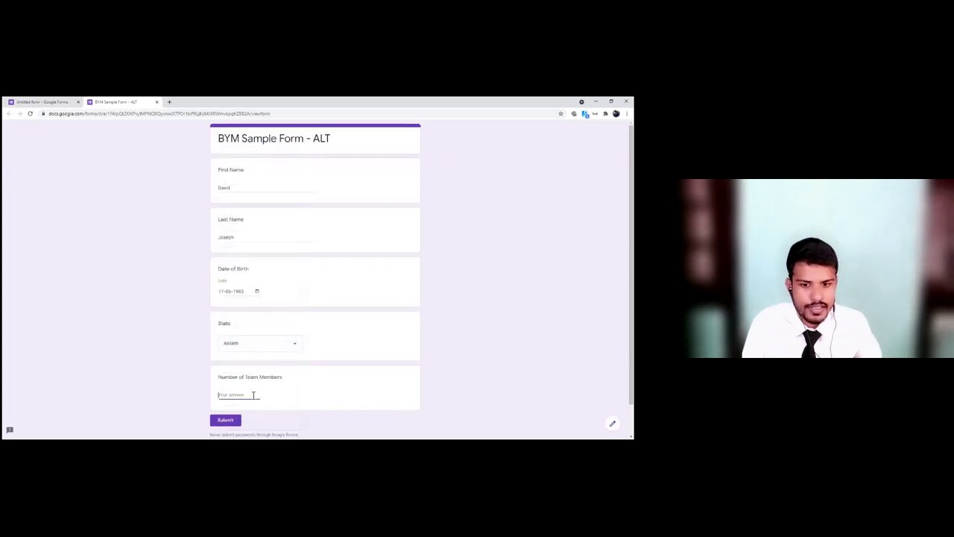
pyautogui.write('8')
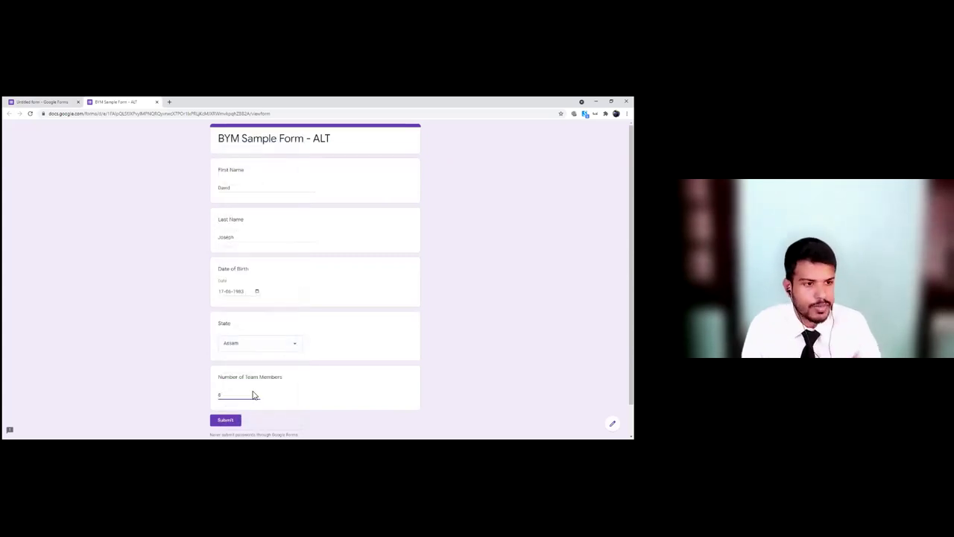
pyautogui.click(228, 421)
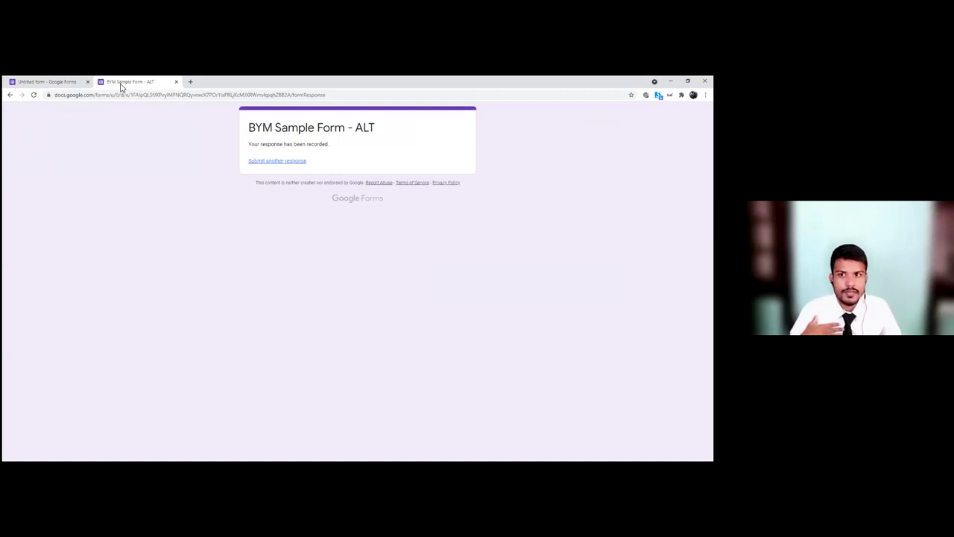
# Step: Review the single submitted response on the form editor's Responses summary
pyautogui.click(54, 80)
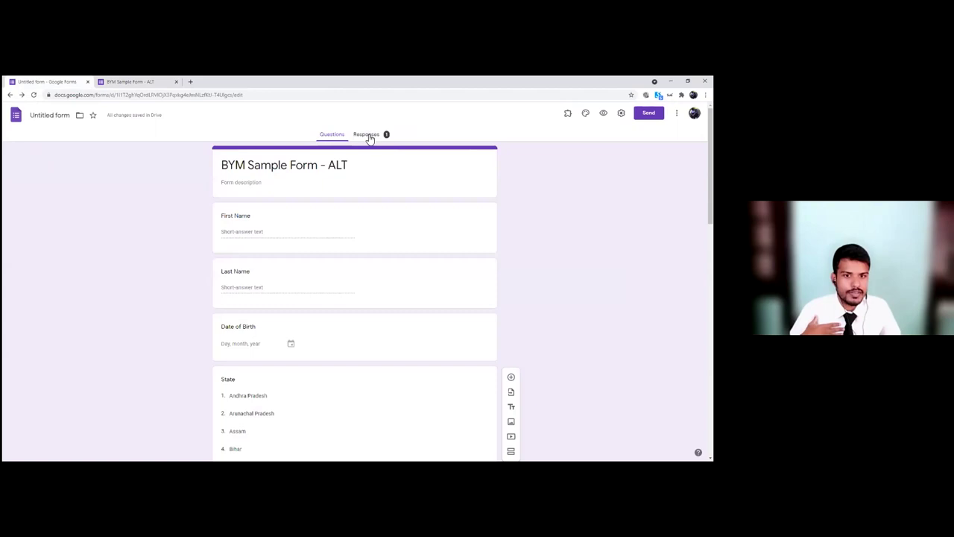
pyautogui.click(369, 136)
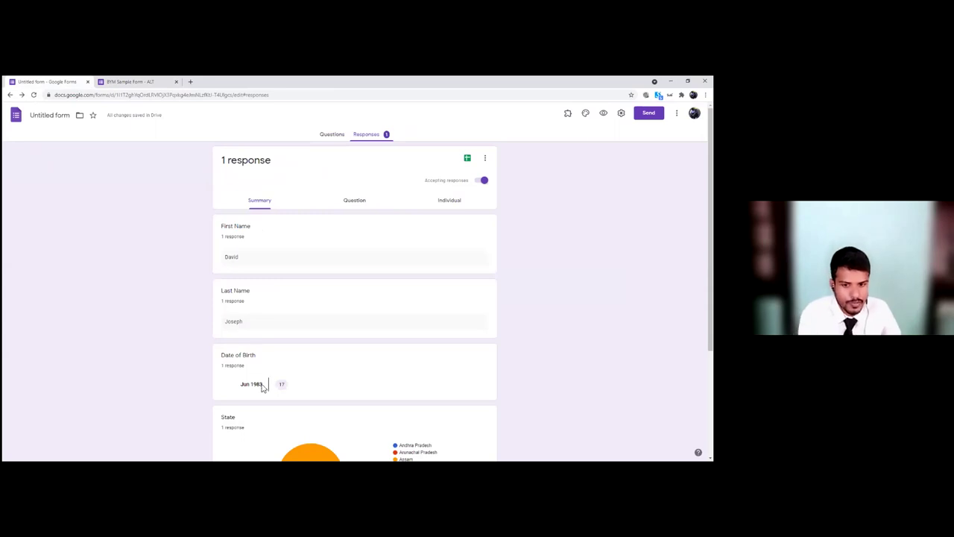
pyautogui.scroll(-1, 262, 387)
pyautogui.moveTo(317, 387)
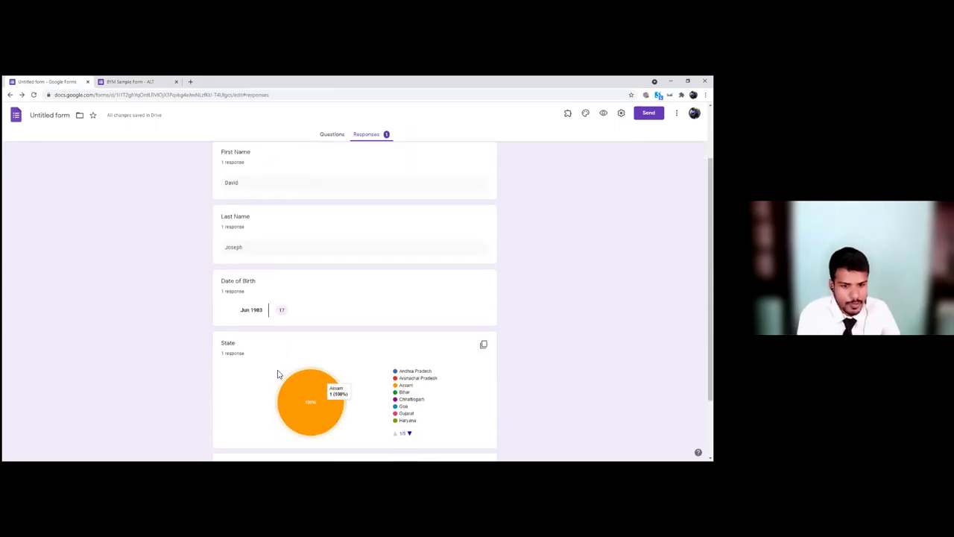
pyautogui.scroll(-1, 277, 374)
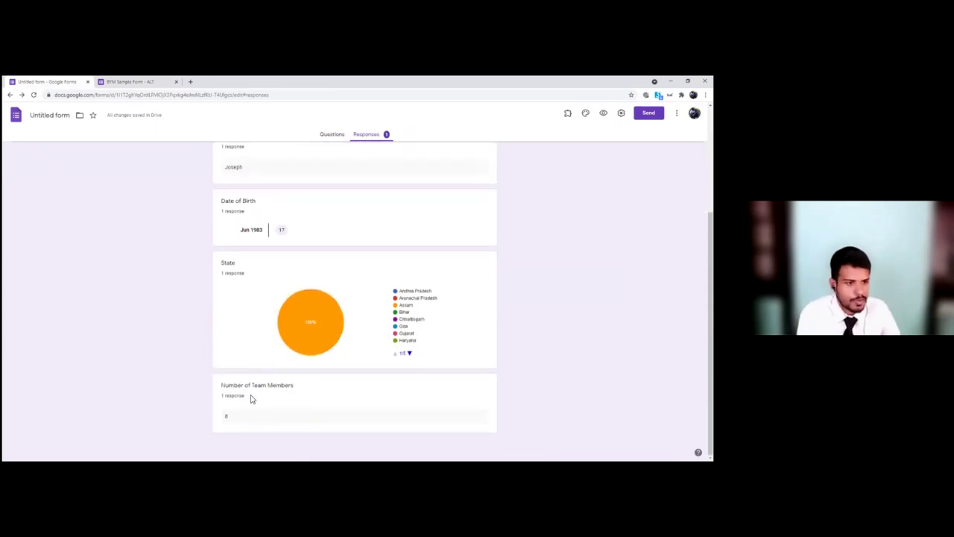
pyautogui.scroll(2, 236, 365)
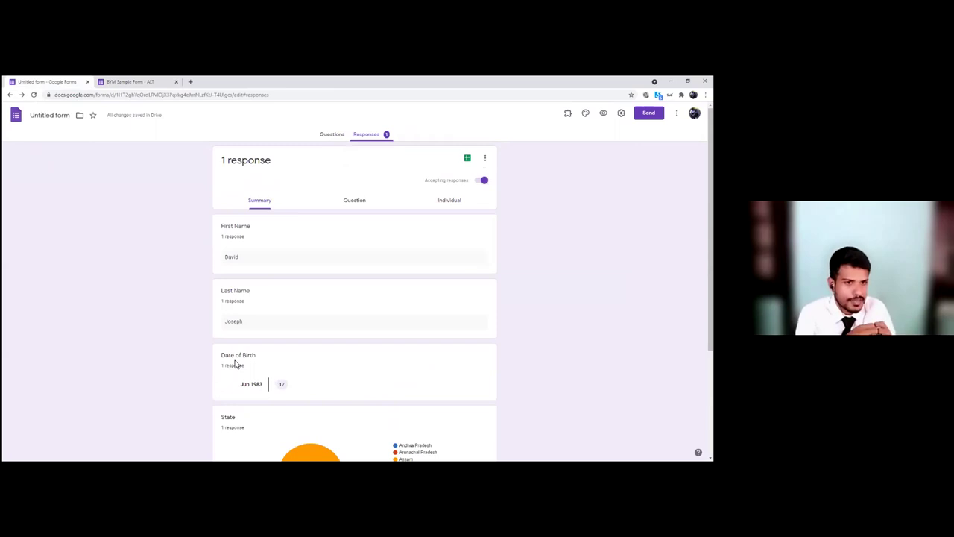
# Step: Link the responses to a new spreadsheet named 'BYM Form (Responses)'
pyautogui.click(467, 161)
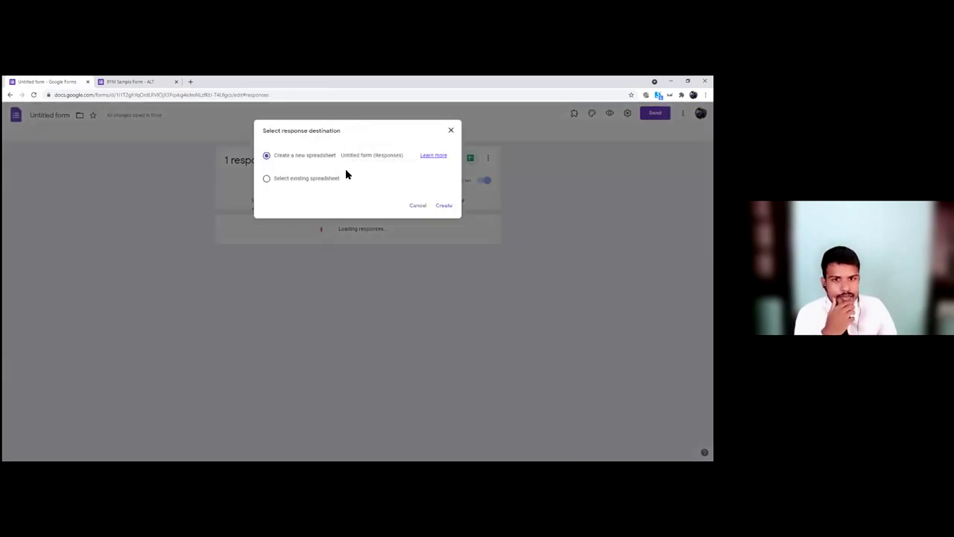
pyautogui.moveTo(372, 155); pyautogui.dragTo(319, 154)
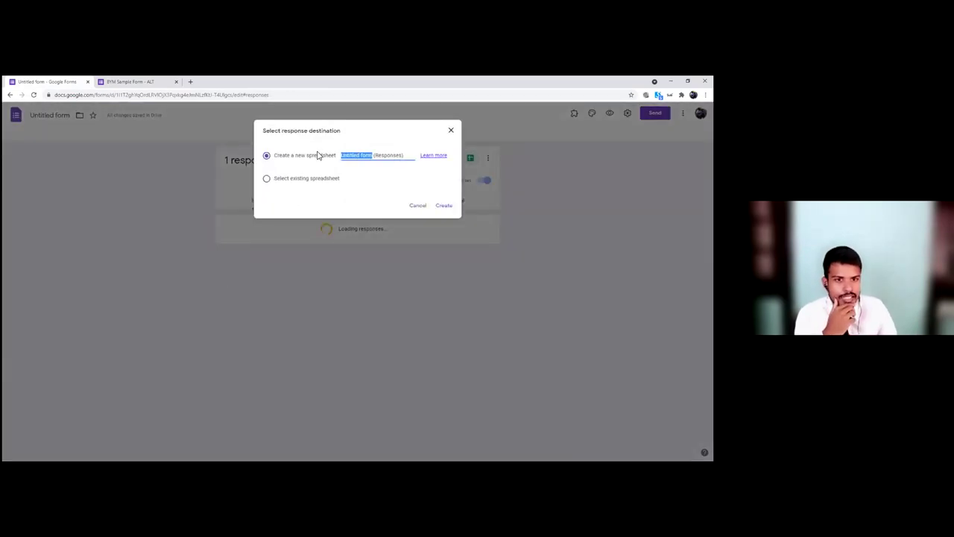
pyautogui.write('BYM Form')
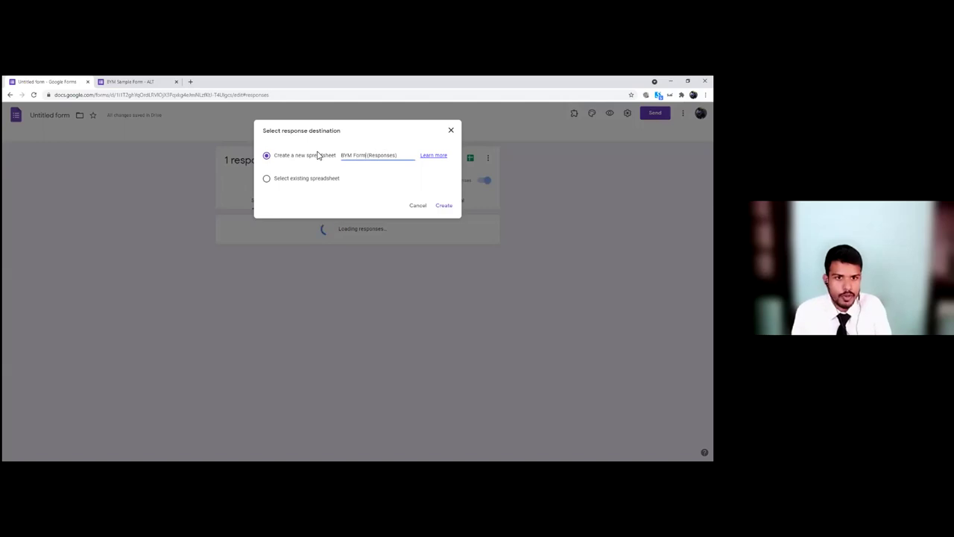
pyautogui.click(445, 206)
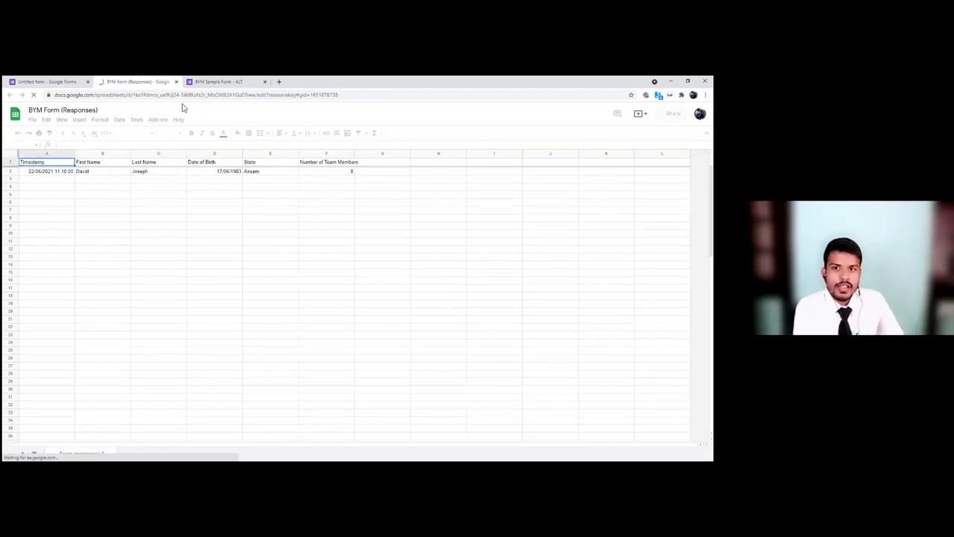
# Step: Check the response row in the spreadsheet, then start another response on the live form
pyautogui.click(206, 84)
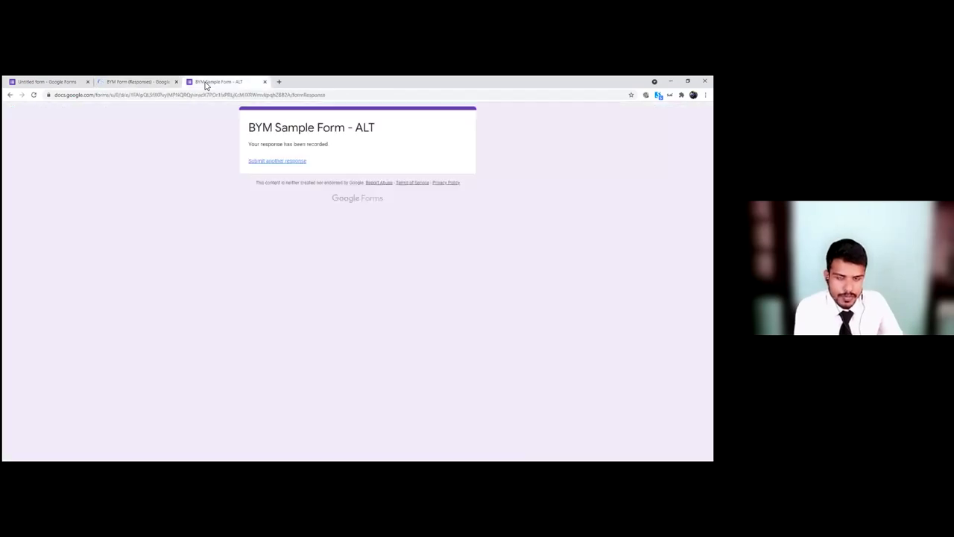
pyautogui.click(133, 82)
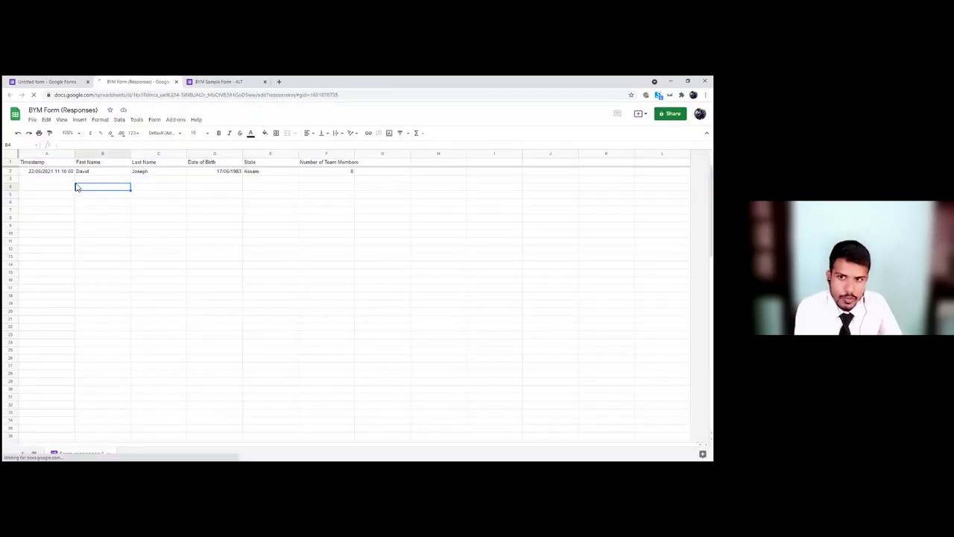
pyautogui.click(291, 187)
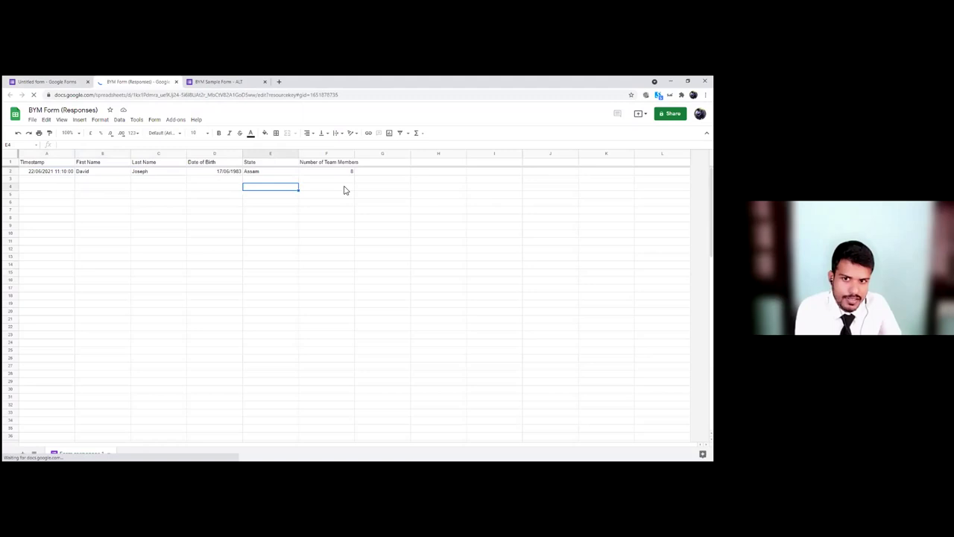
pyautogui.click(359, 188)
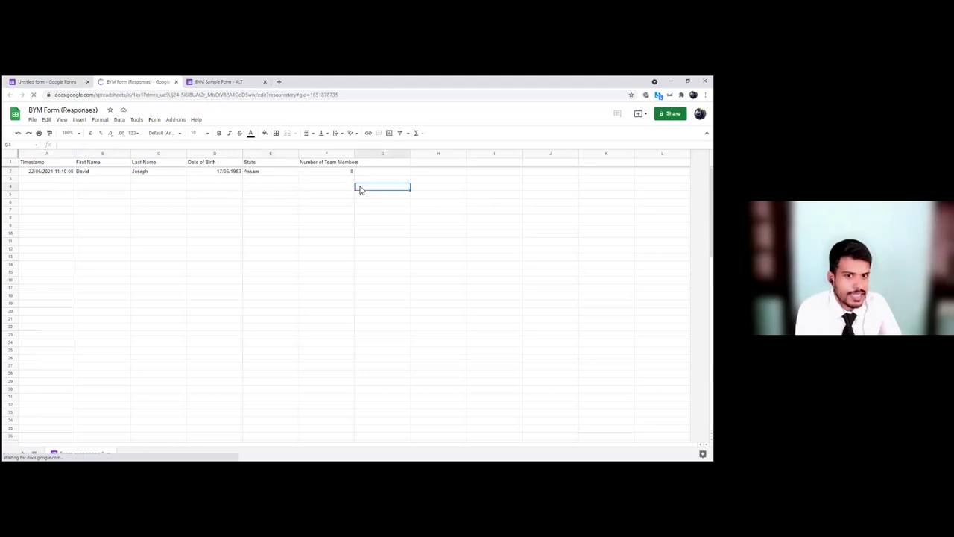
pyautogui.click(215, 84)
pyautogui.click(283, 163)
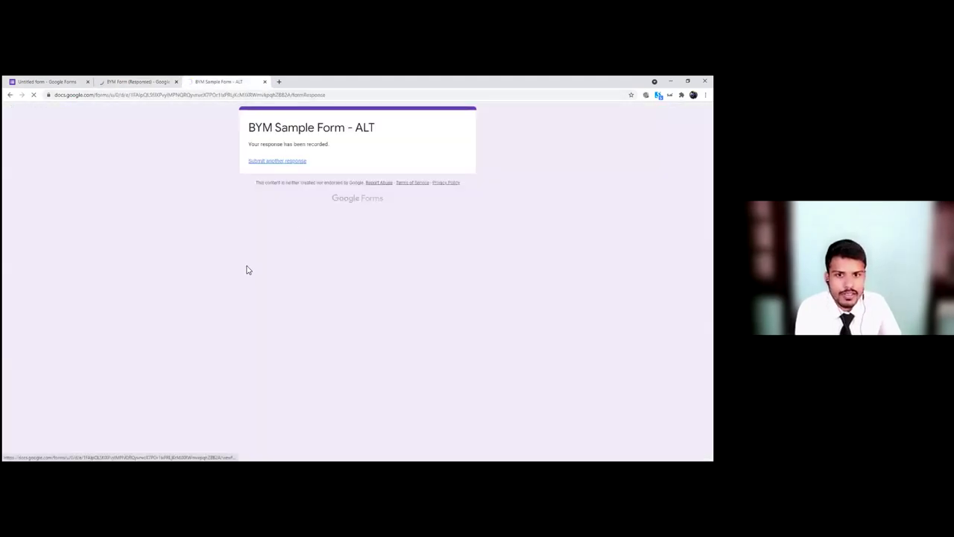
# Step: Enter a new respondent's first and last name
pyautogui.click(273, 180)
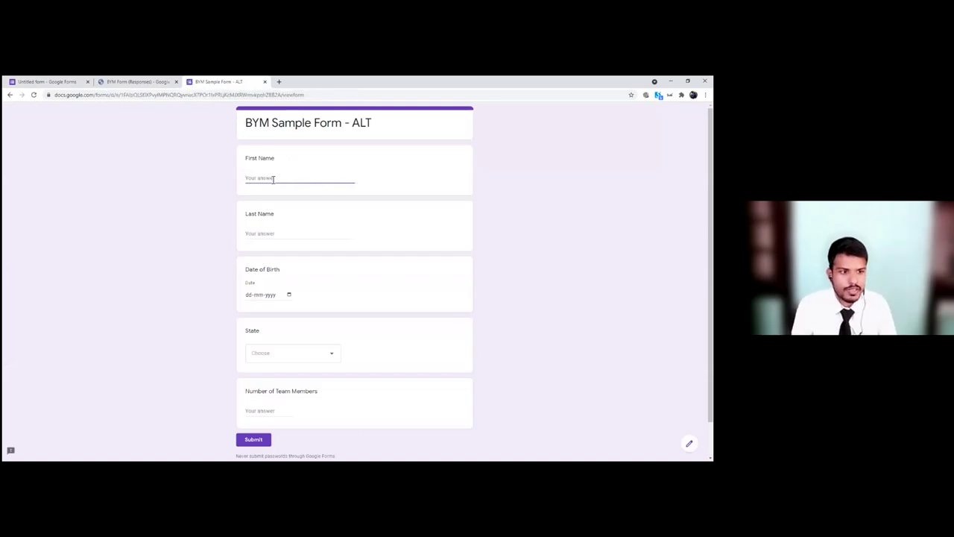
pyautogui.press('Tab')
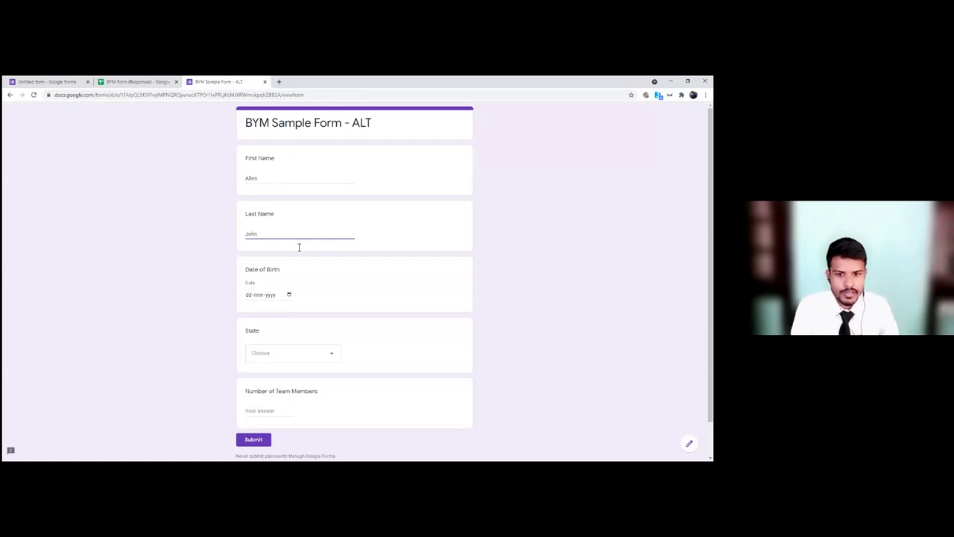
# Step: Set the date of birth to 13 June 2008 in the date picker
pyautogui.click(288, 296)
pyautogui.click(288, 295)
pyautogui.click(264, 307)
pyautogui.scroll(3, 274, 334)
pyautogui.scroll(5, 275, 337)
pyautogui.click(276, 337)
pyautogui.click(270, 351)
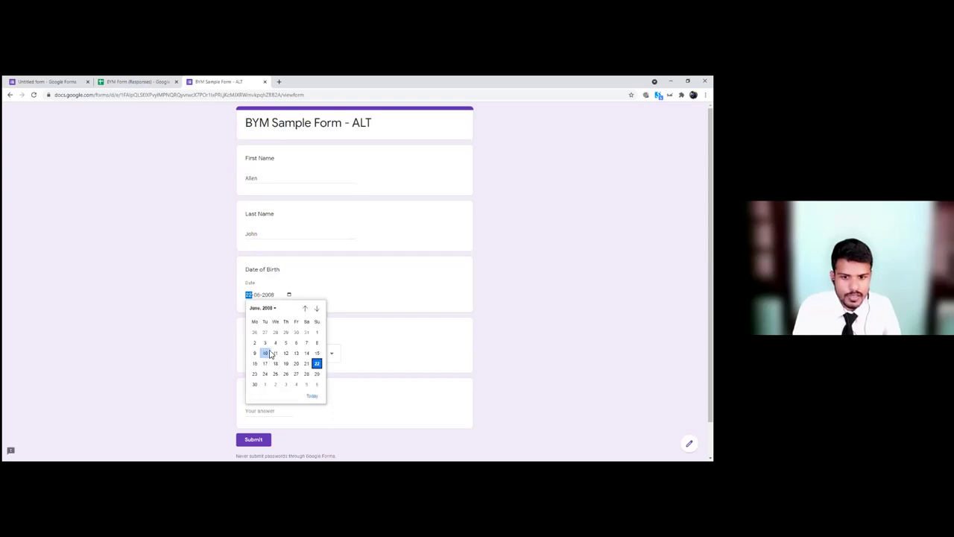
pyautogui.click(271, 355)
# Step: Choose Karnataka as the state, enter 7 team members, and submit the response
pyautogui.click(273, 357)
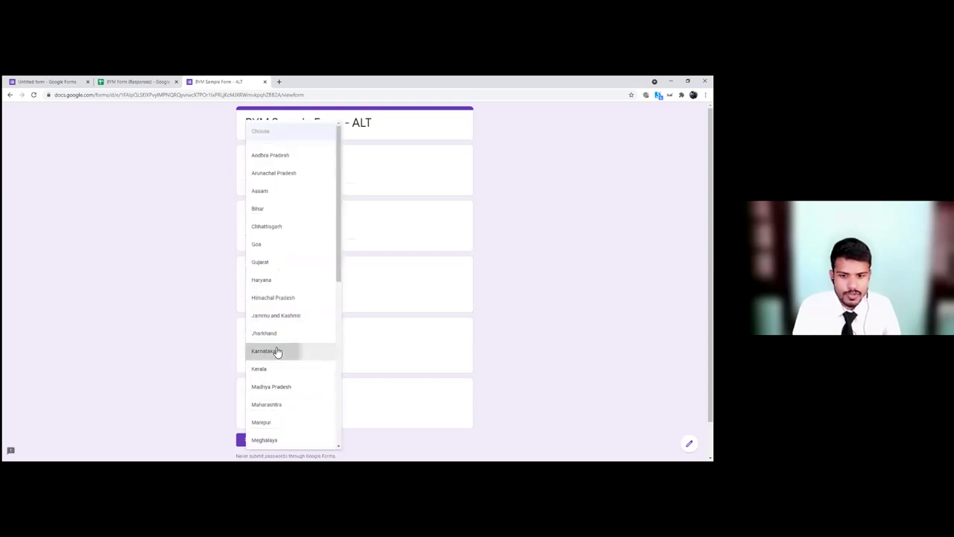
pyautogui.click(278, 351)
pyautogui.click(278, 412)
pyautogui.write('7')
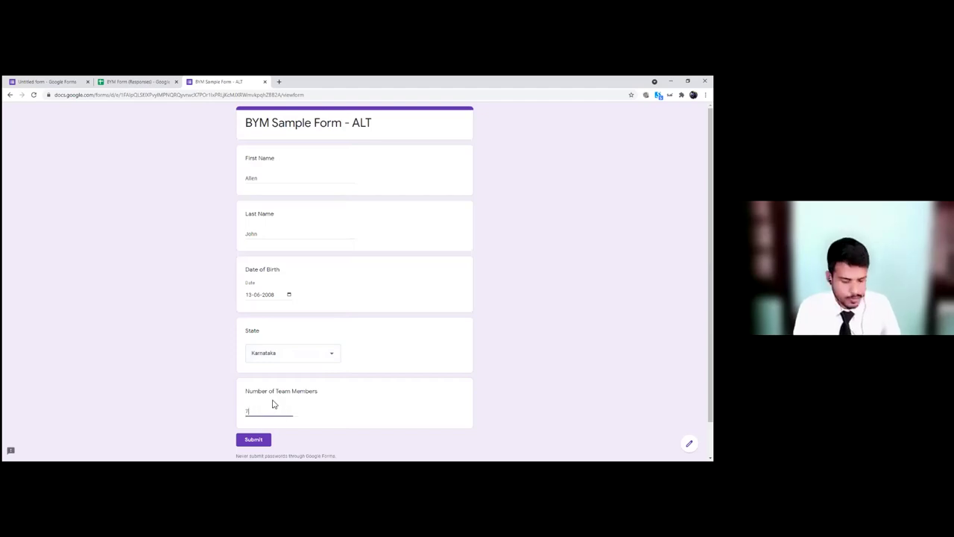
pyautogui.click(254, 440)
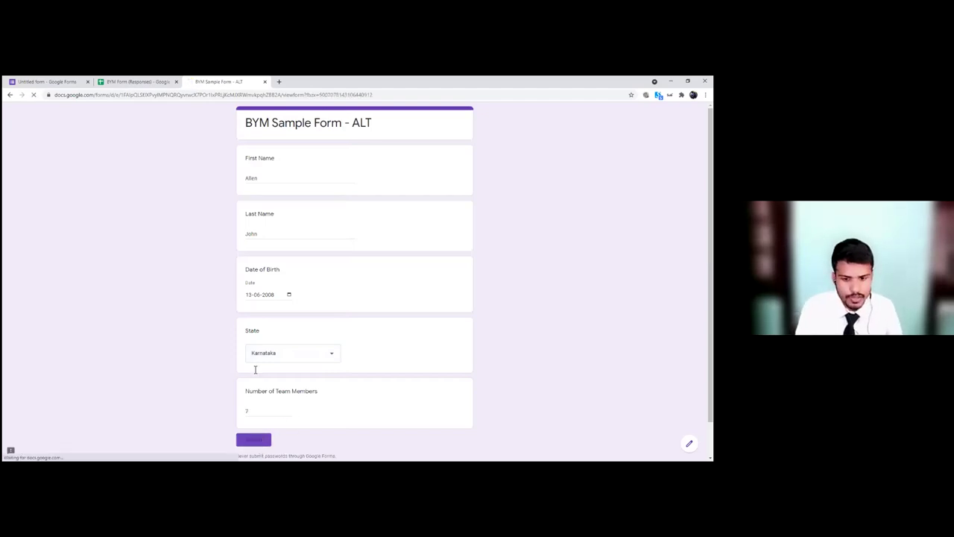
pyautogui.click(133, 82)
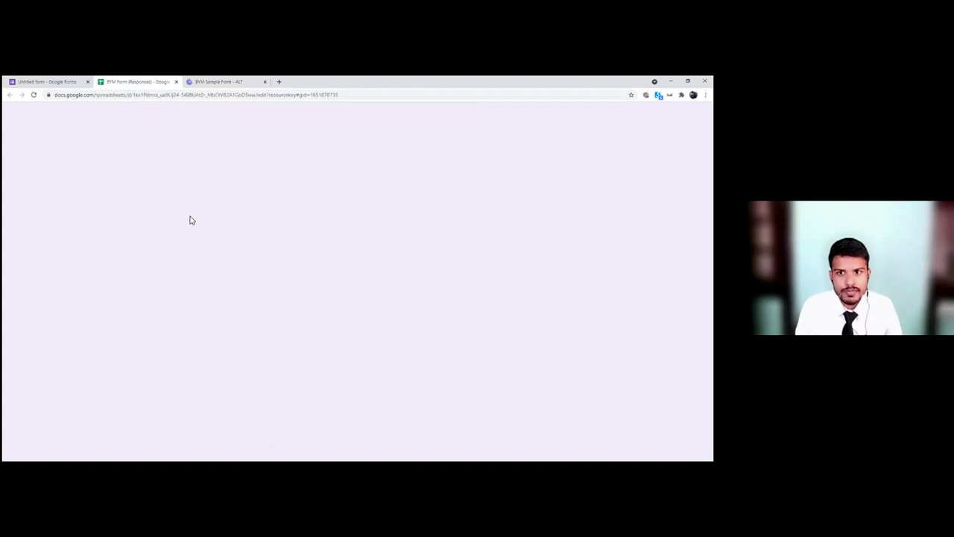
# Step: Check the Karnataka response's values in cells B3 through F3, then select A4
pyautogui.click(115, 182)
pyautogui.click(158, 182)
pyautogui.click(216, 181)
pyautogui.click(269, 181)
pyautogui.click(332, 180)
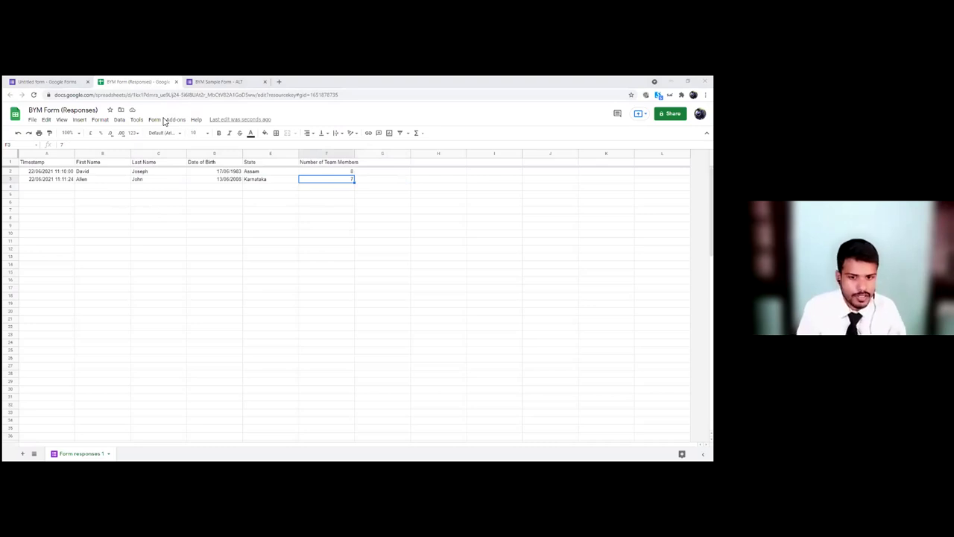
pyautogui.click(49, 190)
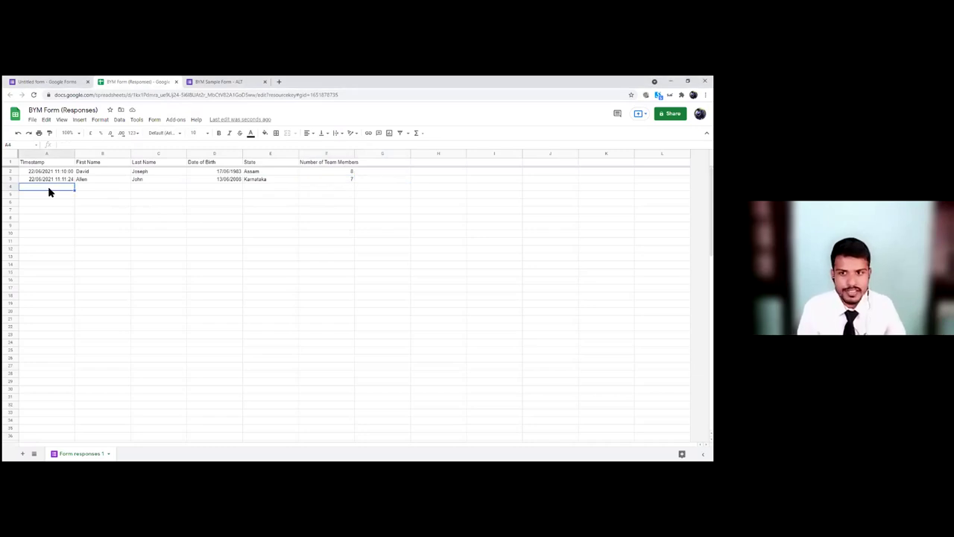
# Step: Paste dozens of sample response rows at row 4 and check the Tamil Nadu entries
pyautogui.hotkey('ctrl', 'v')
pyautogui.click(400, 281)
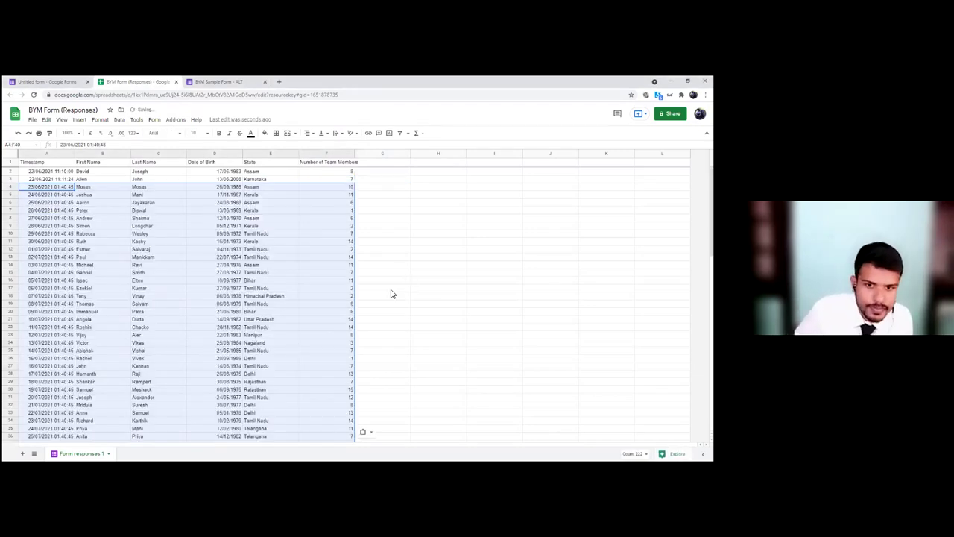
pyautogui.scroll(-3, 264, 302)
pyautogui.scroll(3, 264, 307)
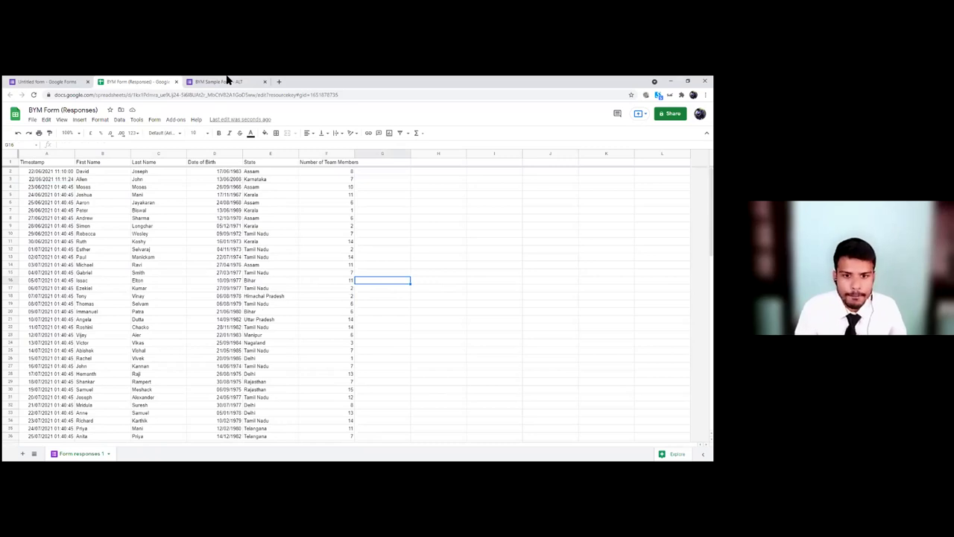
pyautogui.click(551, 428)
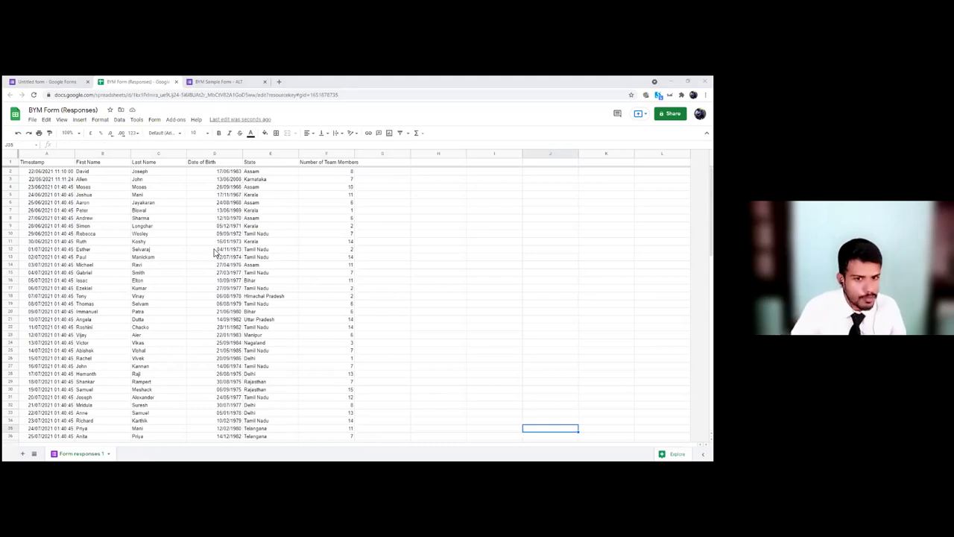
pyautogui.click(280, 288)
pyautogui.click(278, 305)
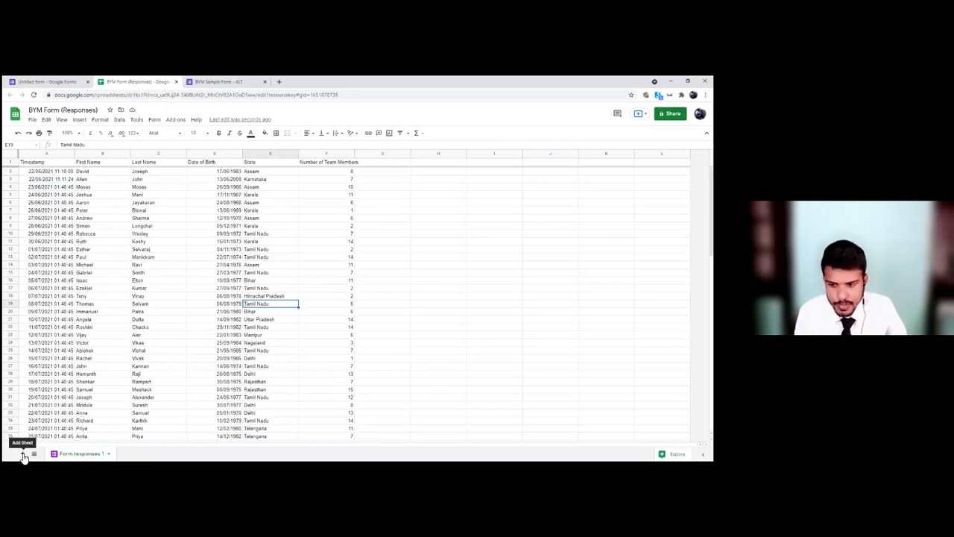
# Step: Add a new blank sheet and rename its tab to Calculations
pyautogui.click(23, 454)
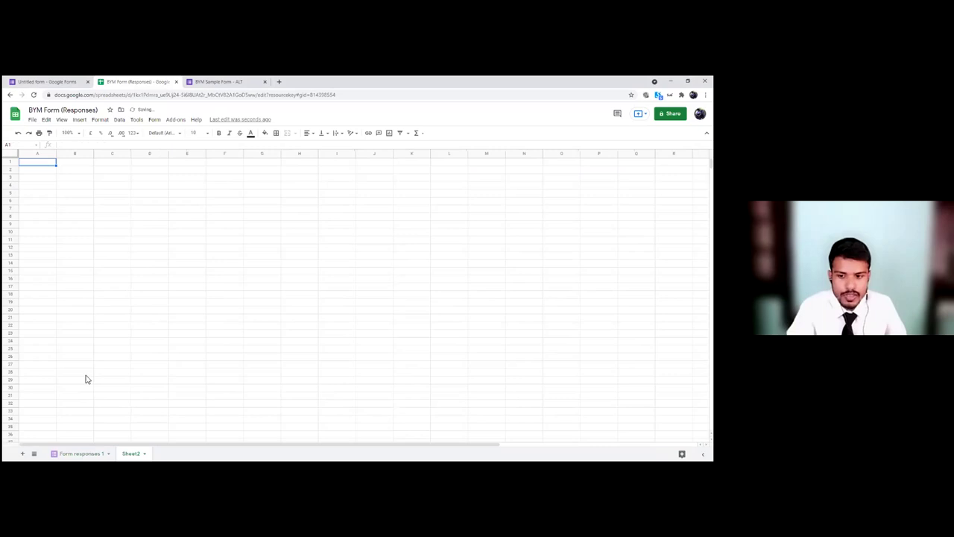
pyautogui.click(75, 454)
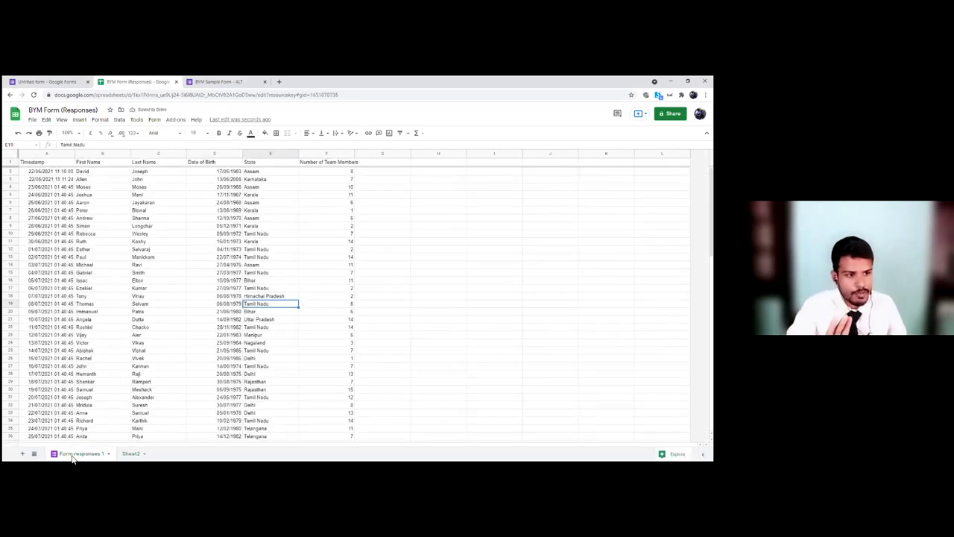
pyautogui.click(133, 456)
pyautogui.doubleClick(133, 454)
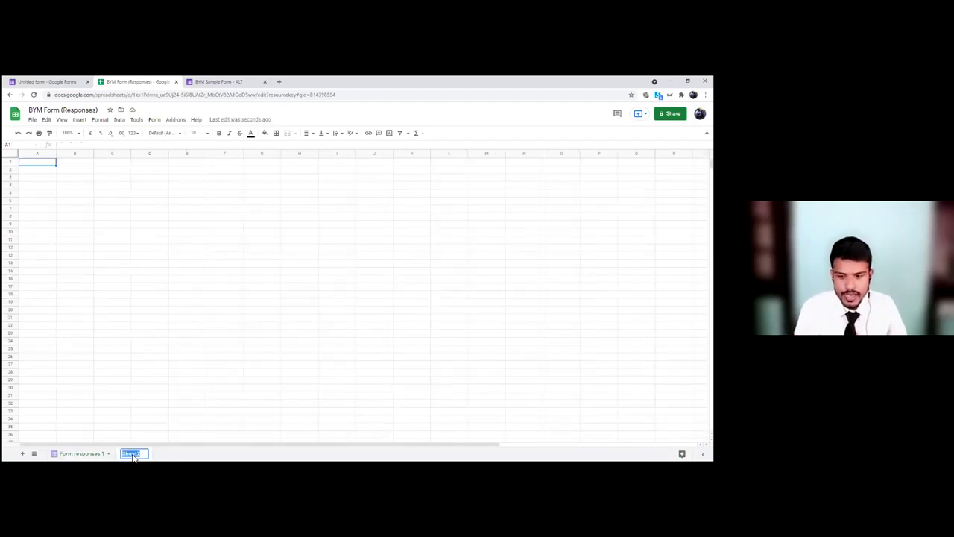
pyautogui.write('Calculation')
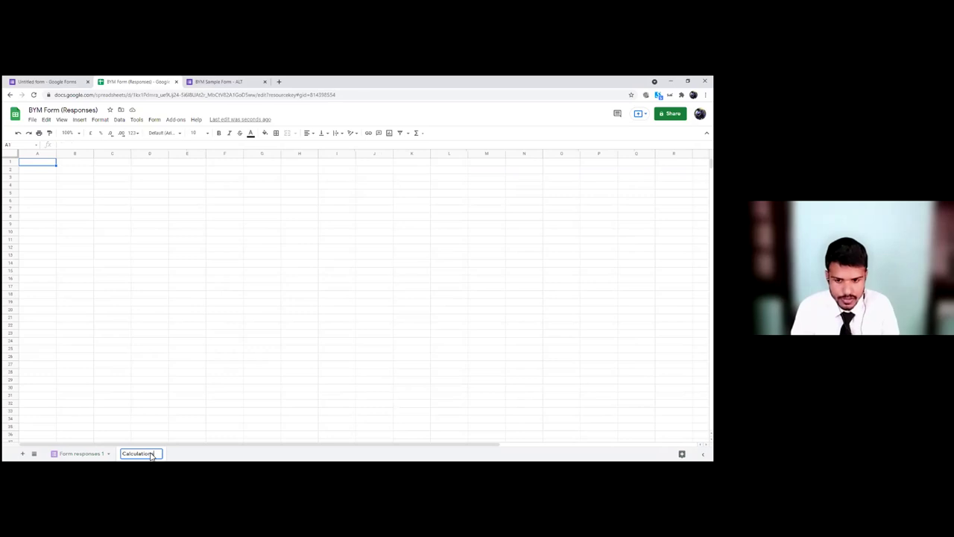
pyautogui.press('Return')
pyautogui.click(88, 454)
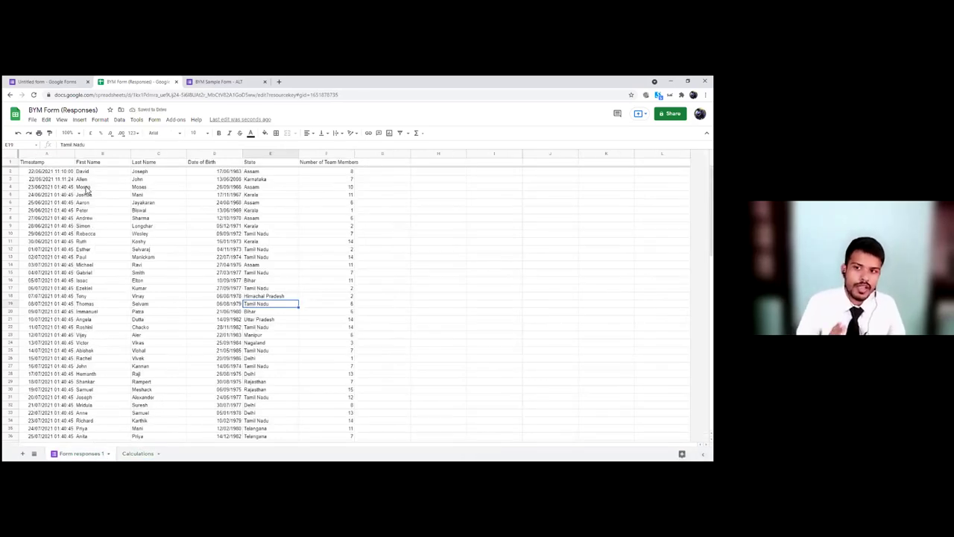
# Step: Copy columns B to F, First Name through Number of Team Members, from the responses sheet
pyautogui.click(88, 173)
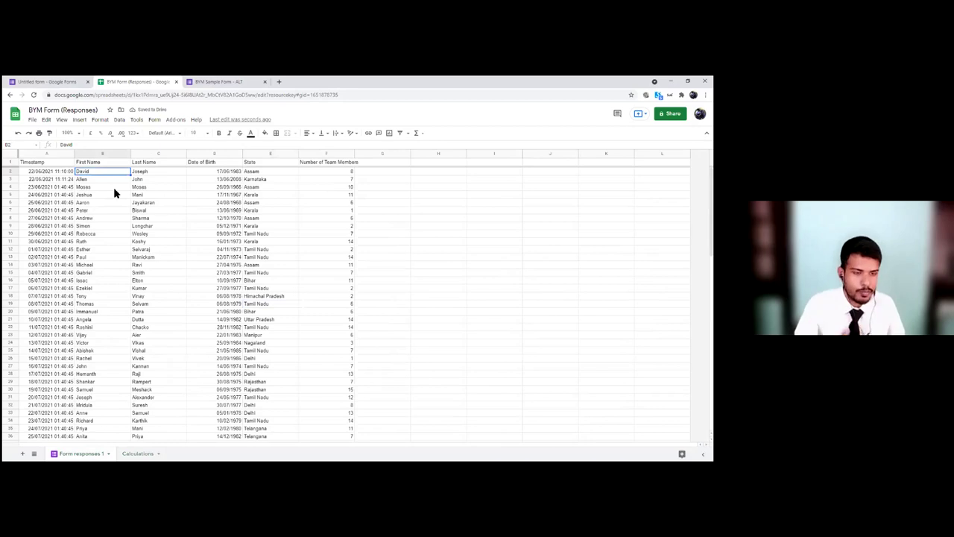
pyautogui.moveTo(92, 154); pyautogui.dragTo(310, 154)
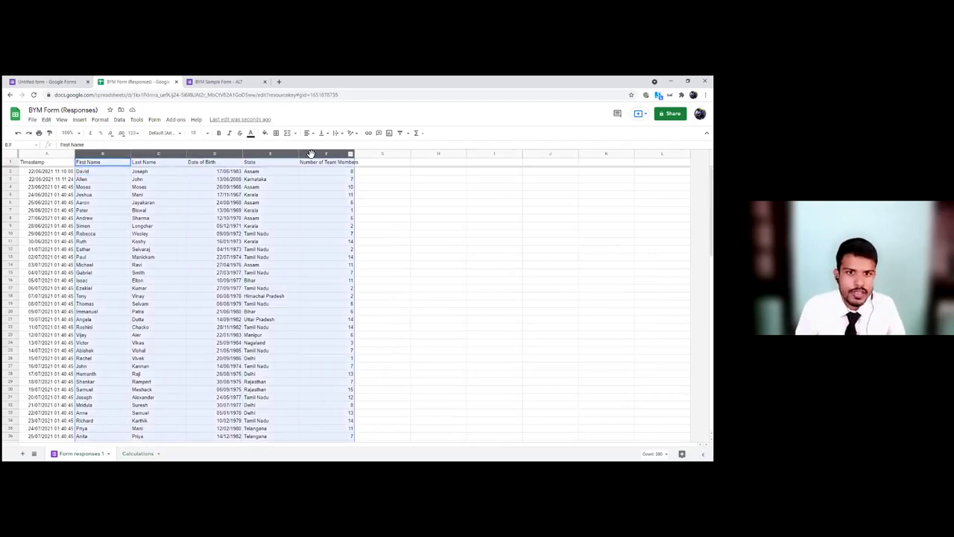
pyautogui.rightClick(312, 155)
pyautogui.click(317, 173)
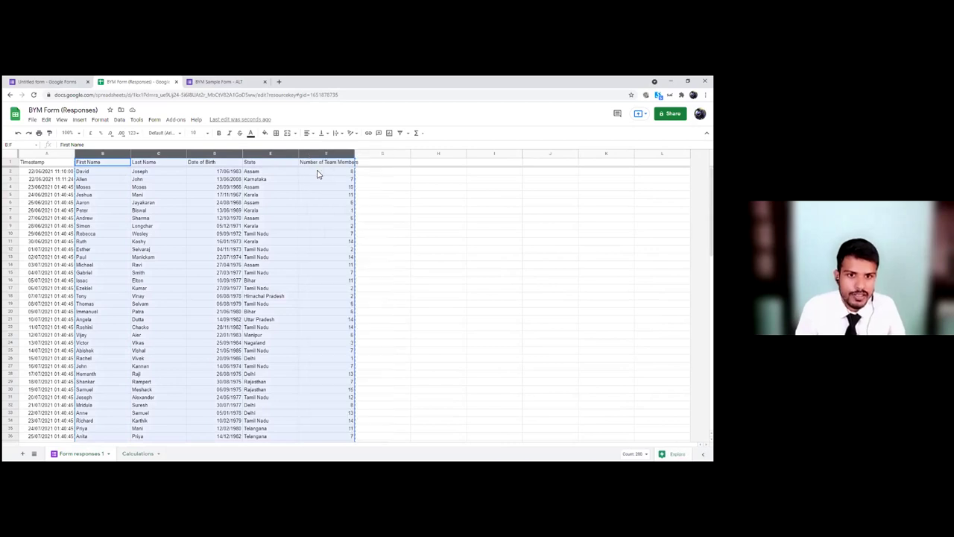
# Step: Paste the copied response columns into cell A1 of the Calculations sheet
pyautogui.click(136, 453)
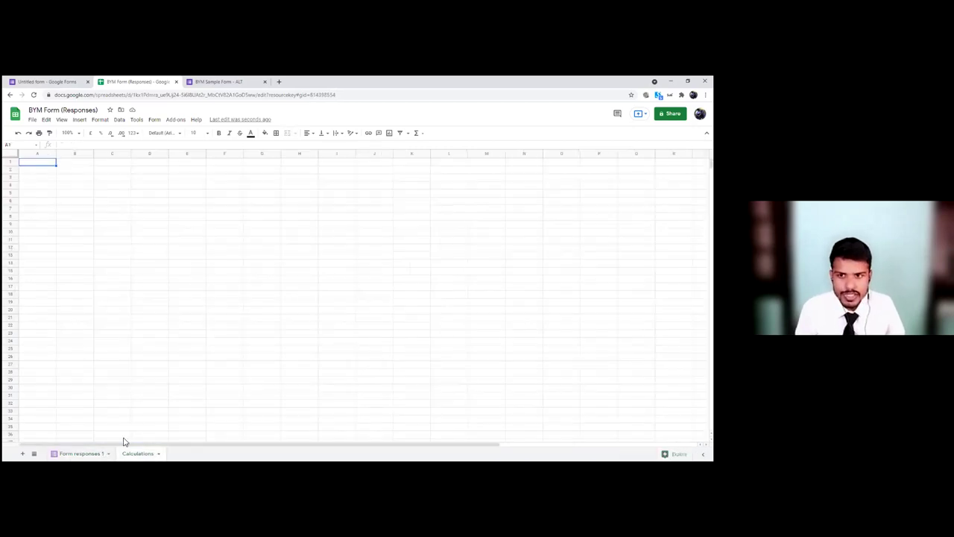
pyautogui.rightClick(38, 167)
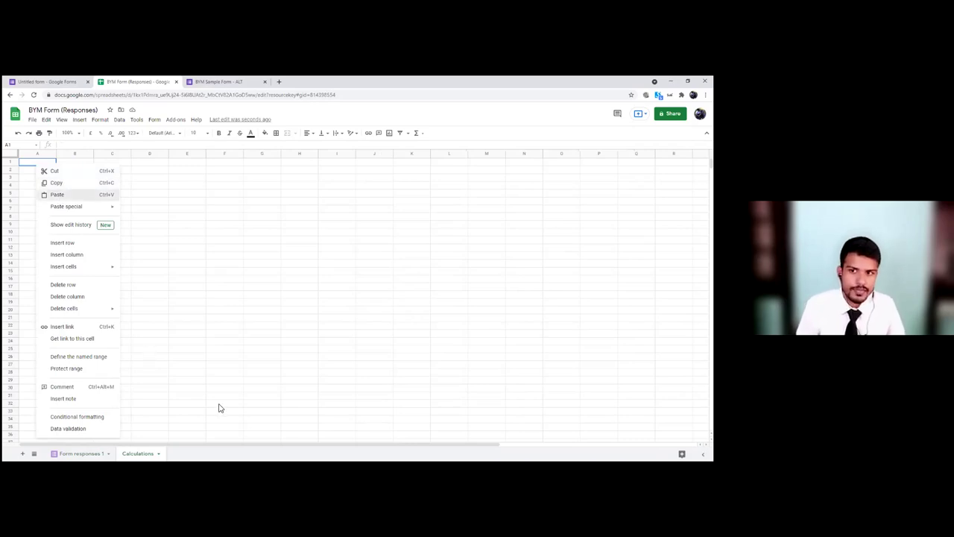
pyautogui.hotkey('ctrl', 'v')
pyautogui.scroll(-3, 207, 347)
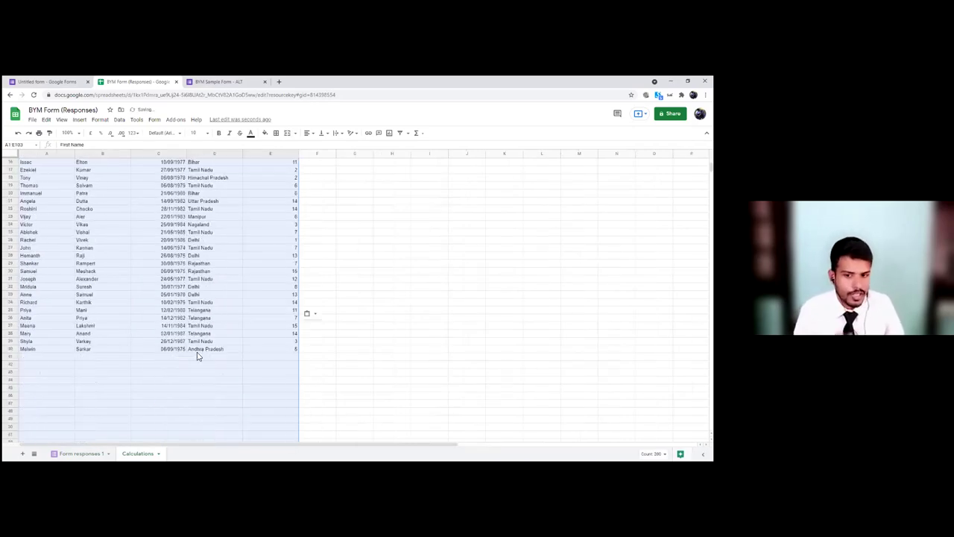
pyautogui.click(179, 360)
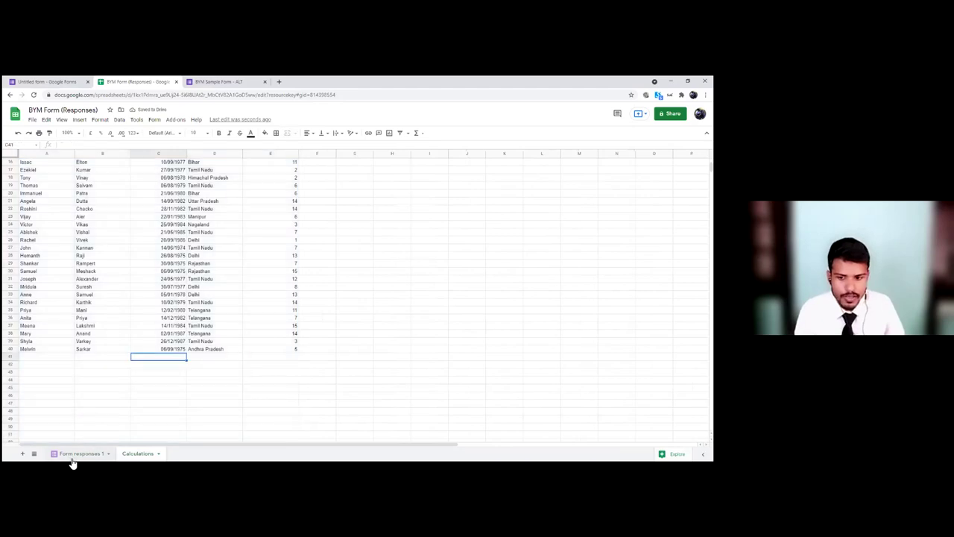
pyautogui.click(75, 454)
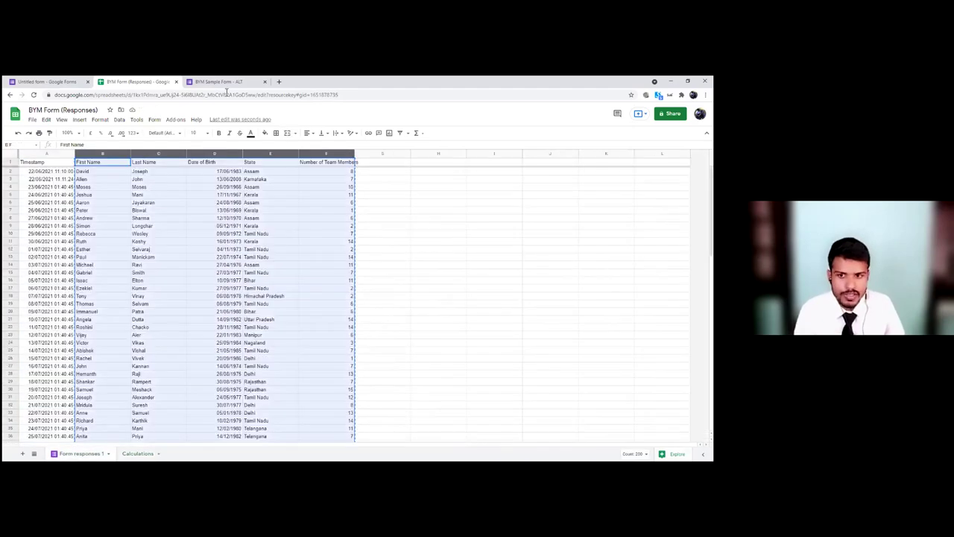
pyautogui.click(227, 83)
# Step: Start another form response and enter the respondent's first and last name
pyautogui.click(297, 163)
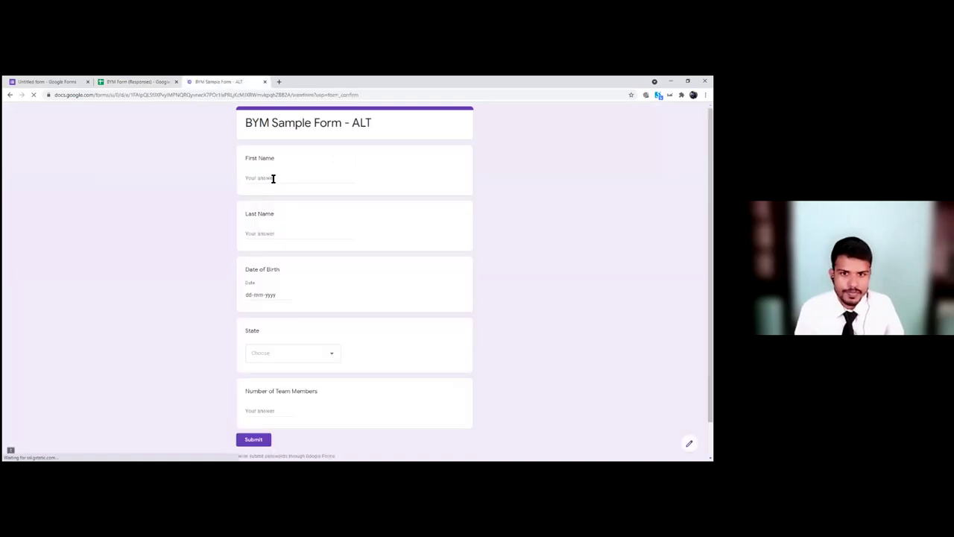
pyautogui.click(273, 179)
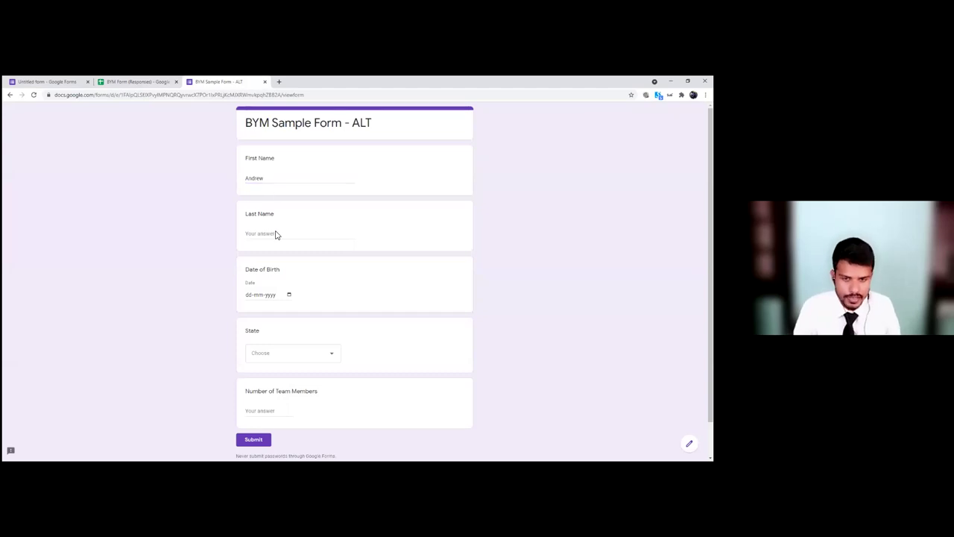
pyautogui.click(274, 237)
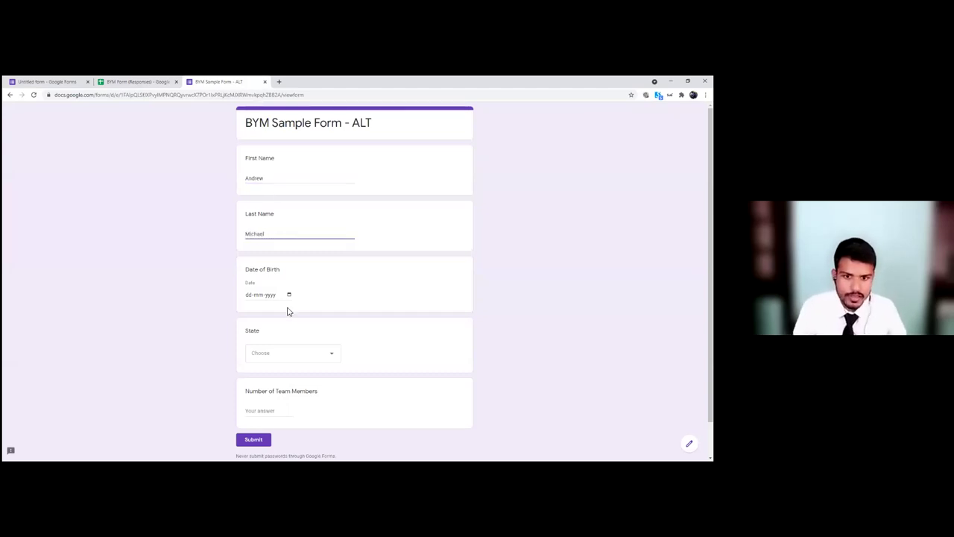
# Step: Set birth date 08-06-2021, state Goa and 9 team members, then submit
pyautogui.click(289, 296)
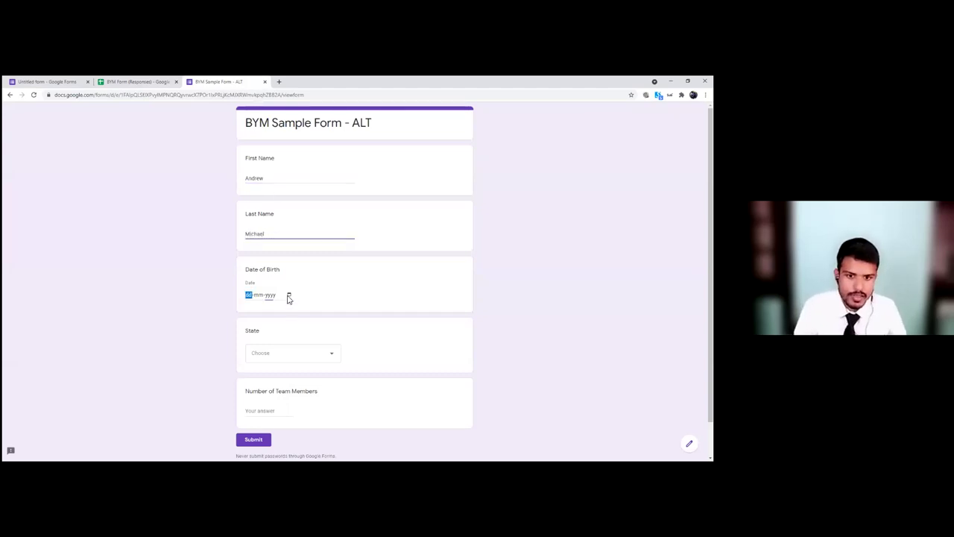
pyautogui.click(265, 343)
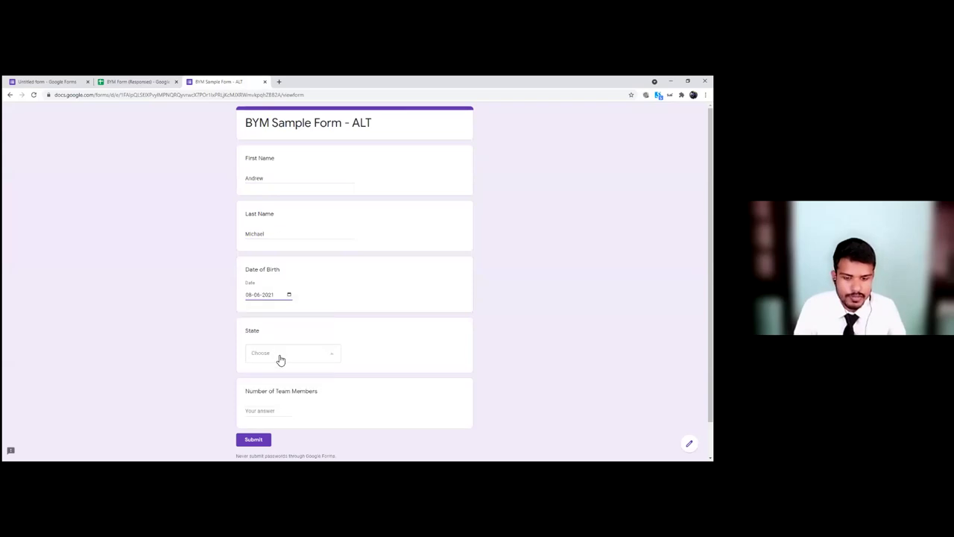
pyautogui.click(279, 357)
pyautogui.click(261, 244)
pyautogui.click(275, 412)
pyautogui.write('9')
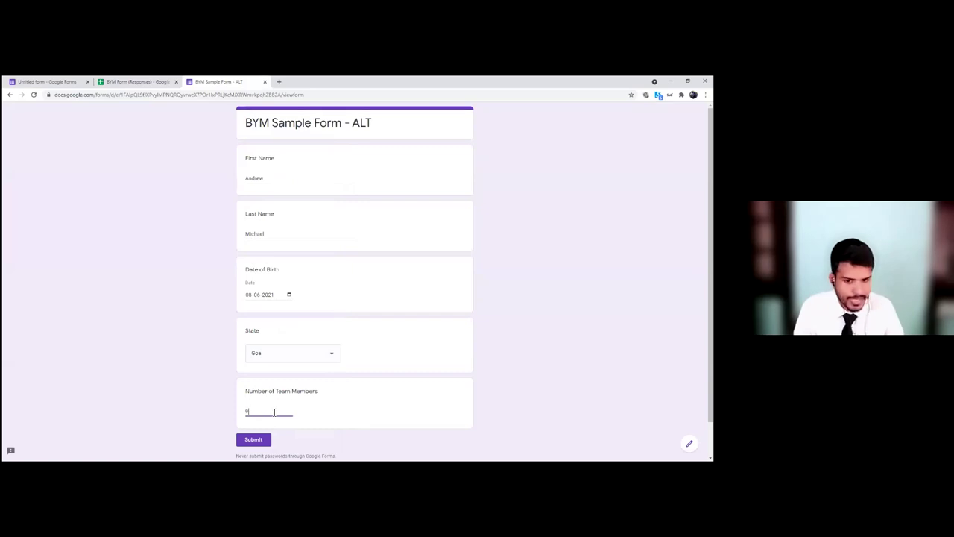
pyautogui.click(256, 439)
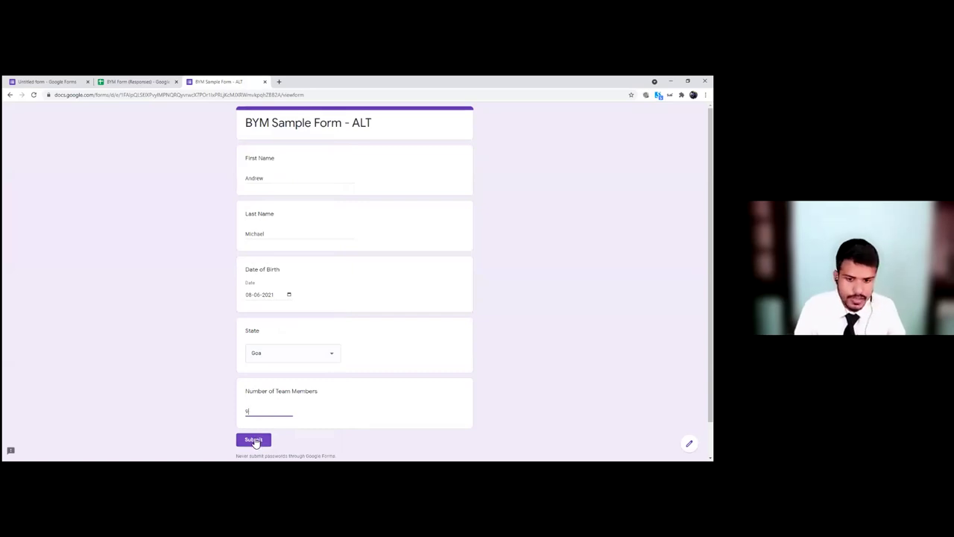
# Step: Check the new Goa response with 9 team members in row 4 of the responses sheet
pyautogui.click(120, 84)
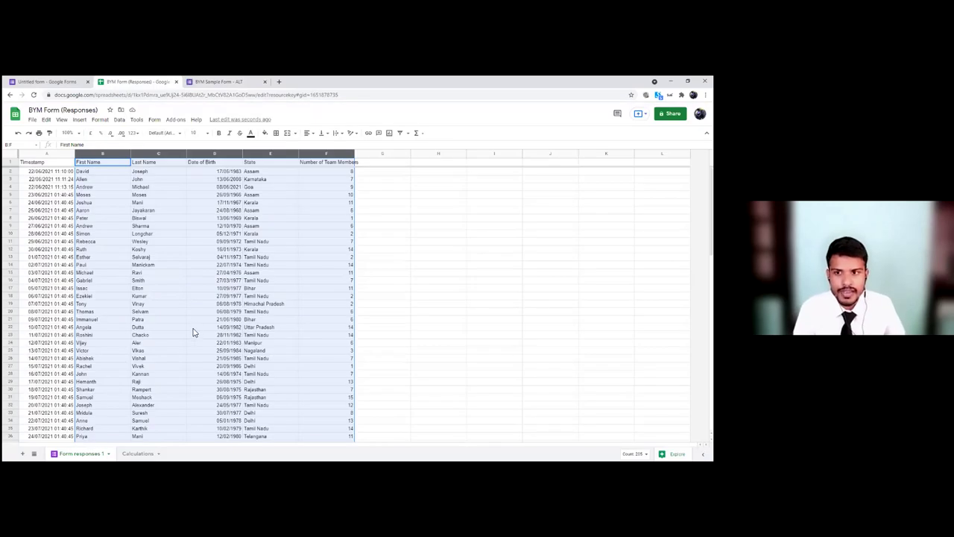
pyautogui.scroll(-3, 192, 333)
pyautogui.scroll(4, 192, 333)
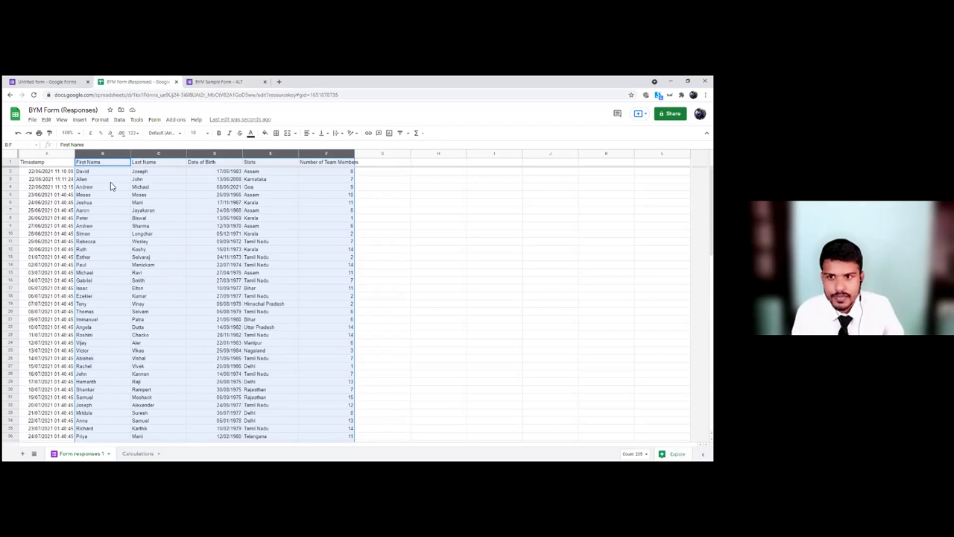
pyautogui.click(94, 190)
pyautogui.press('Right')
pyautogui.press('Right')
pyautogui.press('Right')
pyautogui.press('Right')
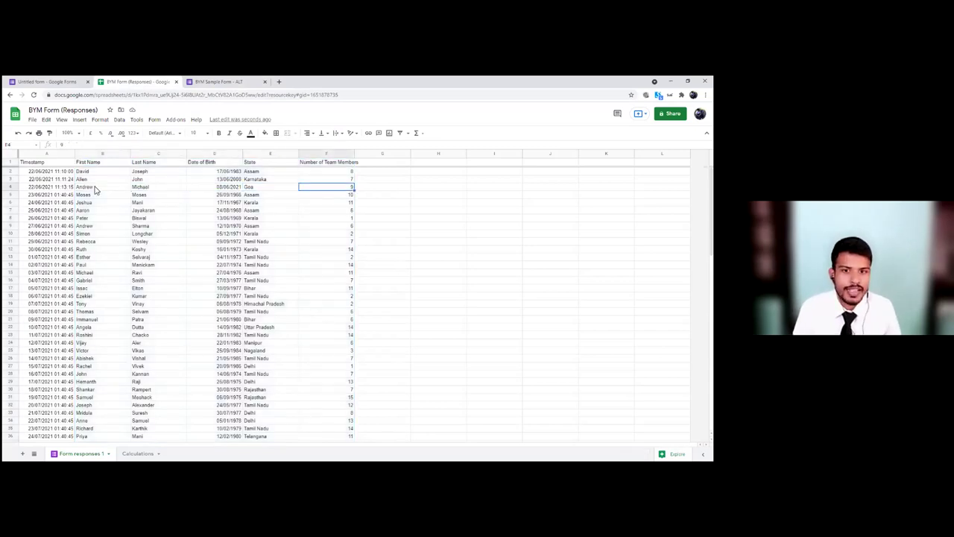
pyautogui.click(125, 454)
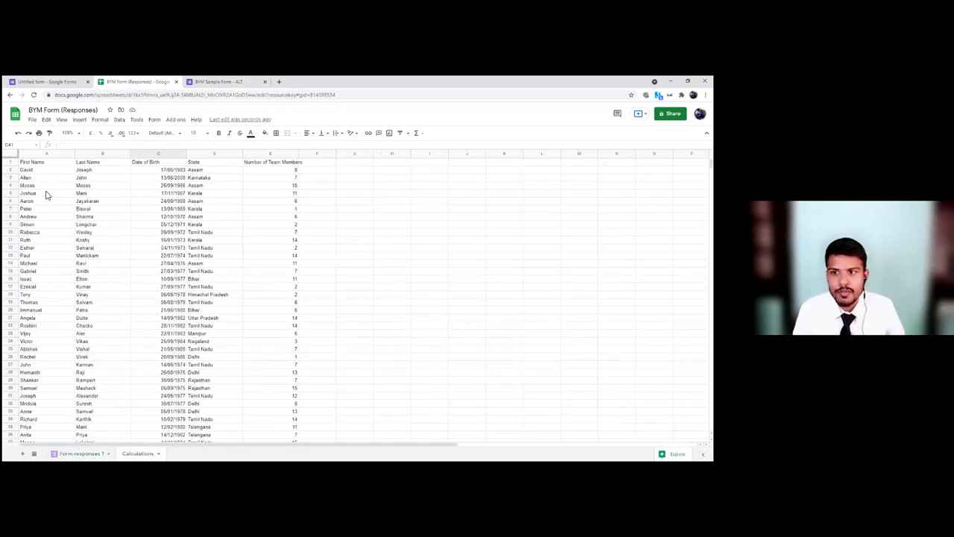
# Step: Compare names in the Calculations copy against the original Form responses 1 data
pyautogui.click(41, 179)
pyautogui.click(49, 216)
pyautogui.click(38, 179)
pyautogui.click(41, 185)
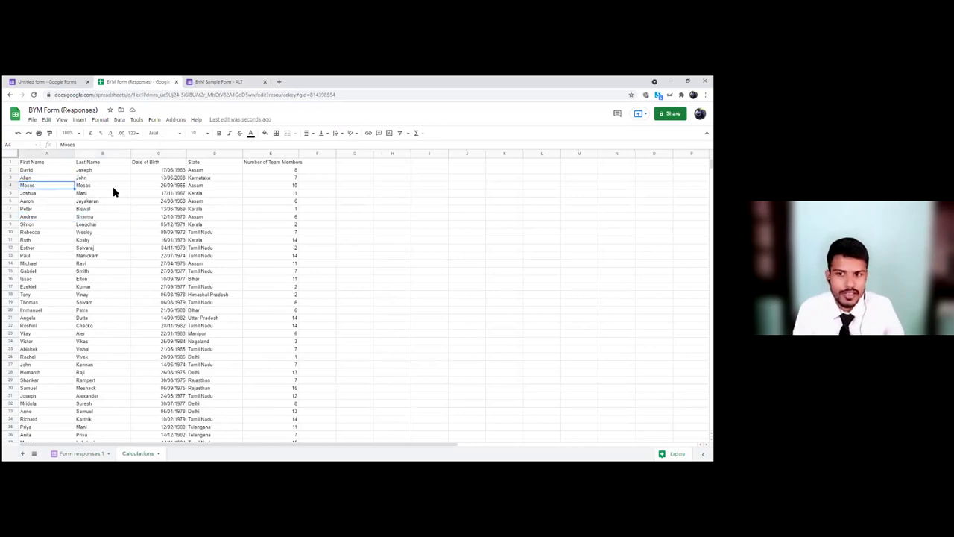
pyautogui.click(80, 454)
pyautogui.click(96, 312)
pyautogui.scroll(-2, 146, 335)
pyautogui.click(137, 454)
pyautogui.click(82, 279)
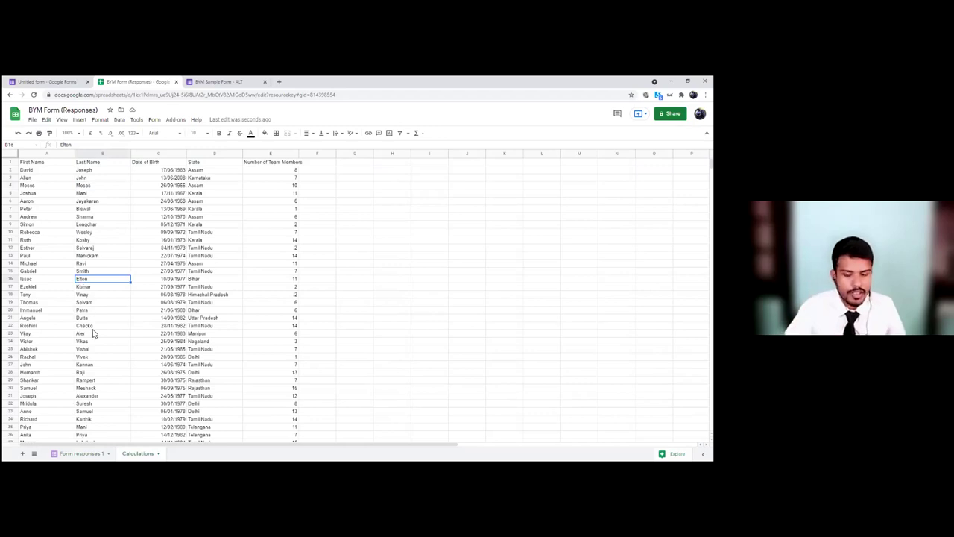
pyautogui.click(33, 163)
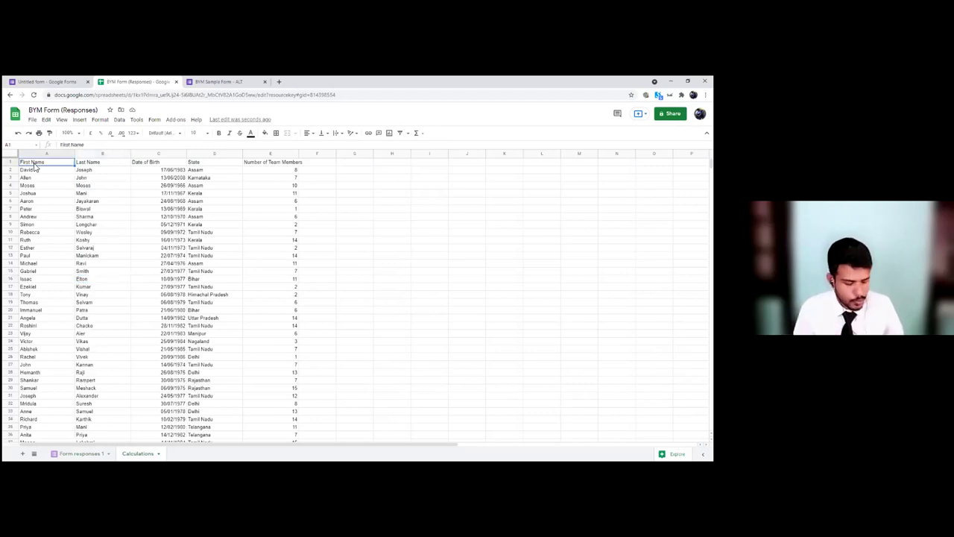
# Step: Delete all the copied data and start typing =query( in cell A1
pyautogui.hotkey('ctrl', 'a')
pyautogui.press('Delete')
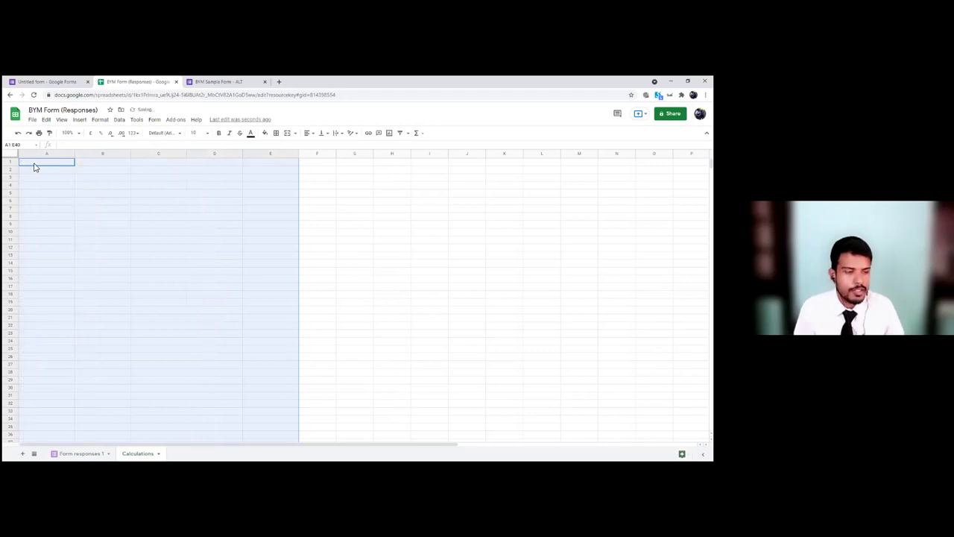
pyautogui.click(34, 164)
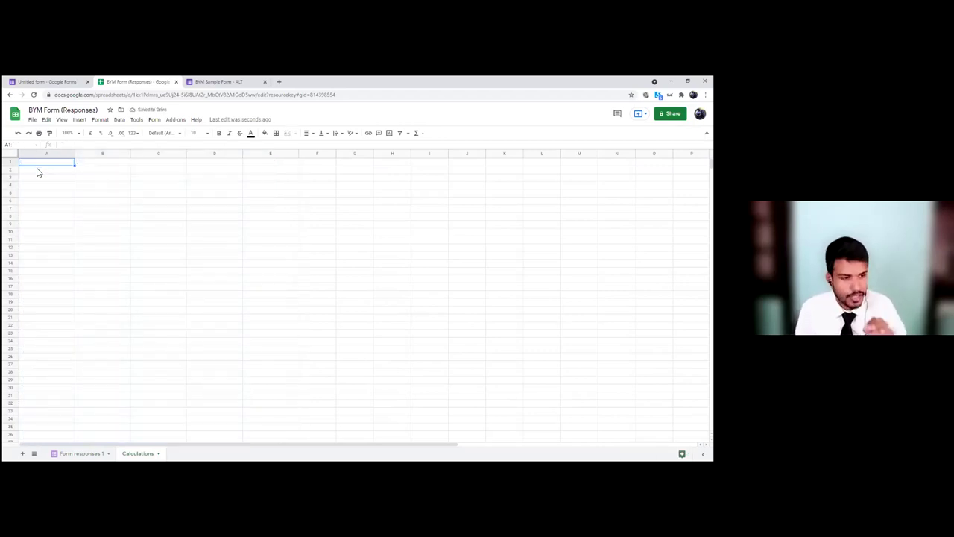
pyautogui.write('=')
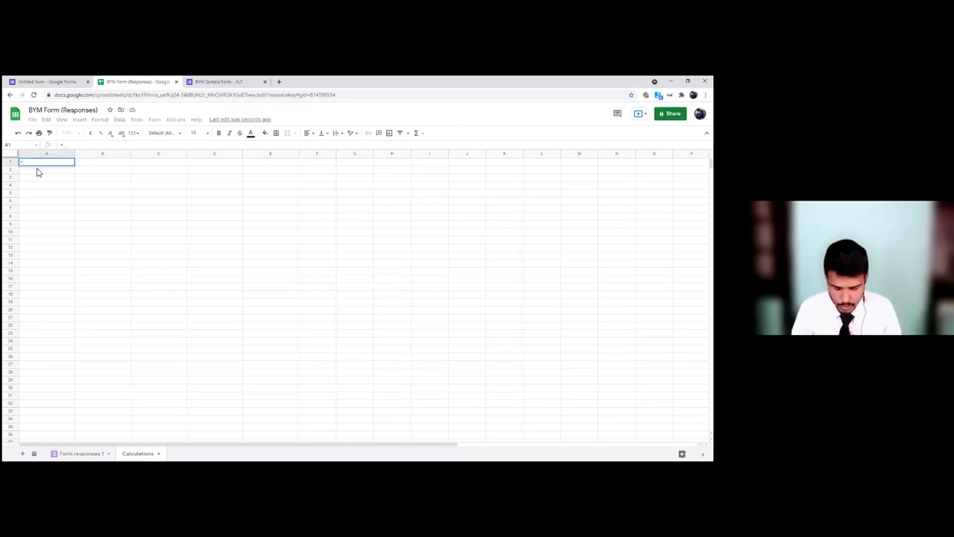
pyautogui.write('query')
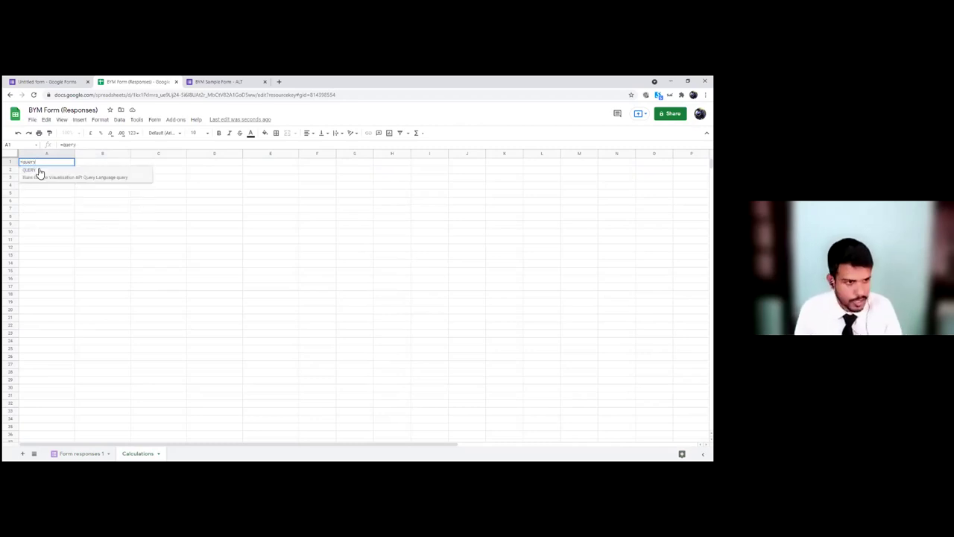
pyautogui.write('(')
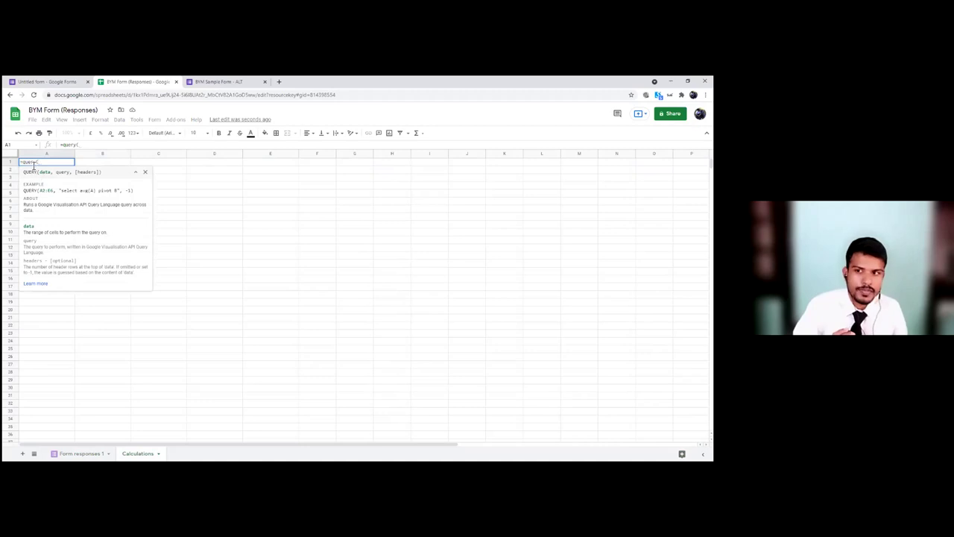
# Step: Zoom the browser to 150% and select a block of data on Form responses 1
pyautogui.hotkey('ctrl', '+')
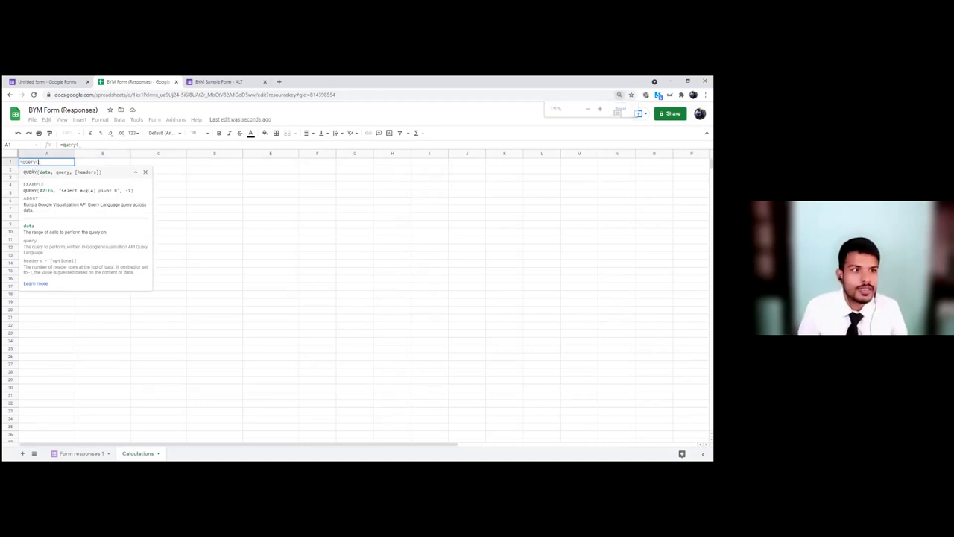
pyautogui.hotkey('ctrl', '+')
pyautogui.hotkey('ctrl', '+')
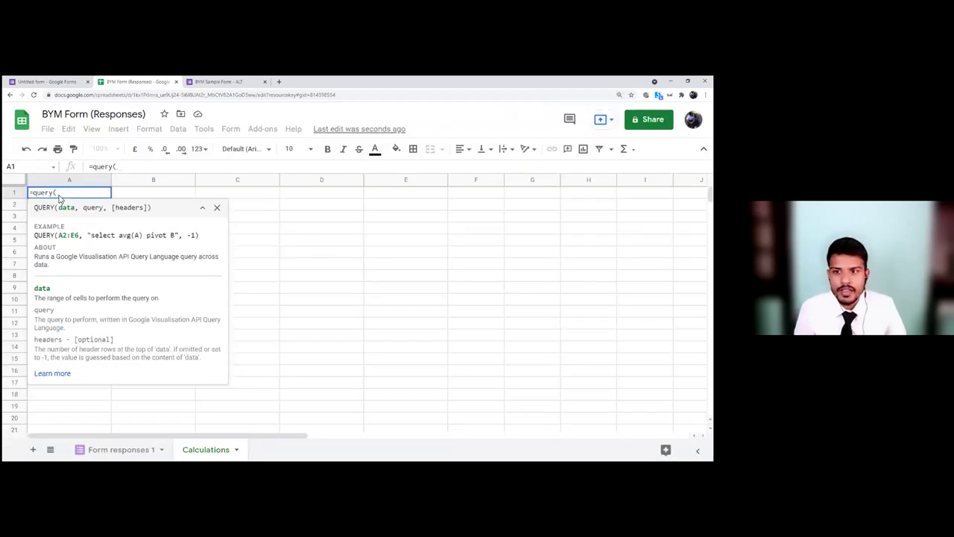
pyautogui.hotkey('ctrl', '+')
pyautogui.hotkey('ctrl', '+')
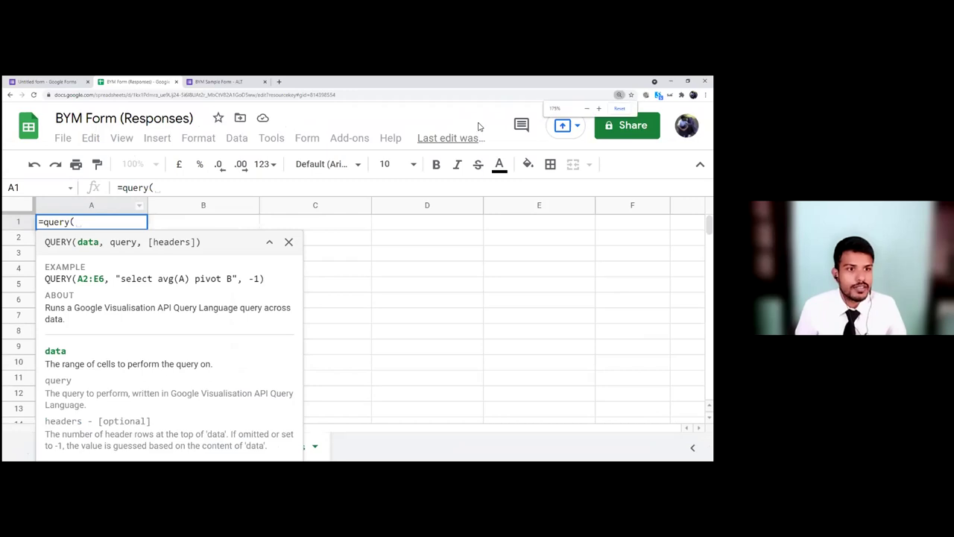
pyautogui.hotkey('ctrl', '+')
pyautogui.hotkey('ctrl', '-')
pyautogui.hotkey('ctrl', '-')
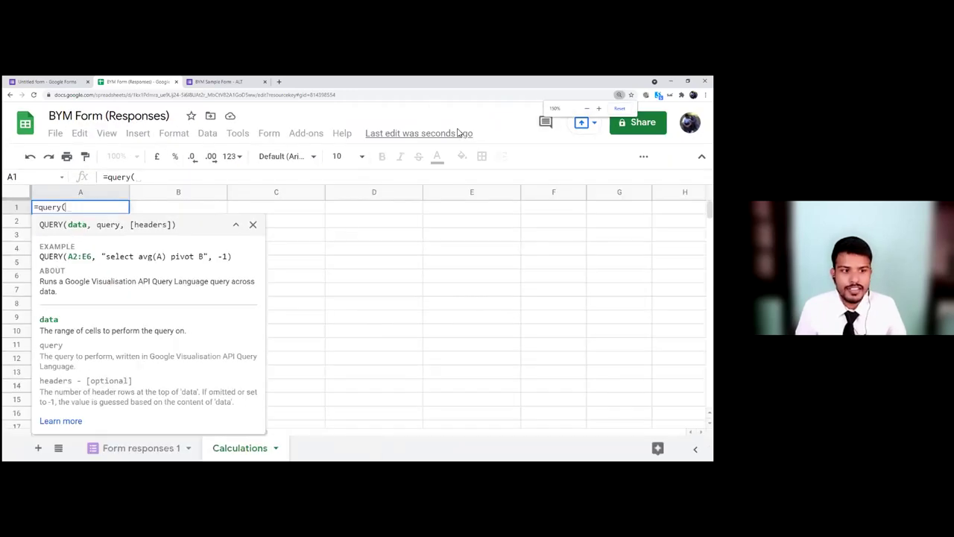
pyautogui.hotkey('ctrl', '-')
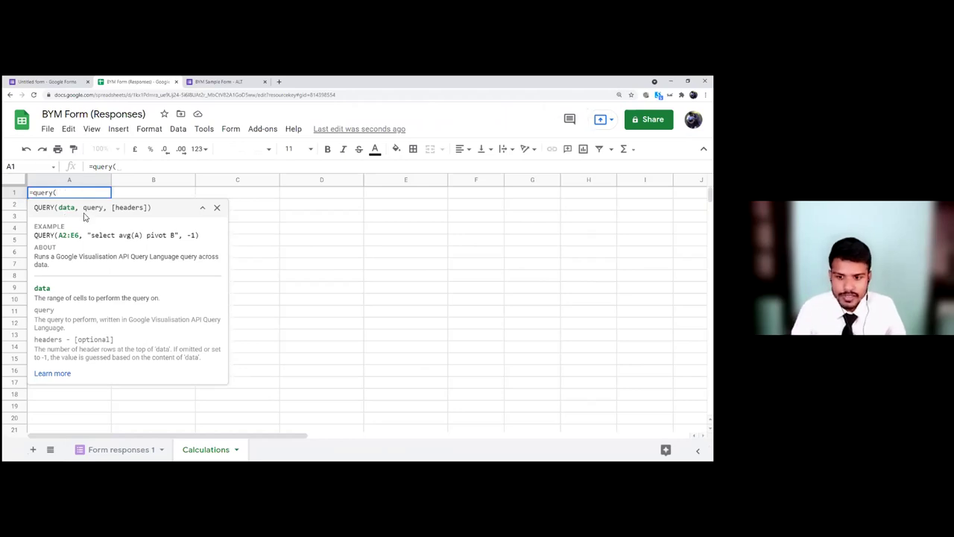
pyautogui.click(120, 450)
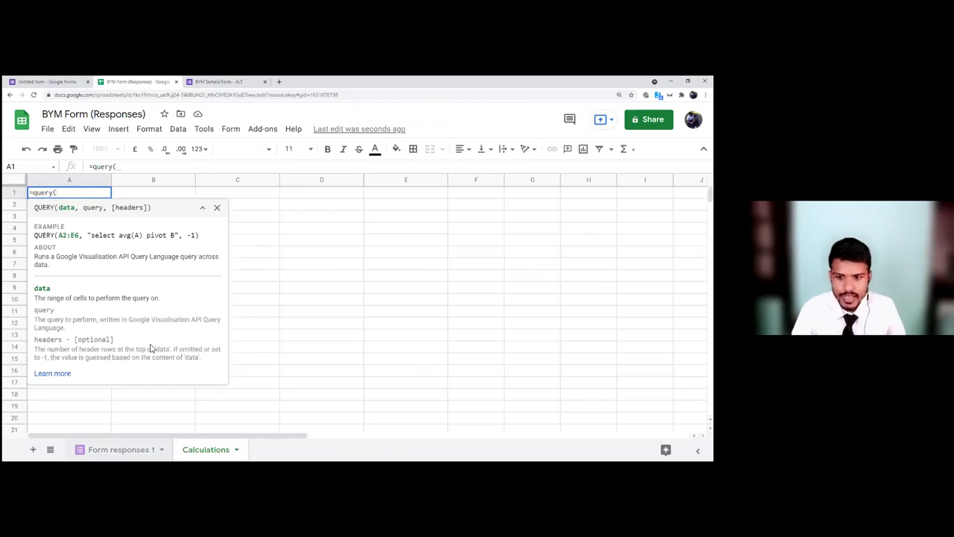
pyautogui.scroll(2, 134, 225)
pyautogui.moveTo(138, 210); pyautogui.dragTo(456, 294)
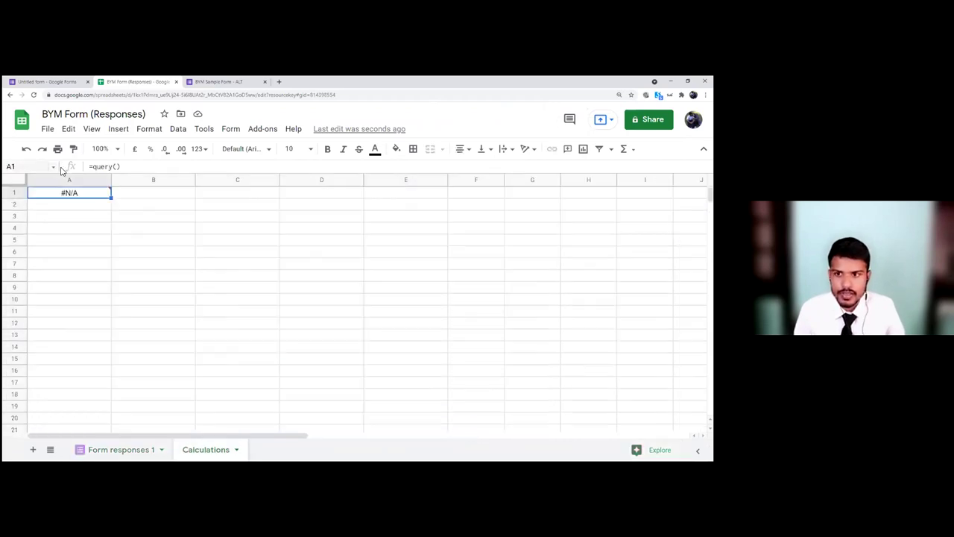
# Step: Add the sheet name 'Form responses 1' inside the QUERY formula in A1
pyautogui.click(117, 166)
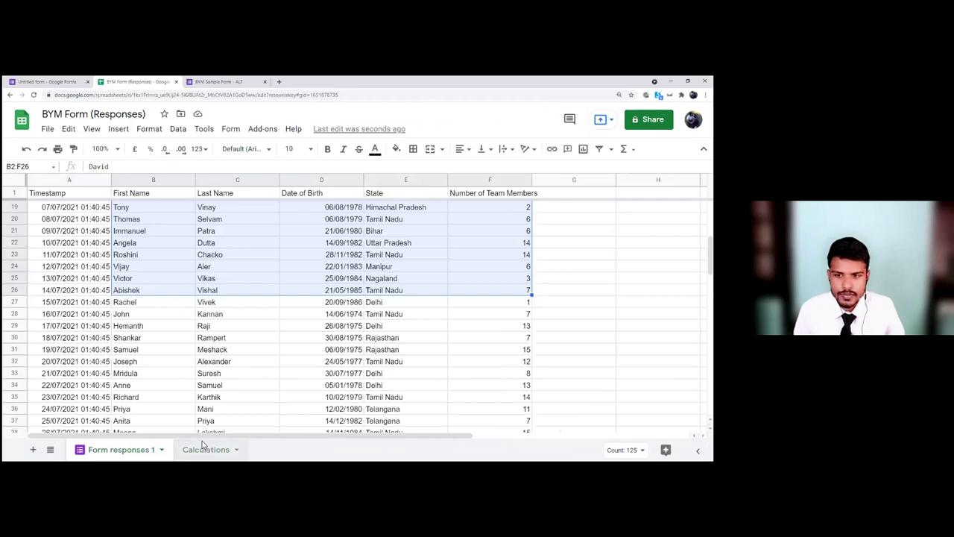
pyautogui.click(203, 449)
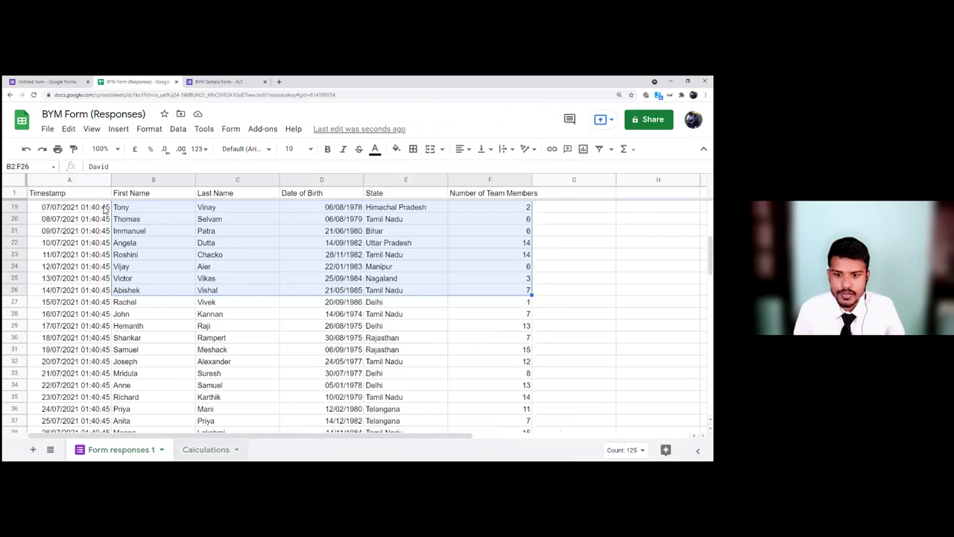
pyautogui.click(134, 174)
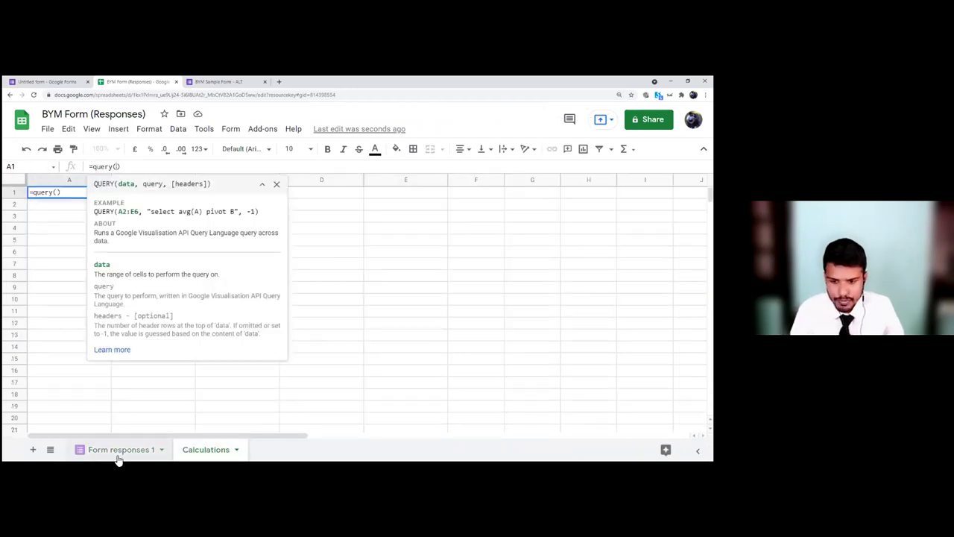
pyautogui.write('F')
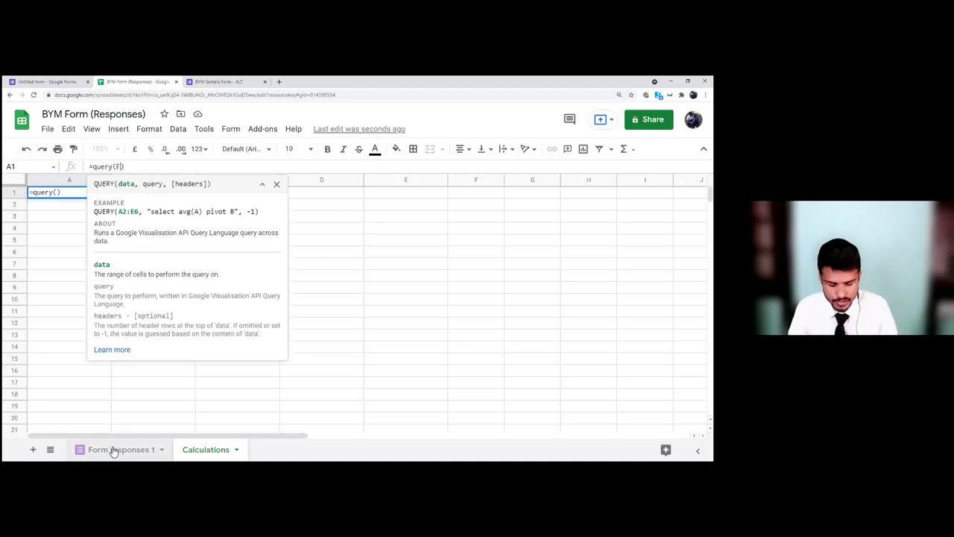
pyautogui.write('orm responses 1!')
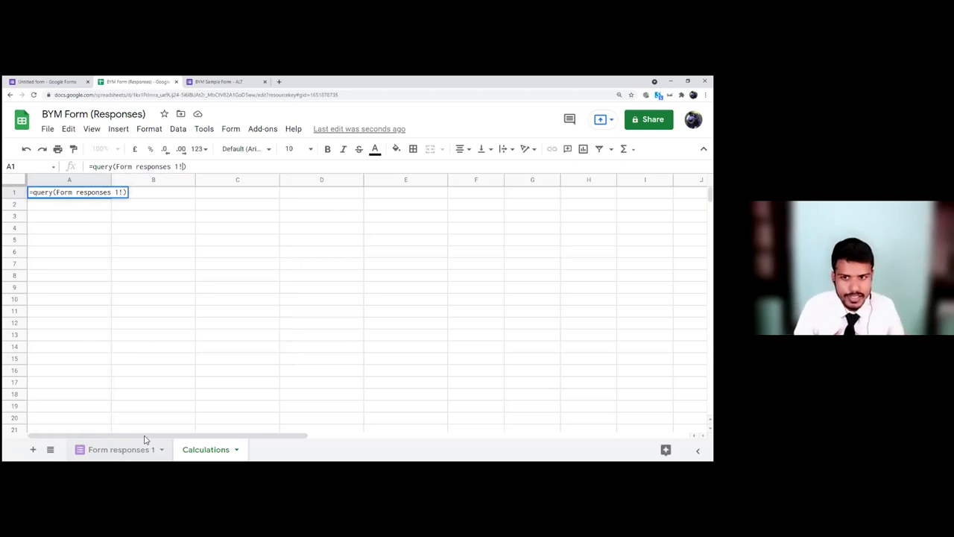
# Step: Check columns B to F on Form responses 1 and complete the formula with !B1:F
pyautogui.click(127, 450)
pyautogui.scroll(6, 156, 221)
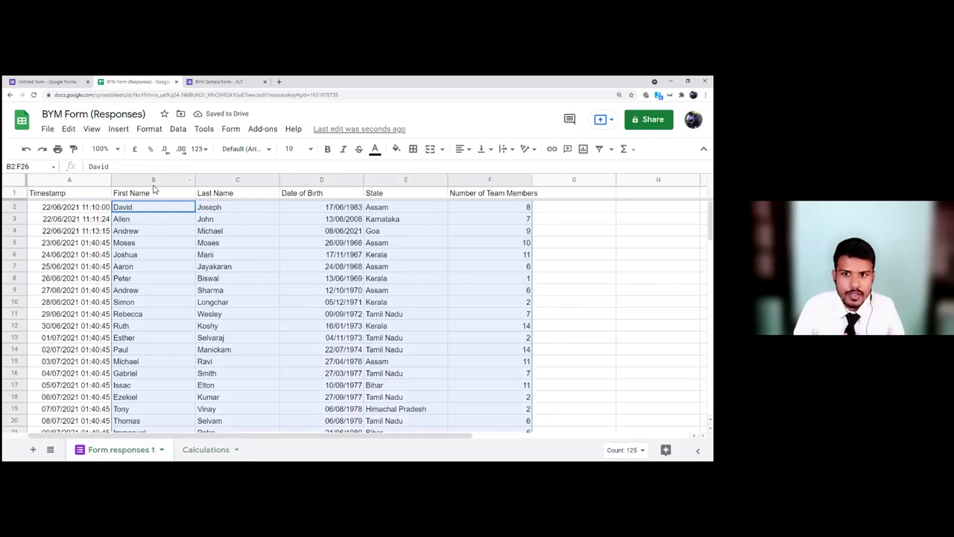
pyautogui.click(145, 210)
pyautogui.click(141, 196)
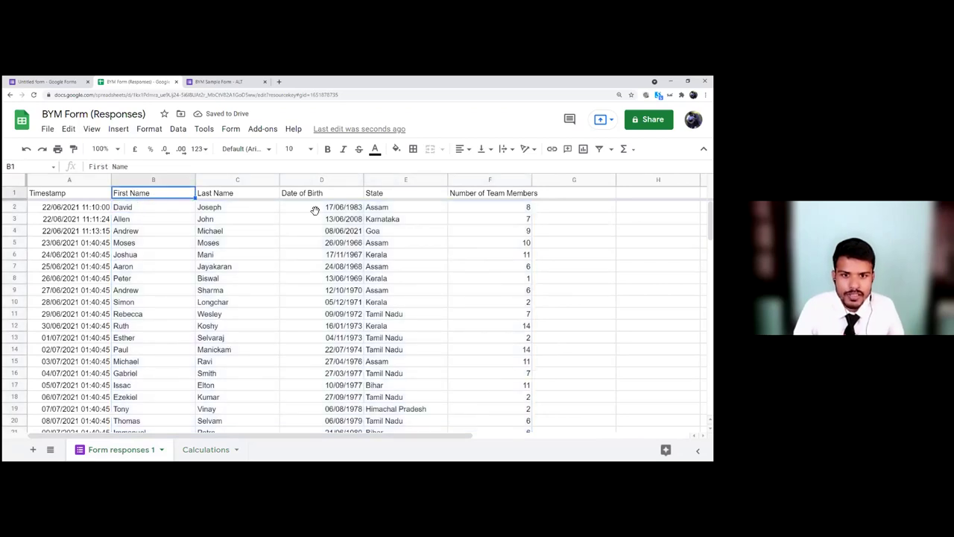
pyautogui.click(478, 194)
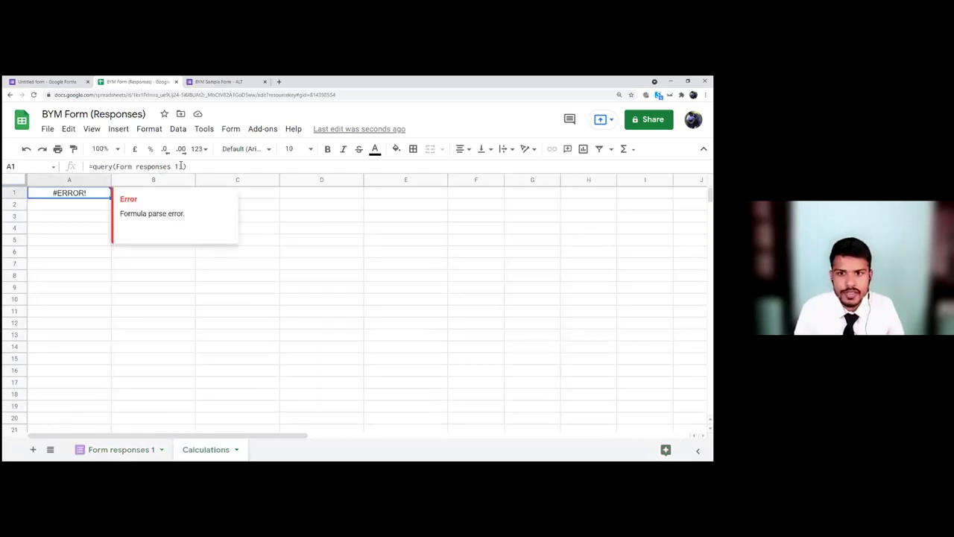
pyautogui.click(182, 166)
pyautogui.write('!B)')
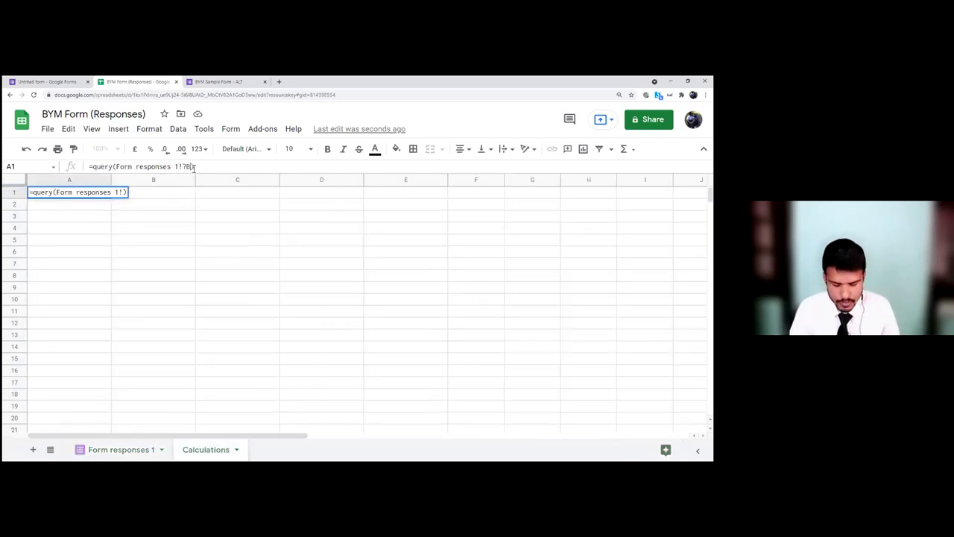
pyautogui.press('BackSpace')
pyautogui.write('B1:F')
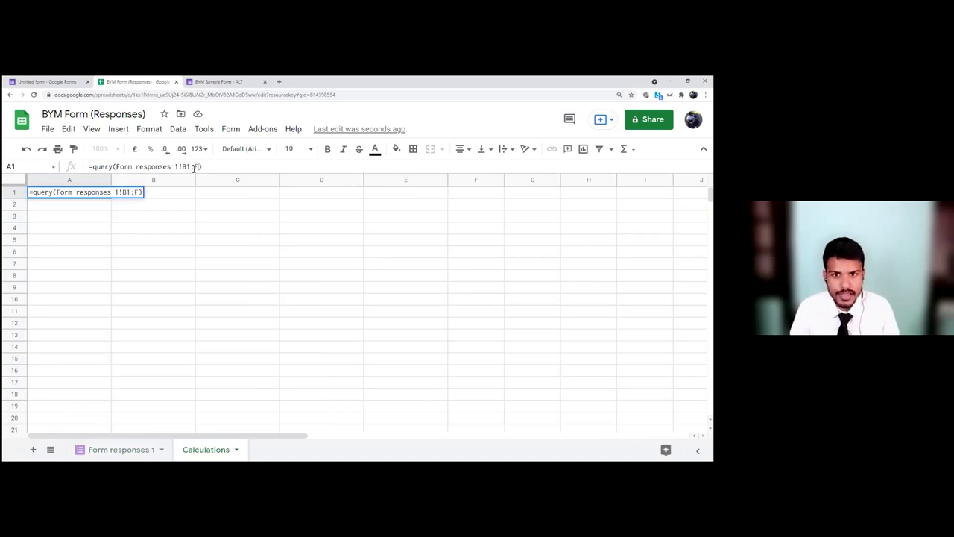
pyautogui.press('Return')
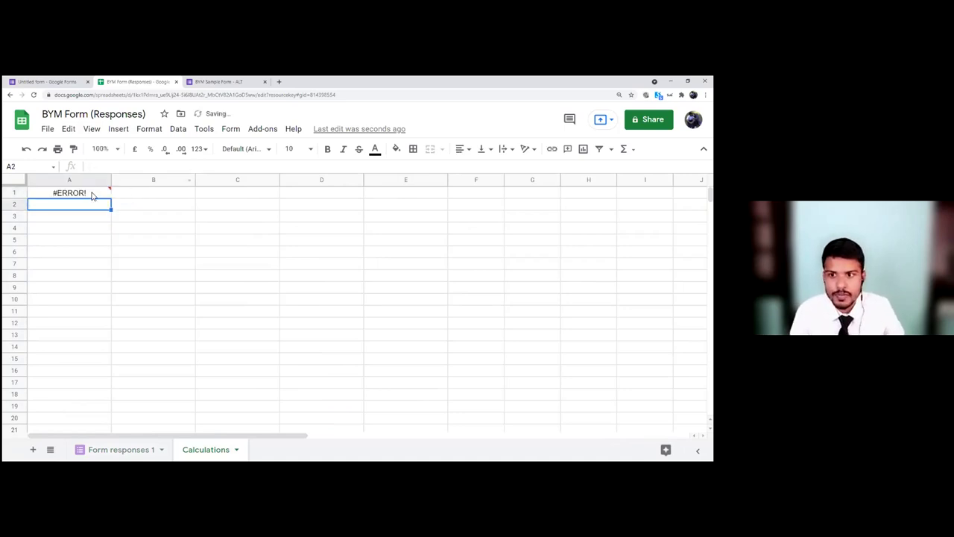
# Step: Replace the broken range with 'Form responses 1'!B1:F67 by selecting it on that sheet
pyautogui.click(117, 167)
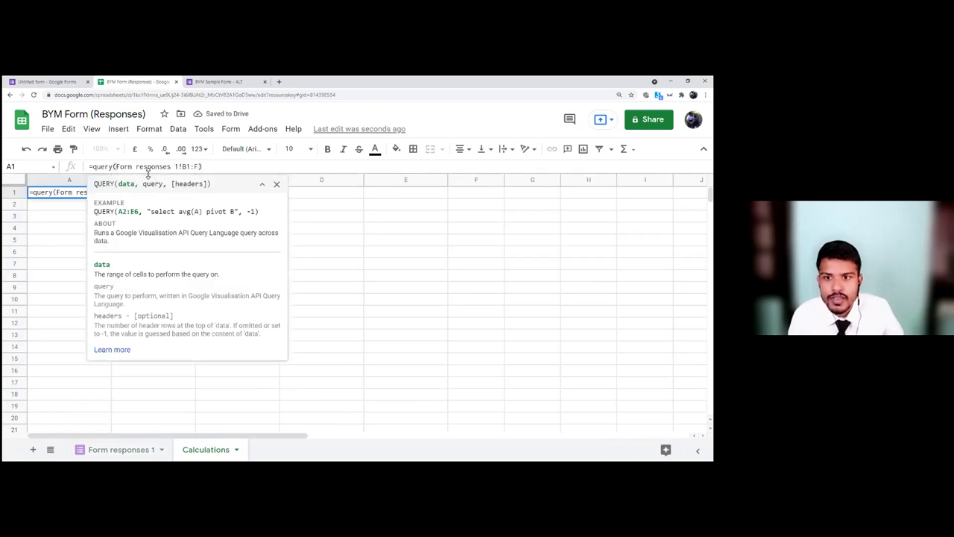
pyautogui.hotkey('shift', 'End')
pyautogui.press('BackSpace')
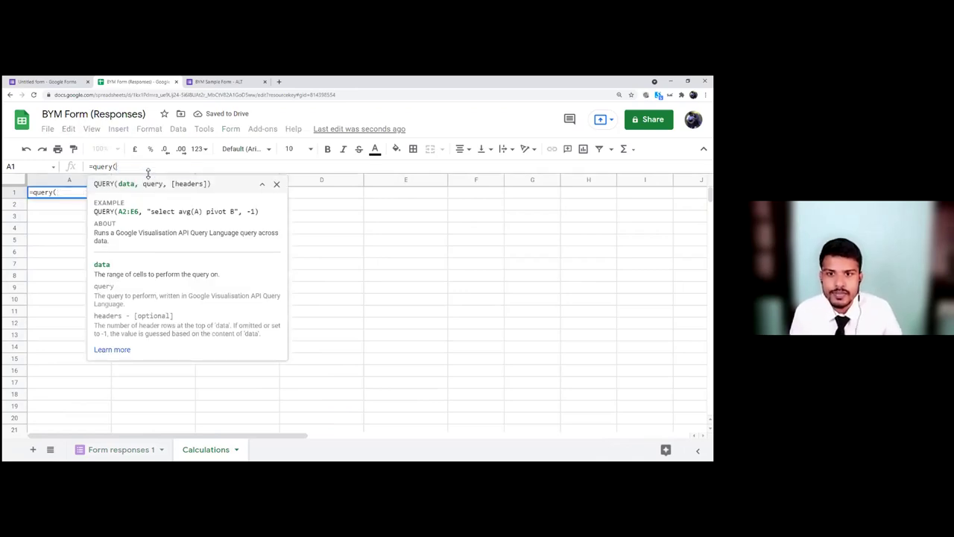
pyautogui.click(137, 454)
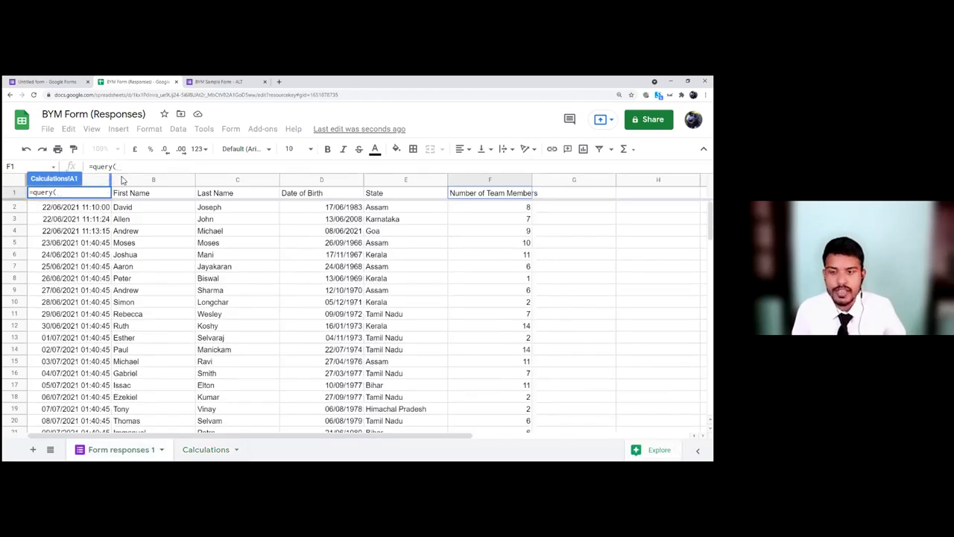
pyautogui.moveTo(137, 195); pyautogui.dragTo(472, 461)
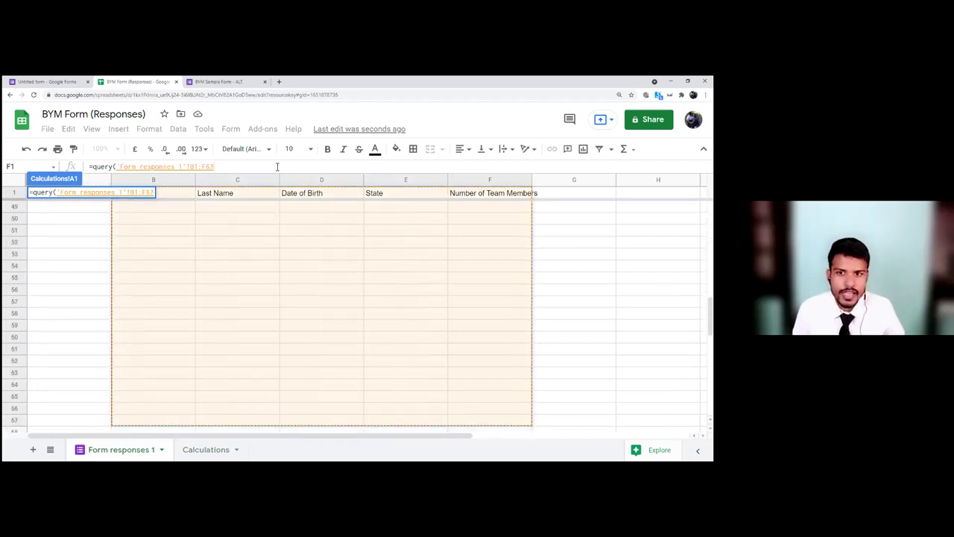
pyautogui.press('Return')
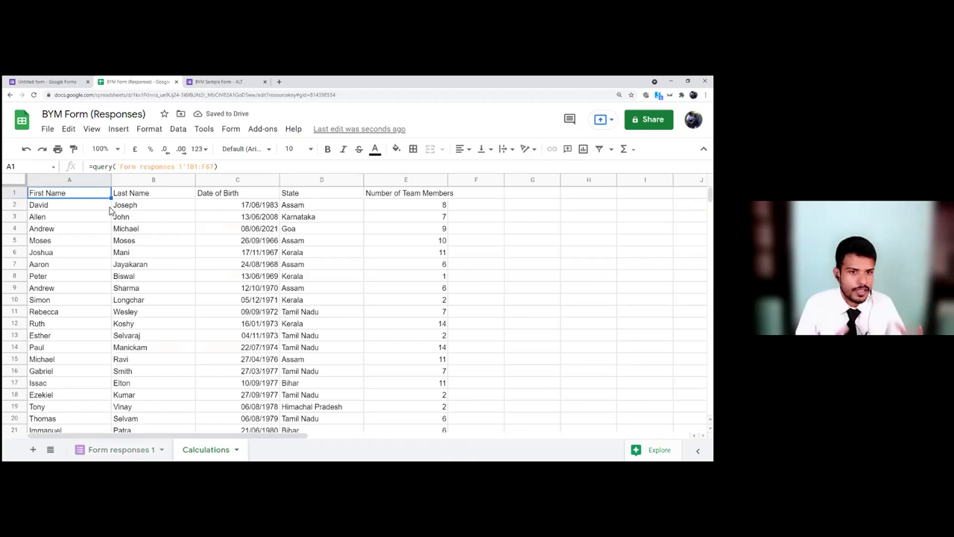
# Step: Compare the QUERY results on Calculations with the original responses data
pyautogui.click(112, 452)
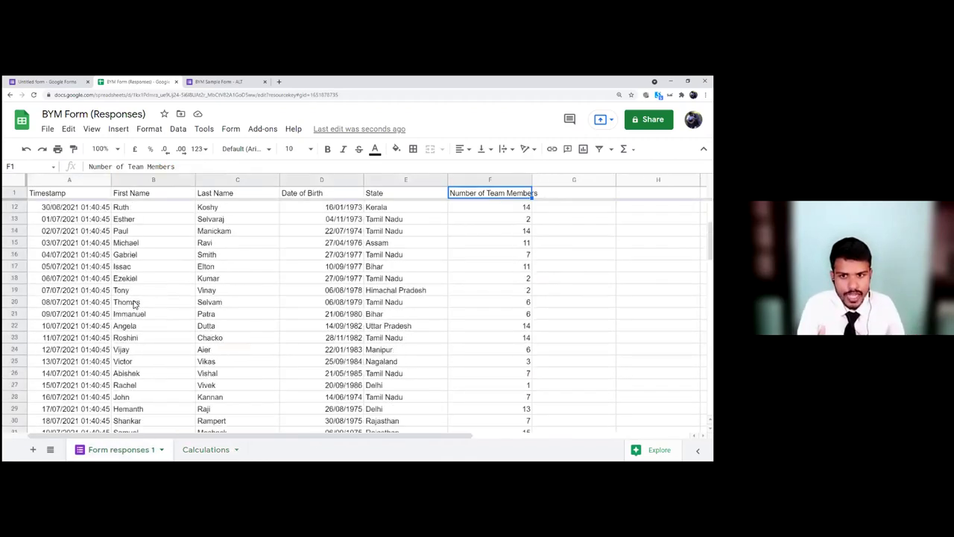
pyautogui.click(214, 446)
pyautogui.scroll(-1, 170, 346)
pyautogui.scroll(-10, 169, 346)
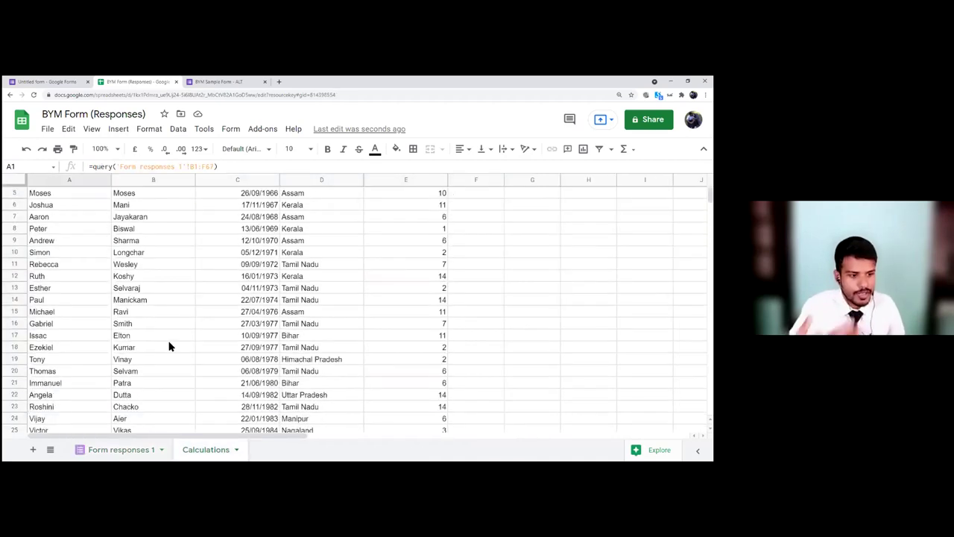
pyautogui.scroll(5, 128, 322)
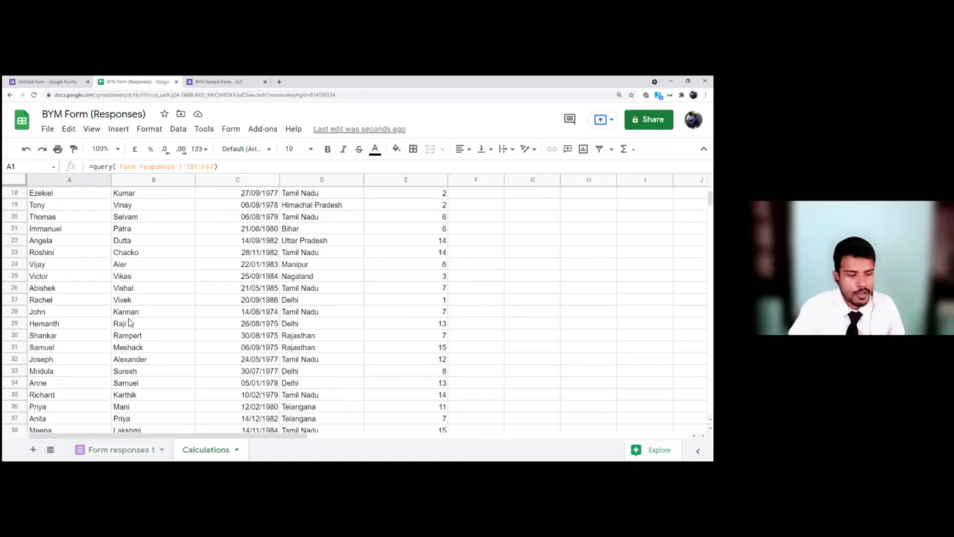
pyautogui.scroll(6, 128, 322)
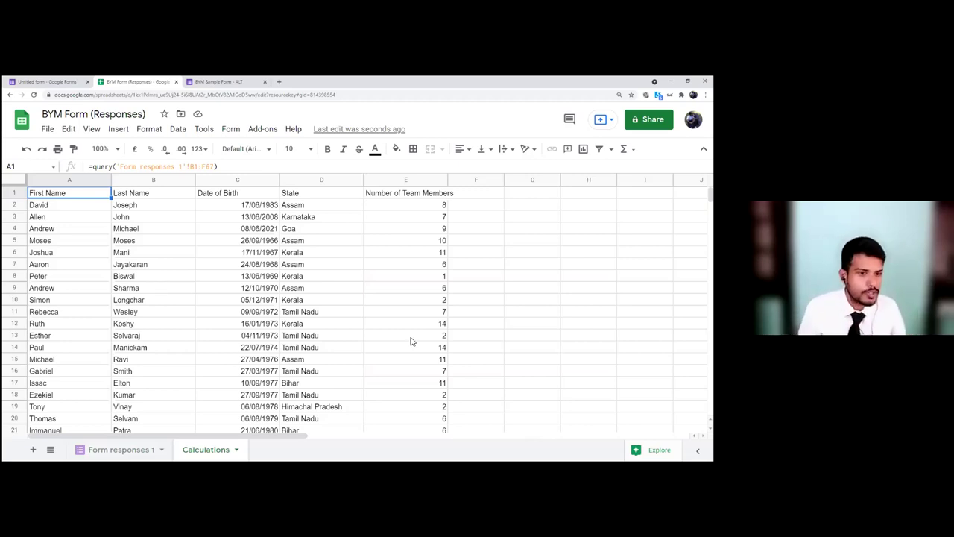
pyautogui.scroll(-2, 411, 343)
pyautogui.scroll(2, 410, 342)
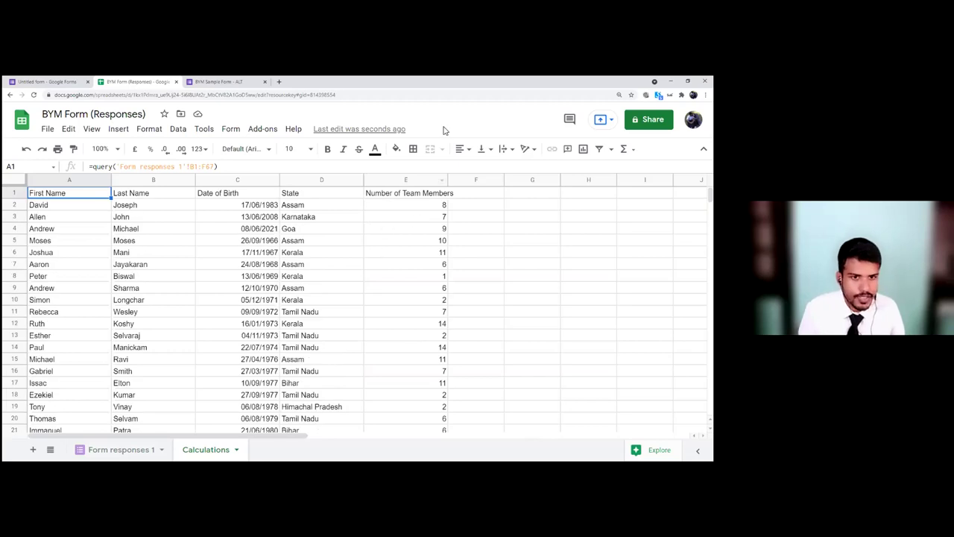
pyautogui.hotkey('ctrl', '-')
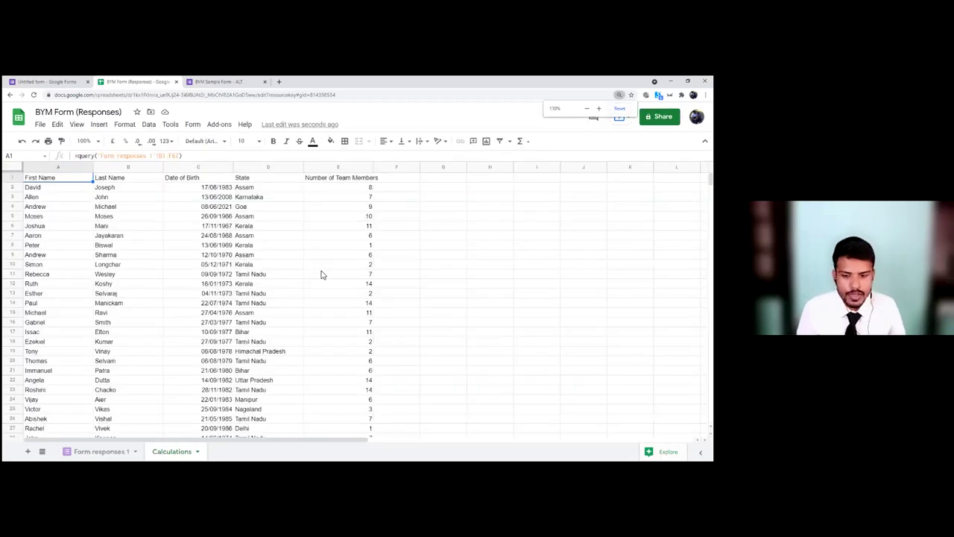
pyautogui.hotkey('ctrl', '+')
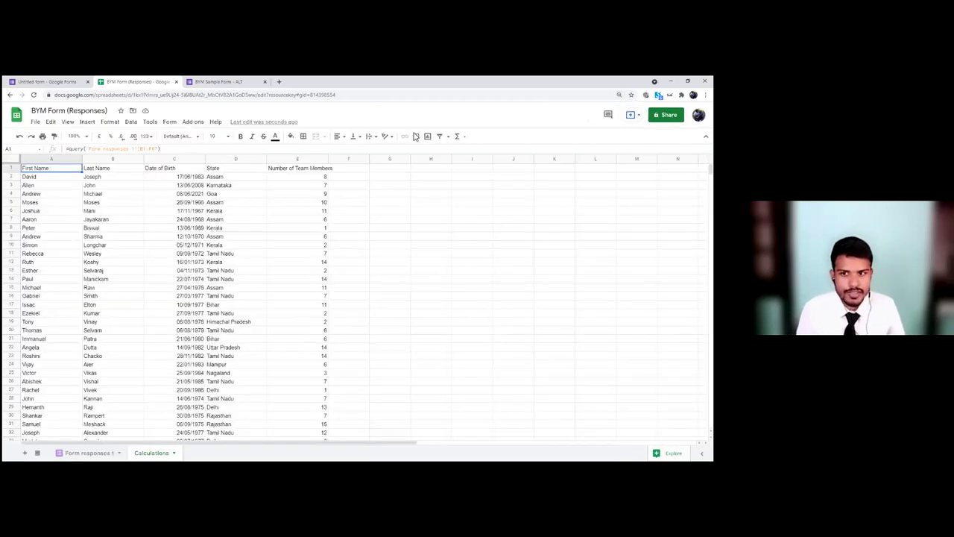
# Step: Select some team member counts and cell G5 beside the data
pyautogui.click(444, 228)
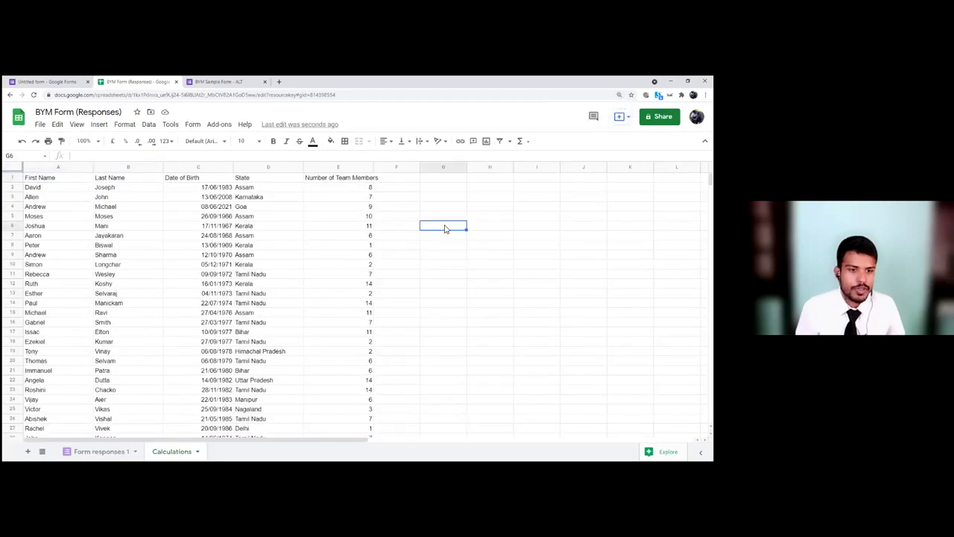
pyautogui.moveTo(367, 191); pyautogui.dragTo(369, 322)
pyautogui.click(428, 254)
pyautogui.click(431, 218)
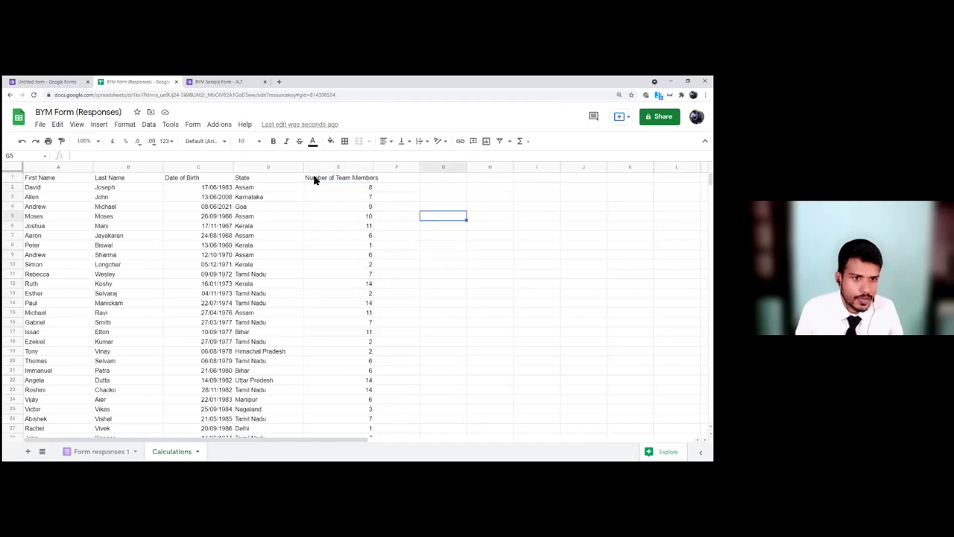
# Step: Make header row A1:E1 bold with white text on a black fill
pyautogui.keyDown('shift'); pyautogui.click(31, 180); pyautogui.keyUp('shift')
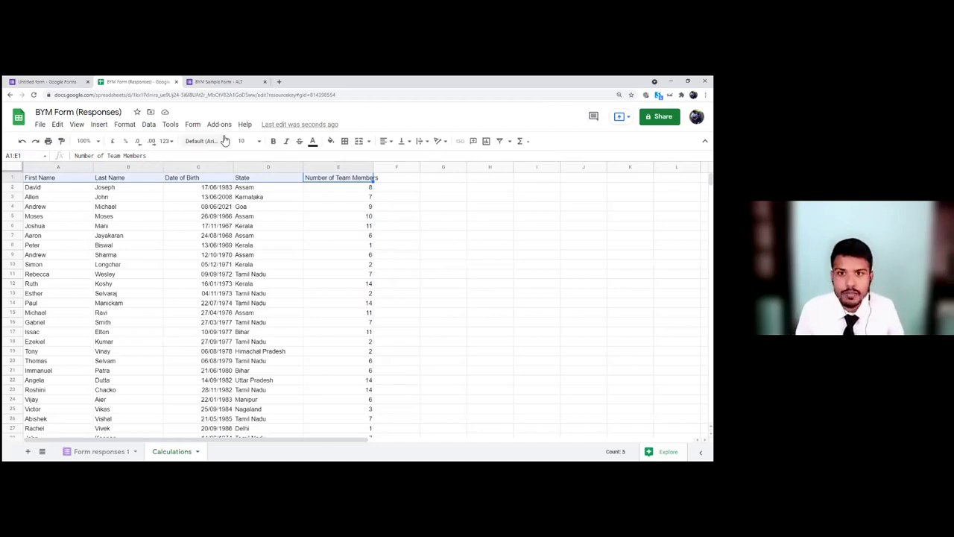
pyautogui.click(274, 143)
pyautogui.click(313, 142)
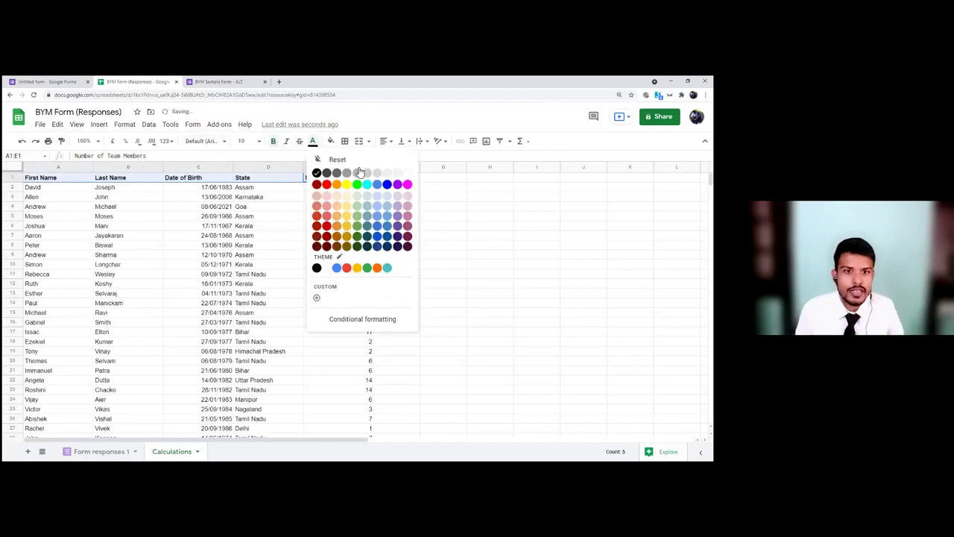
pyautogui.click(410, 174)
pyautogui.click(330, 142)
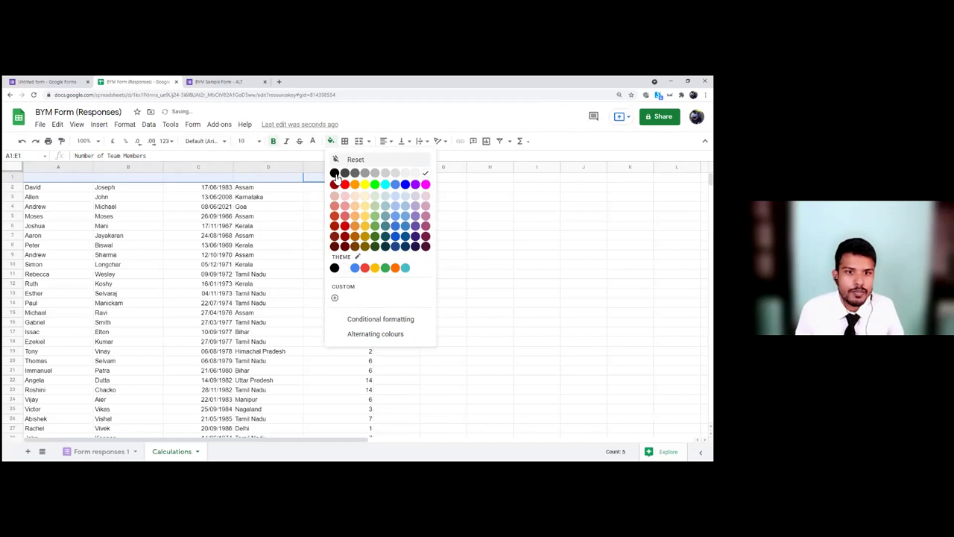
pyautogui.click(332, 170)
pyautogui.click(418, 198)
pyautogui.click(446, 224)
# Step: Type the 'Total Number of Team Members' label in G6 and select the team member counts in column E
pyautogui.write('To')
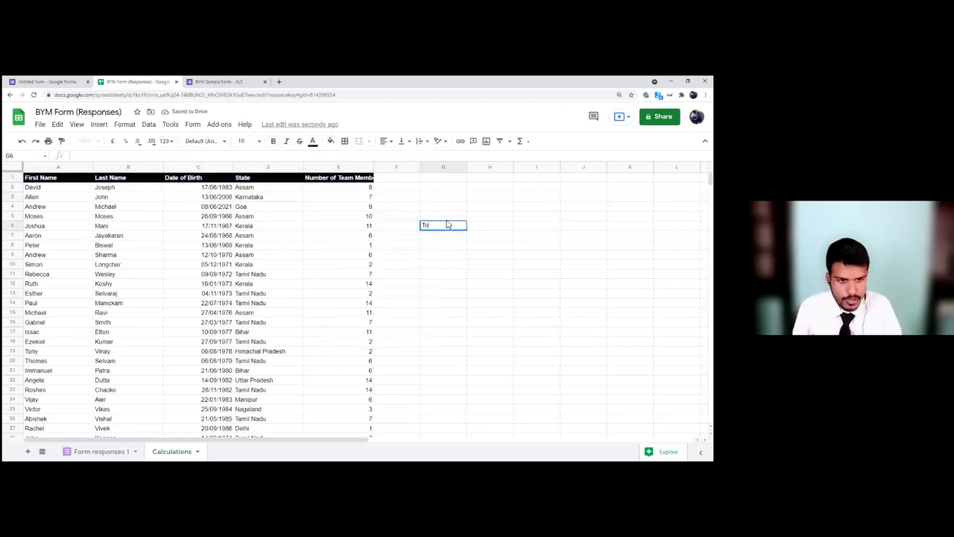
pyautogui.write('tal Number of Tea')
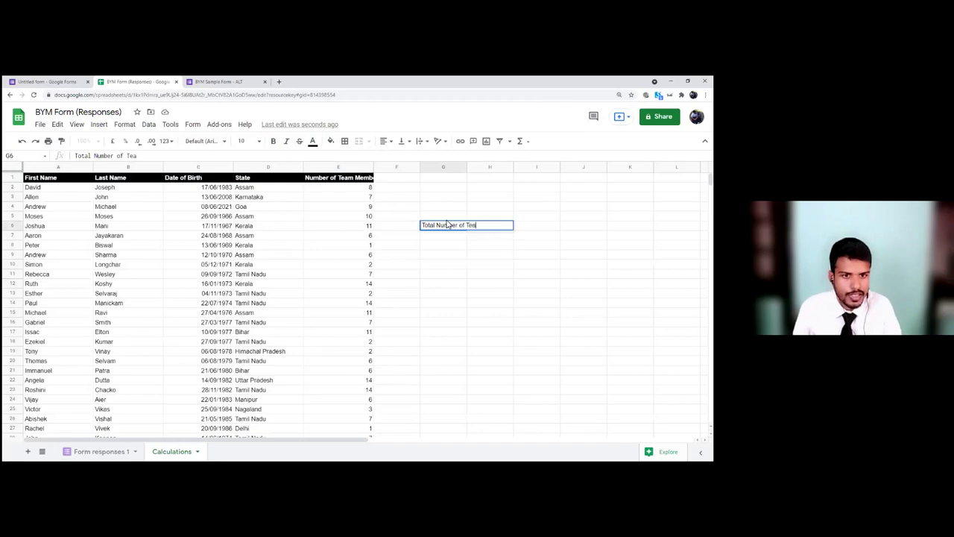
pyautogui.write('m Members')
pyautogui.press('Return')
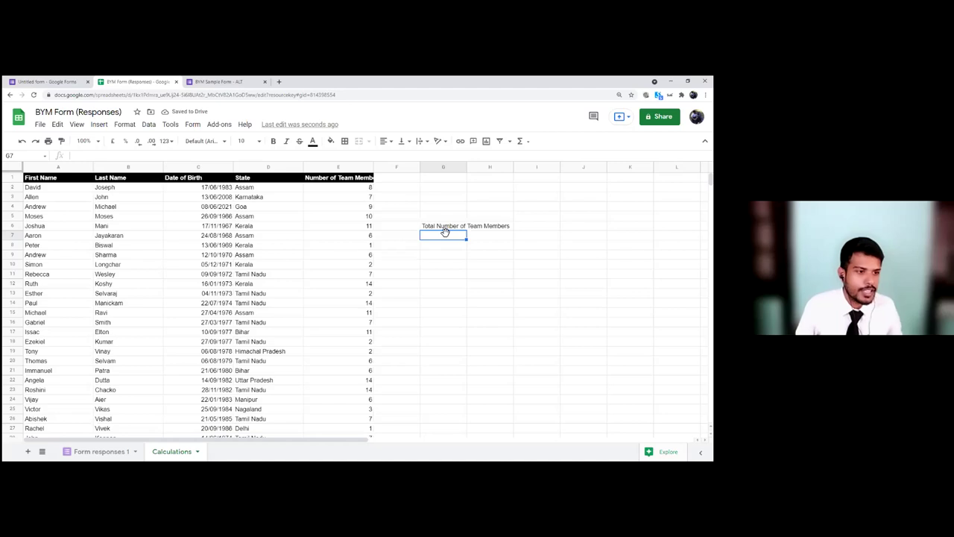
pyautogui.click(358, 191)
pyautogui.moveTo(351, 187); pyautogui.dragTo(353, 278)
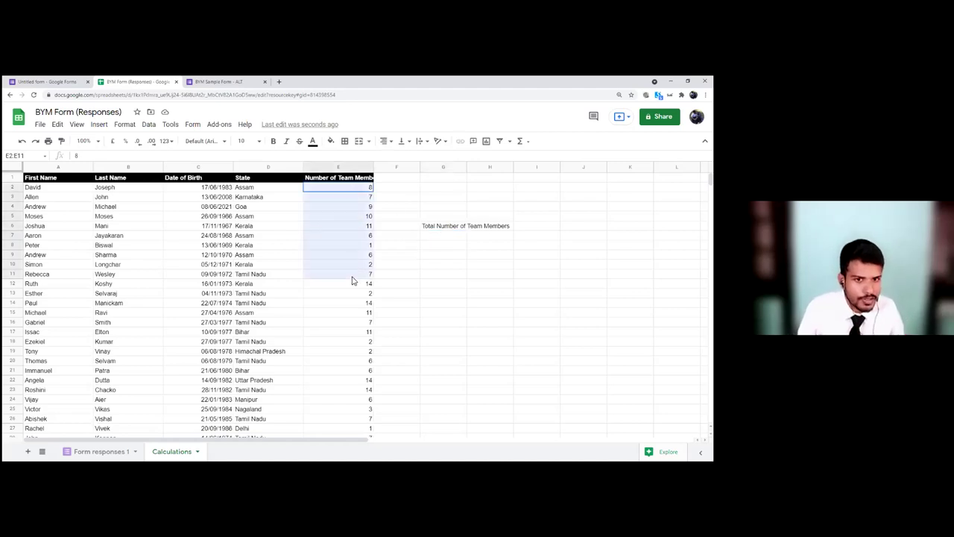
pyautogui.click(336, 191)
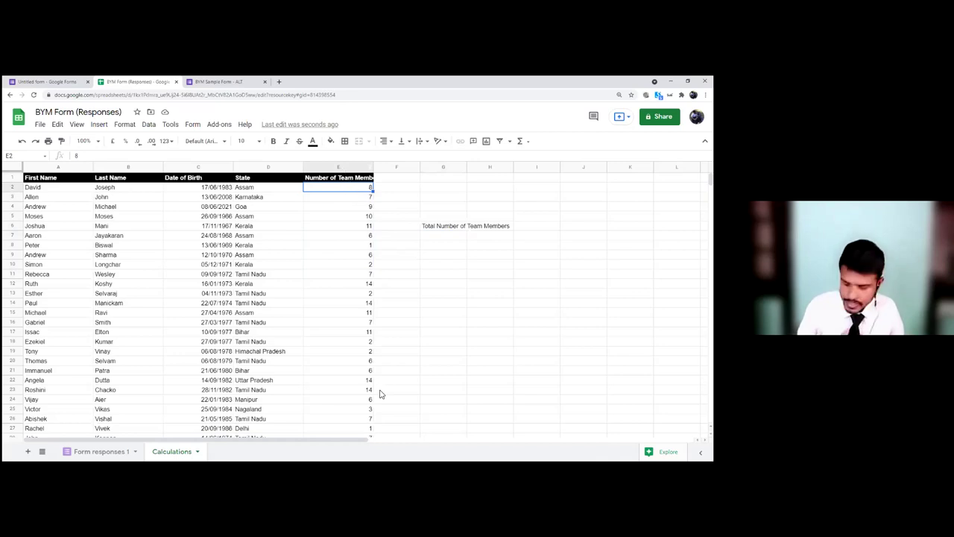
# Step: Enter a SUM of column E in G7 to total the team members, showing 331
pyautogui.click(441, 236)
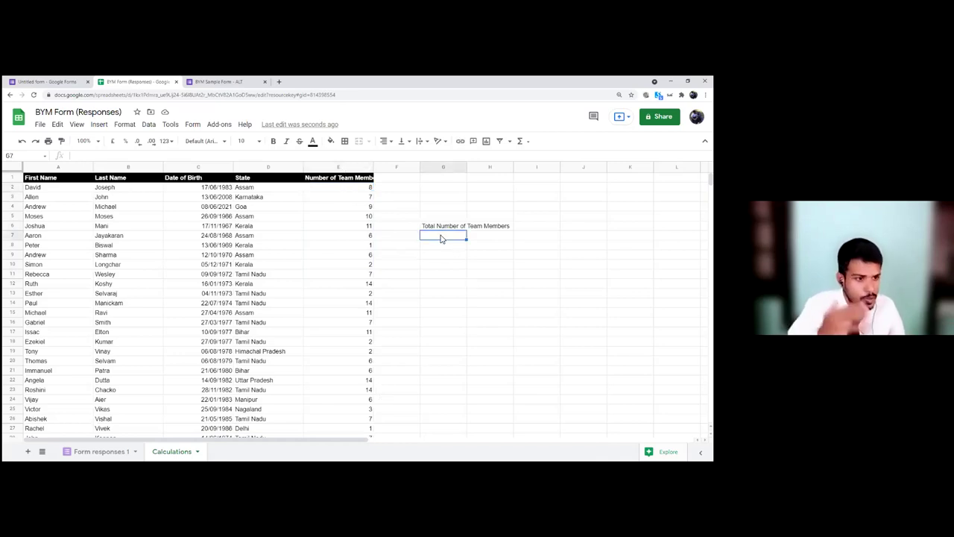
pyautogui.write('=')
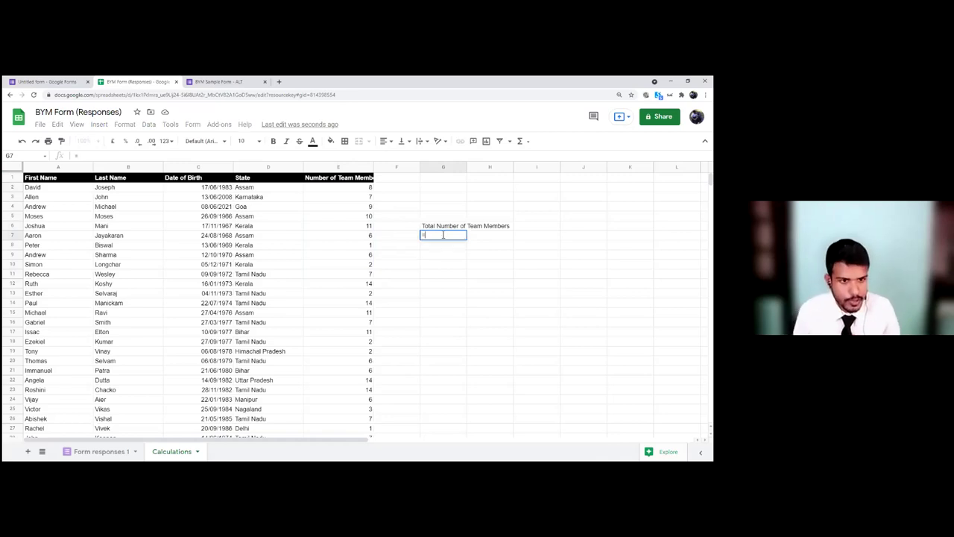
pyautogui.write('SUM')
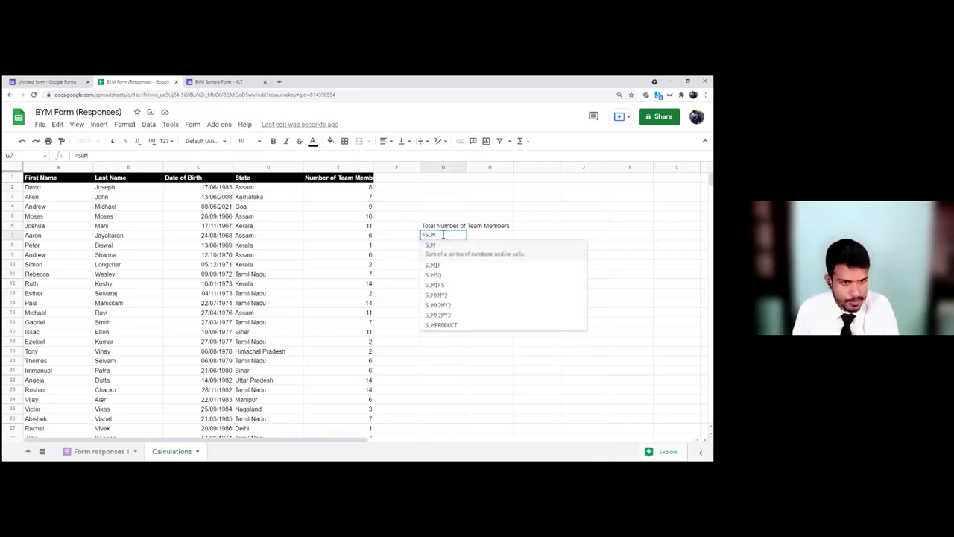
pyautogui.write('(')
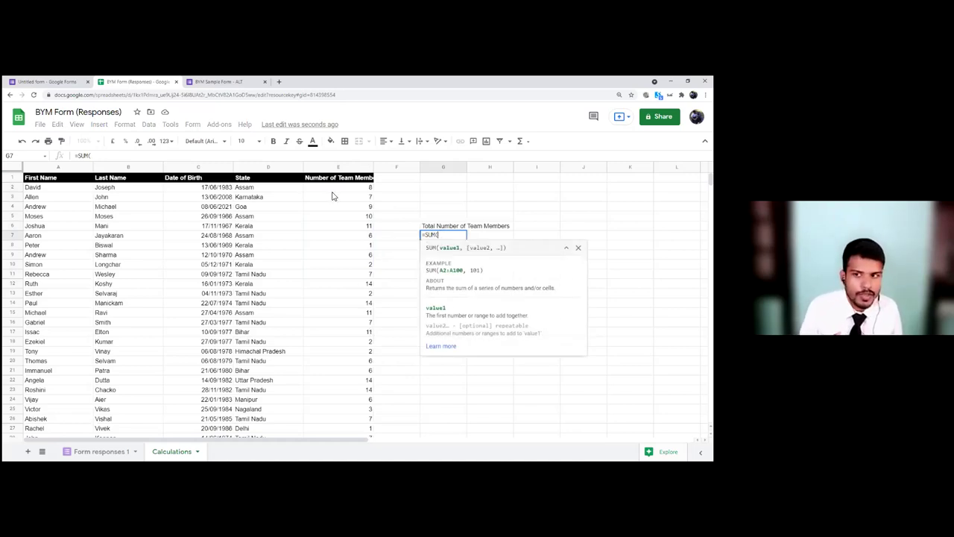
pyautogui.write('E2:')
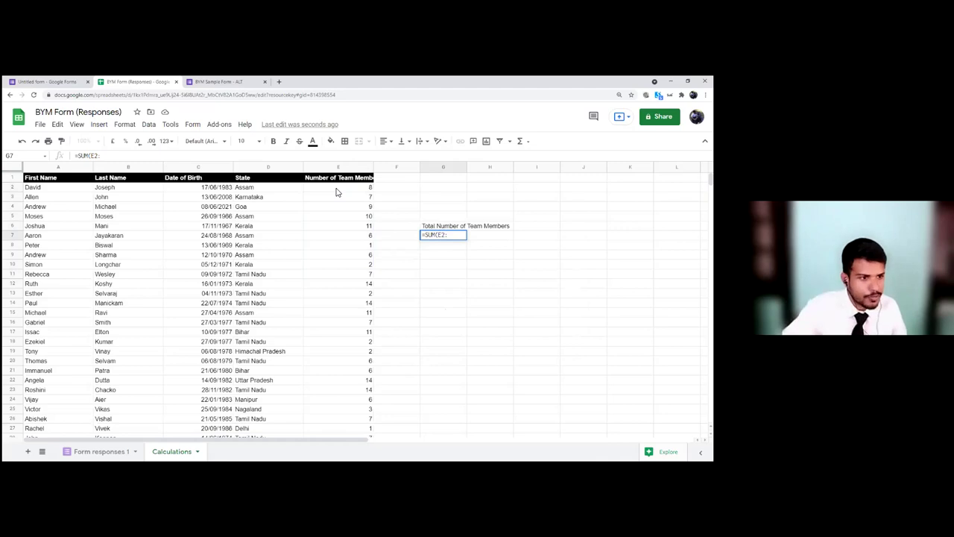
pyautogui.write('E1000')
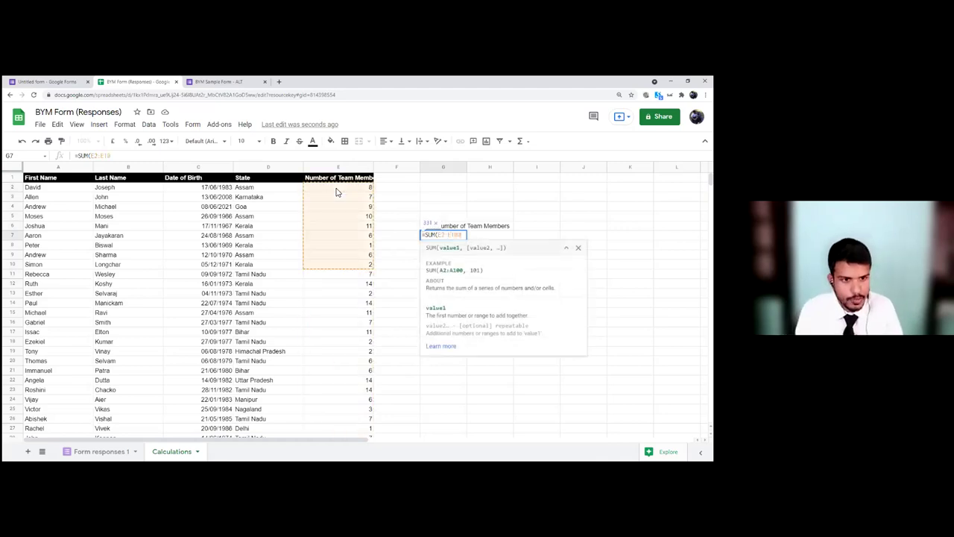
pyautogui.press('BackSpace')
pyautogui.press('BackSpace')
pyautogui.press('BackSpace')
pyautogui.press('BackSpace')
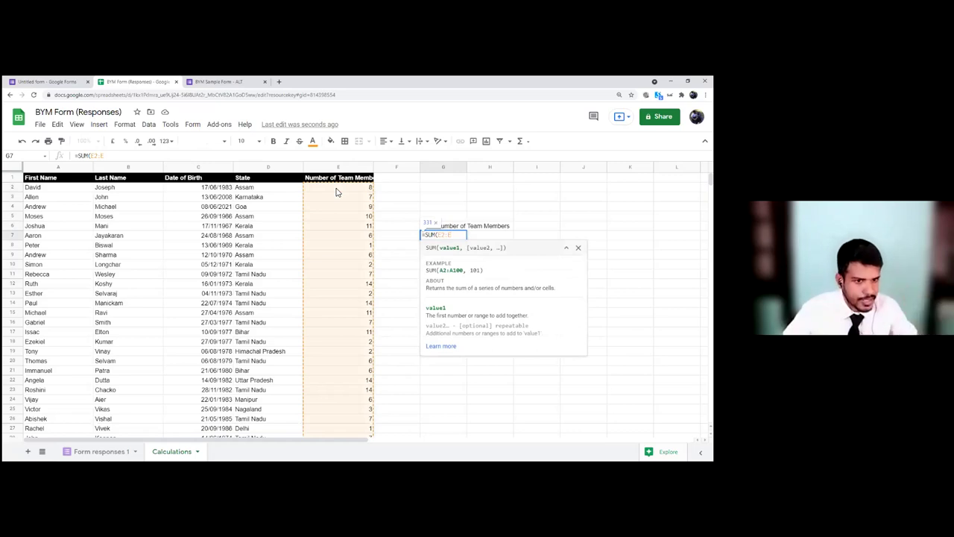
pyautogui.write(')')
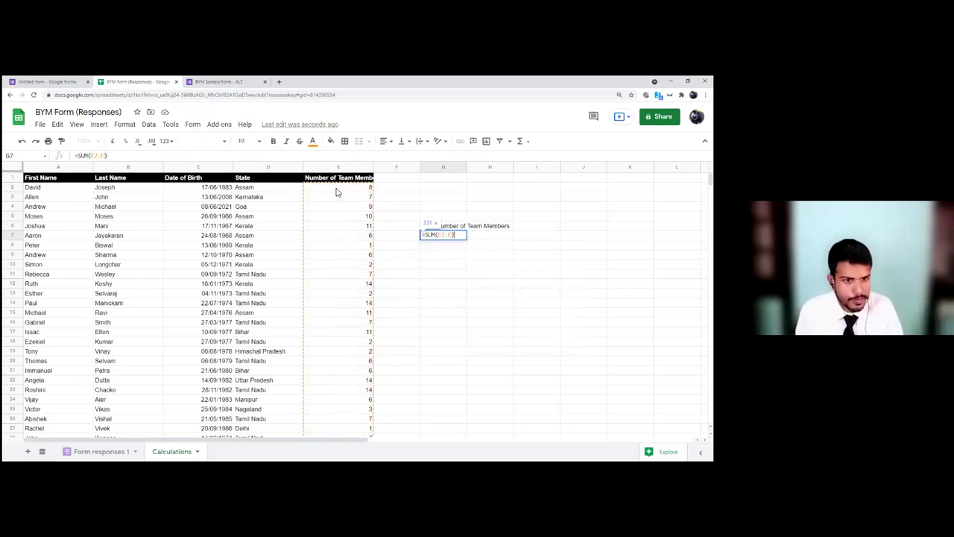
pyautogui.press('Return')
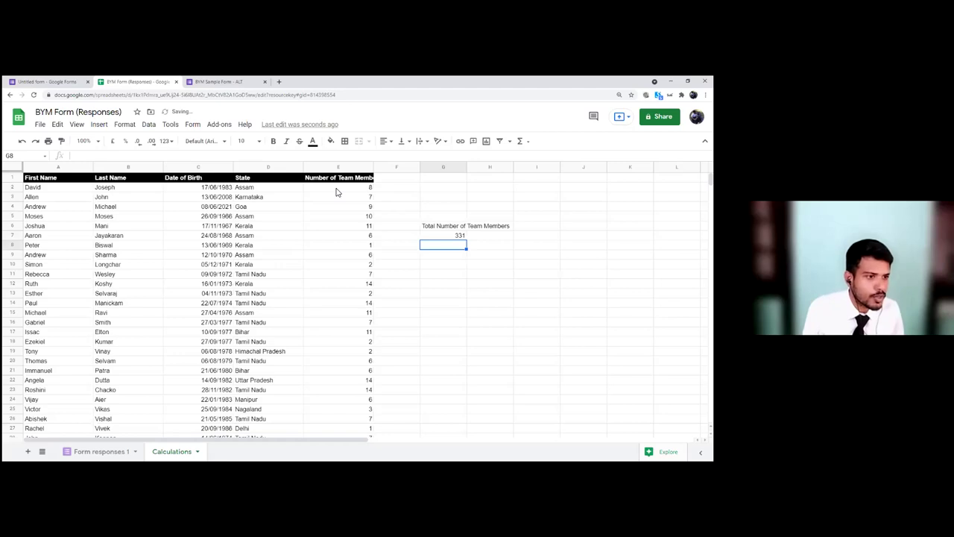
pyautogui.press('Down')
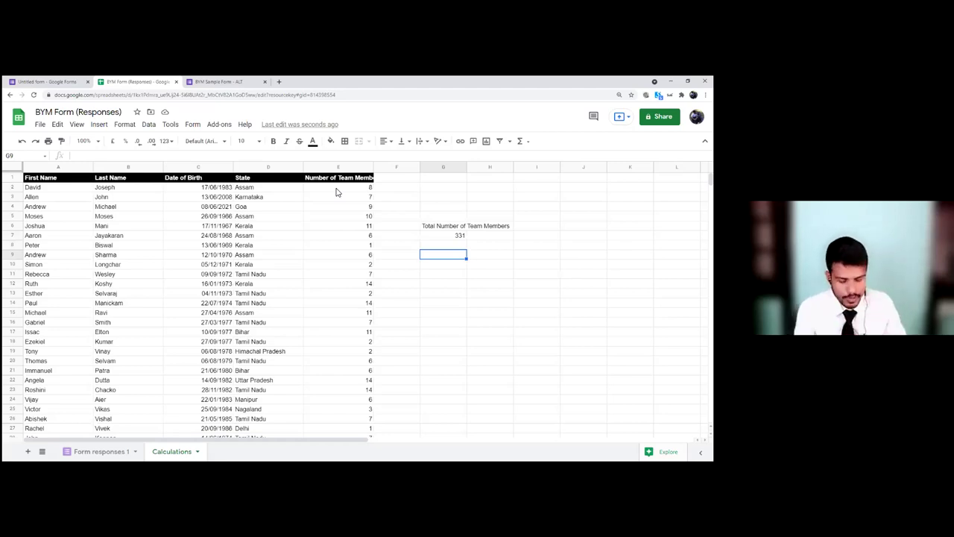
# Step: Label G9 'Total Number of Team Members only in One State' and enter Tamil Nadu in G10
pyautogui.write('Total Number of')
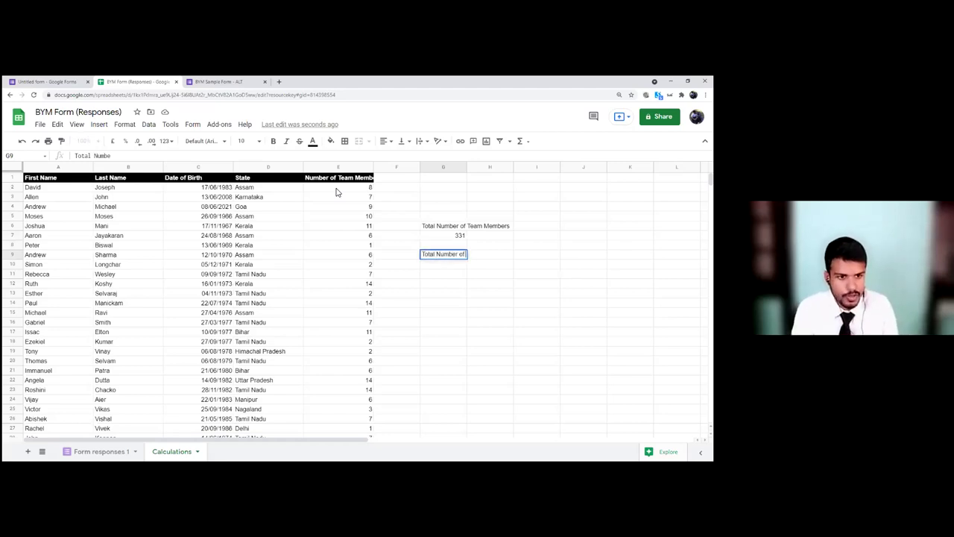
pyautogui.write(' Team Members only i')
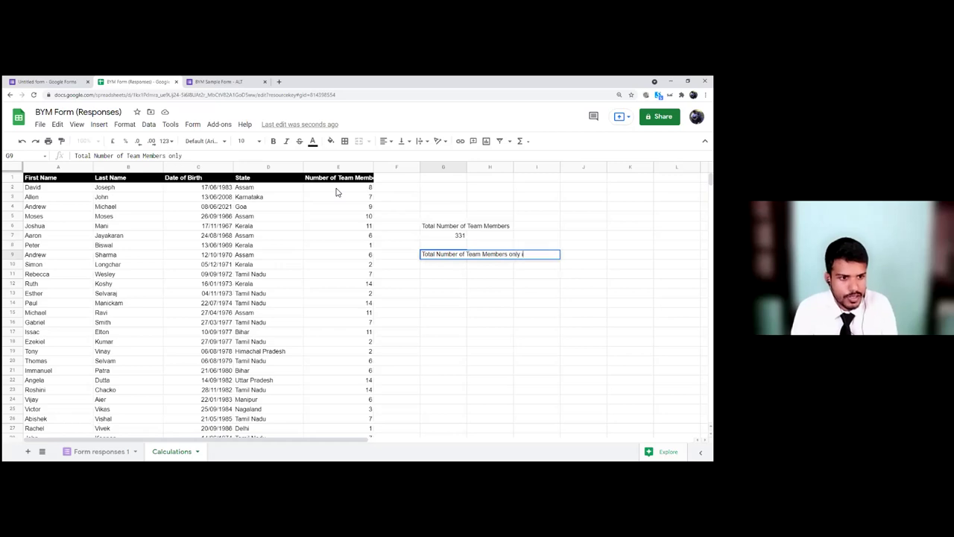
pyautogui.write('nTa')
pyautogui.press('BackSpace')
pyautogui.press('BackSpace')
pyautogui.write('dne State')
pyautogui.press('Return')
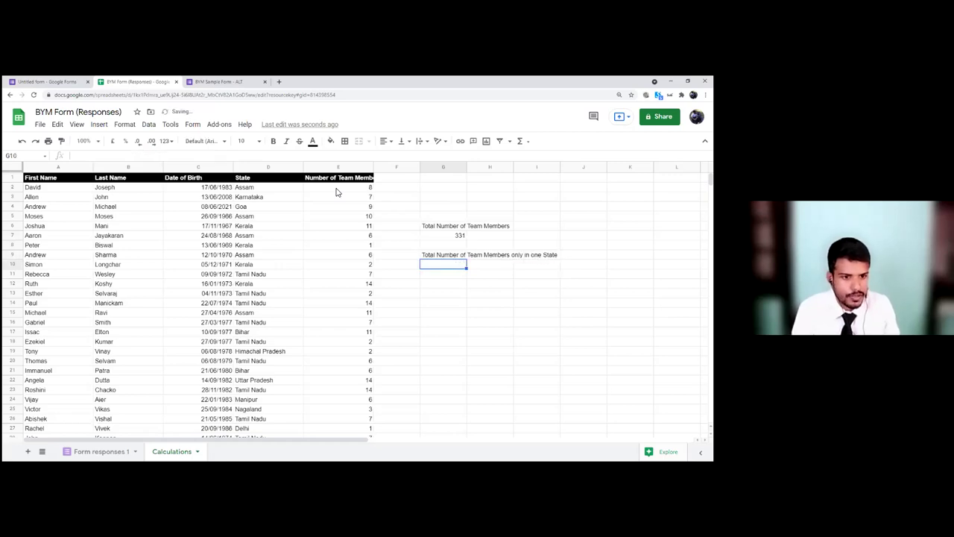
pyautogui.write('Tamil Nadu')
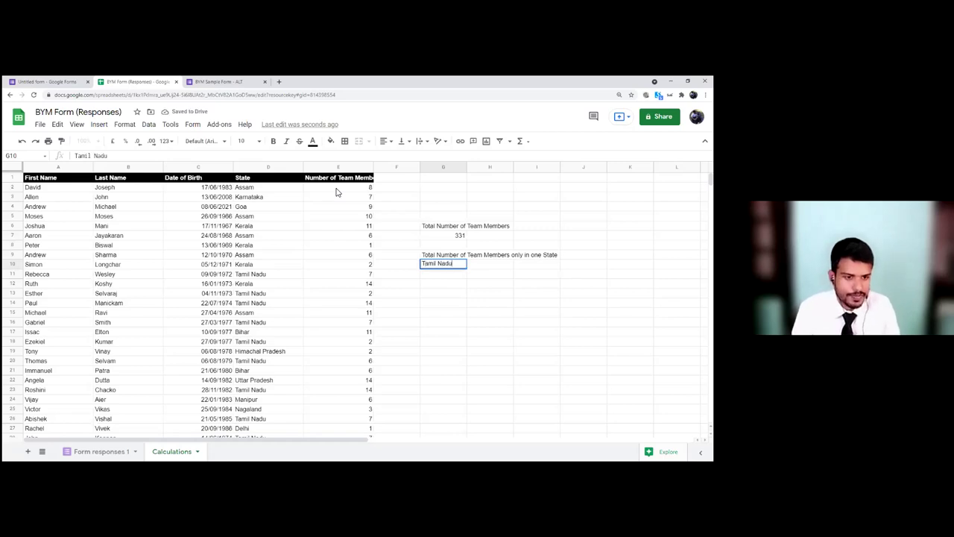
pyautogui.press('Tab')
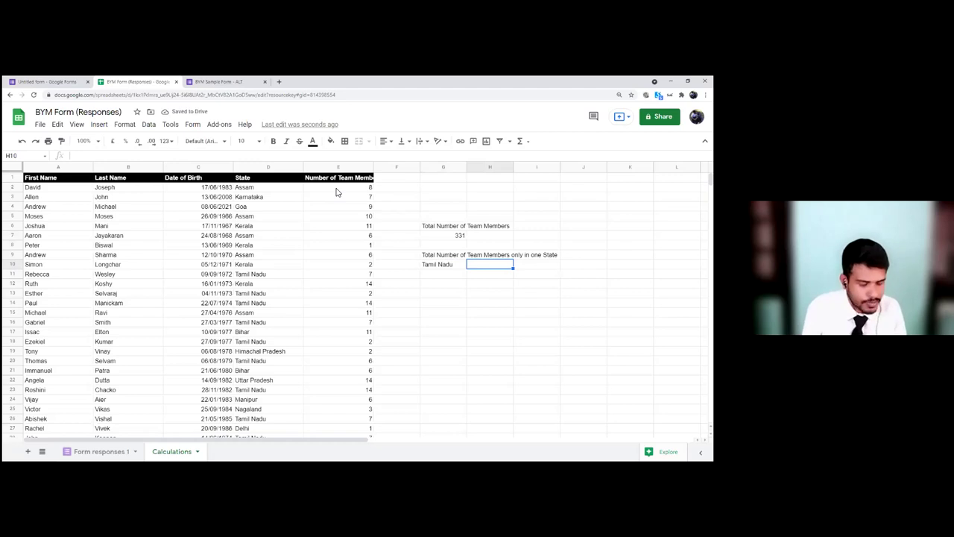
# Step: Enter =sumif(D2:D,G10,E2:E) in H10, giving 110 for Tamil Nadu
pyautogui.write('=')
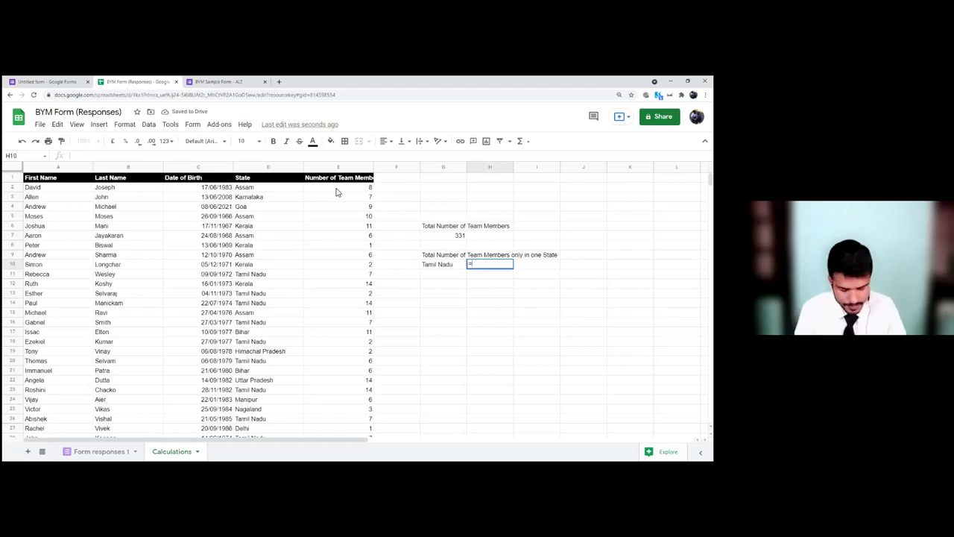
pyautogui.write('su')
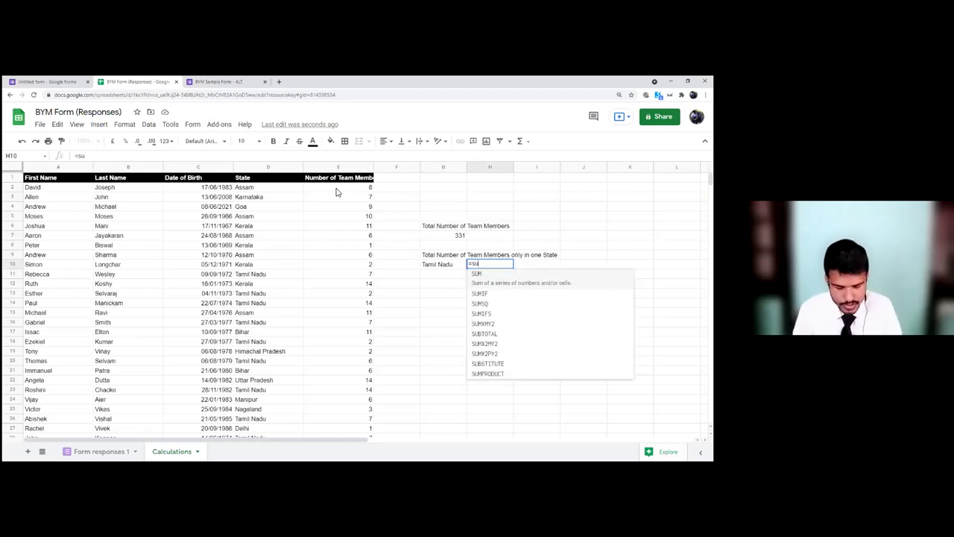
pyautogui.write('mif')
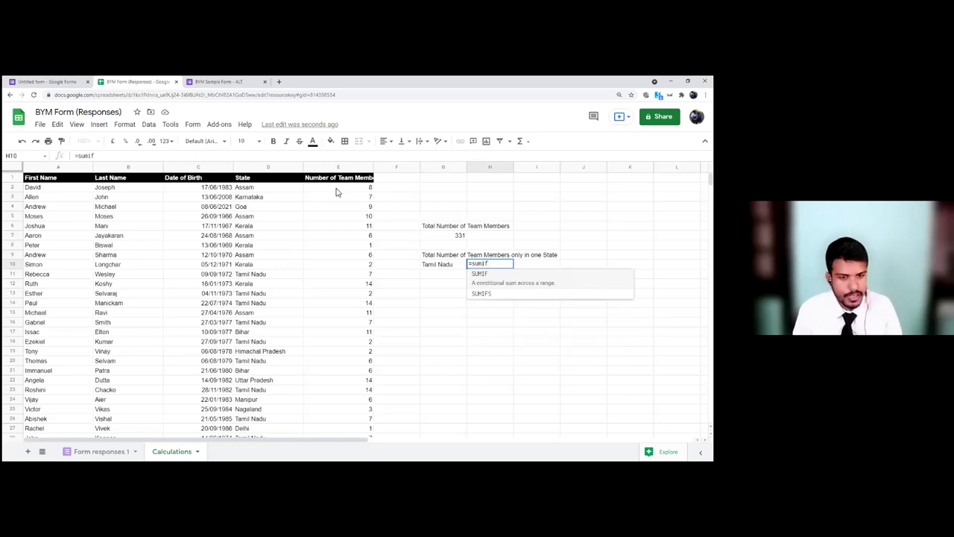
pyautogui.write('(')
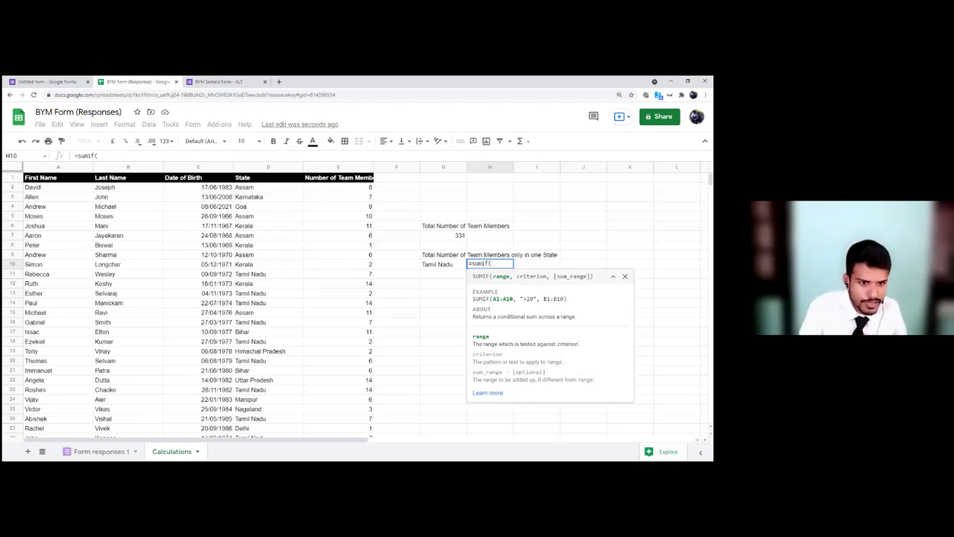
pyautogui.write('D2')
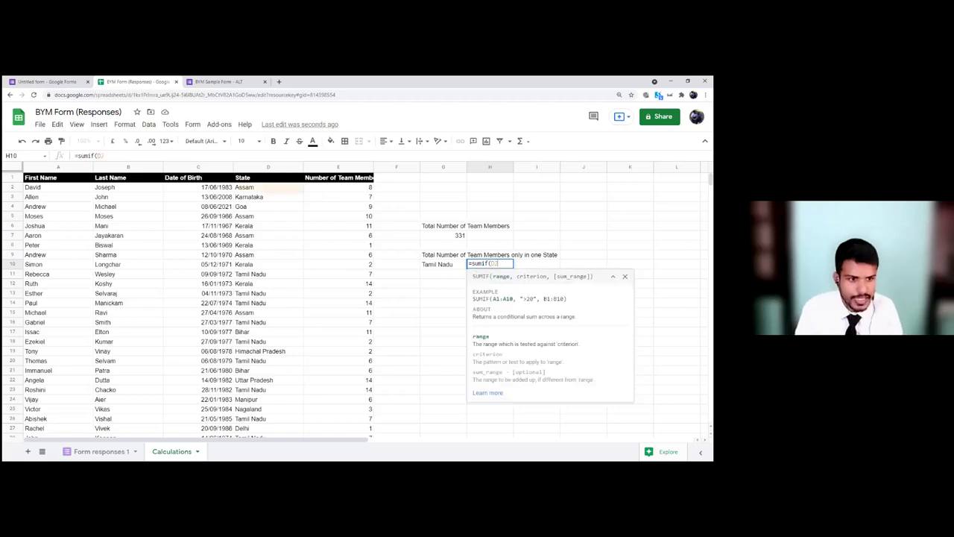
pyautogui.write(':D')
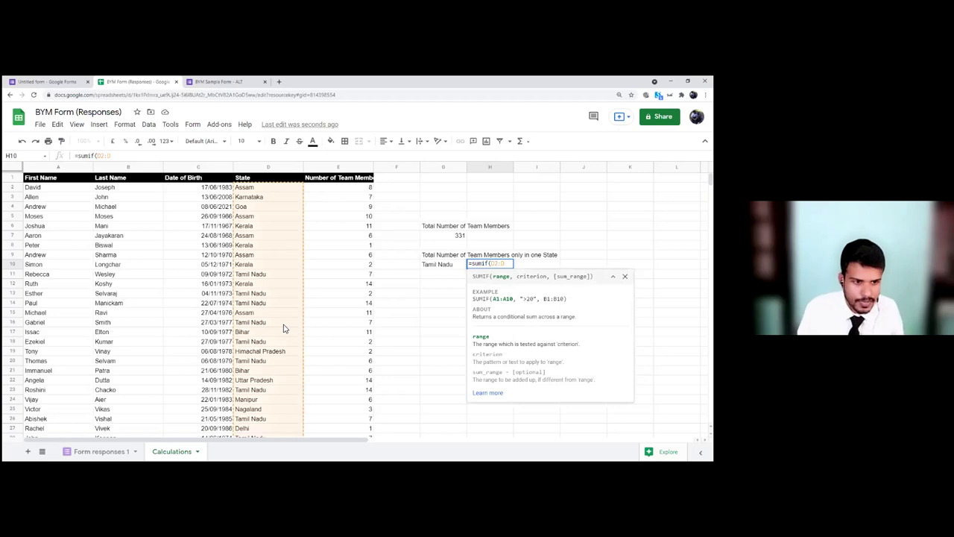
pyautogui.write(',')
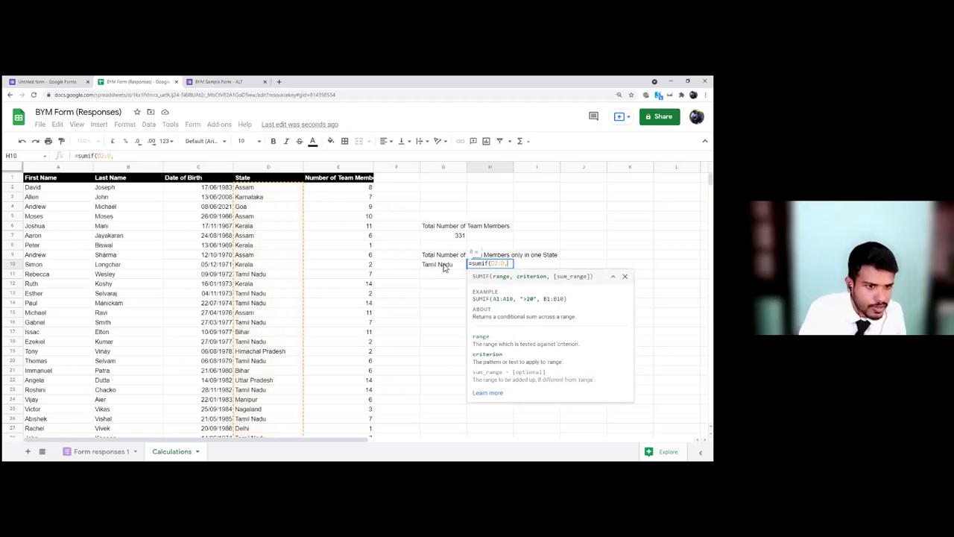
pyautogui.click(440, 264)
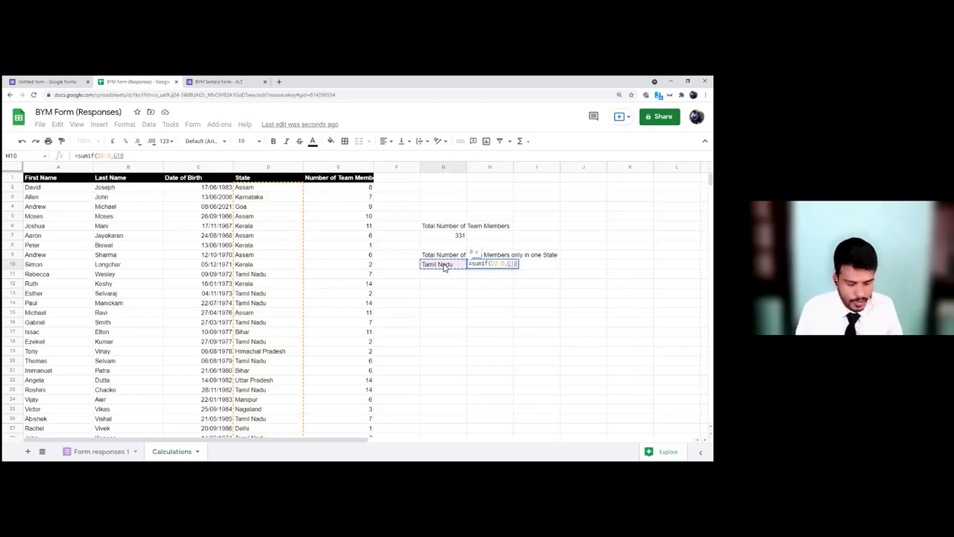
pyautogui.write(',')
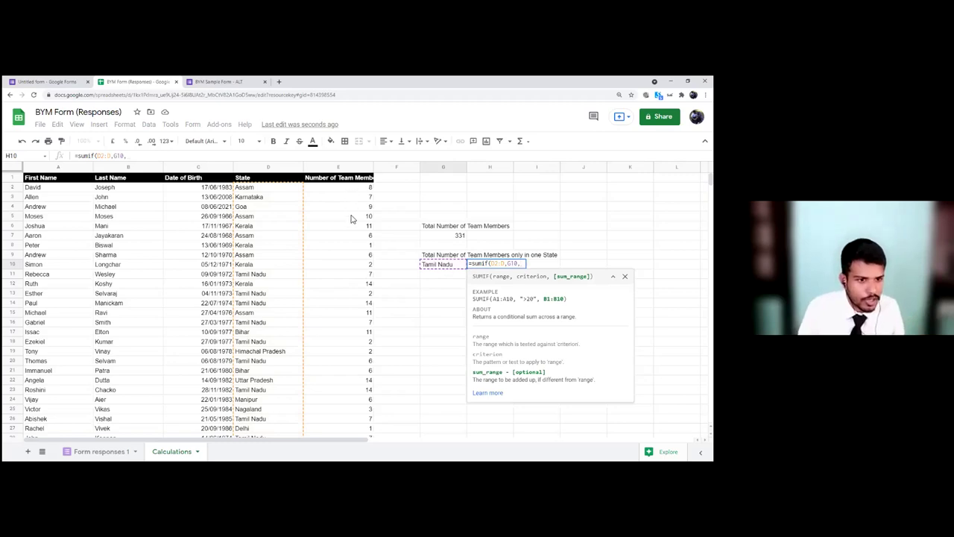
pyautogui.write('E2:')
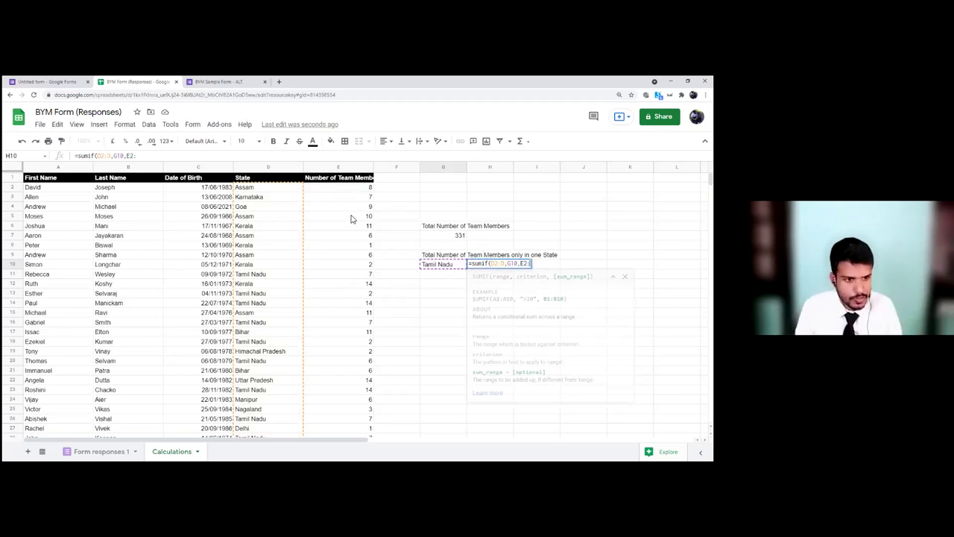
pyautogui.write('E')
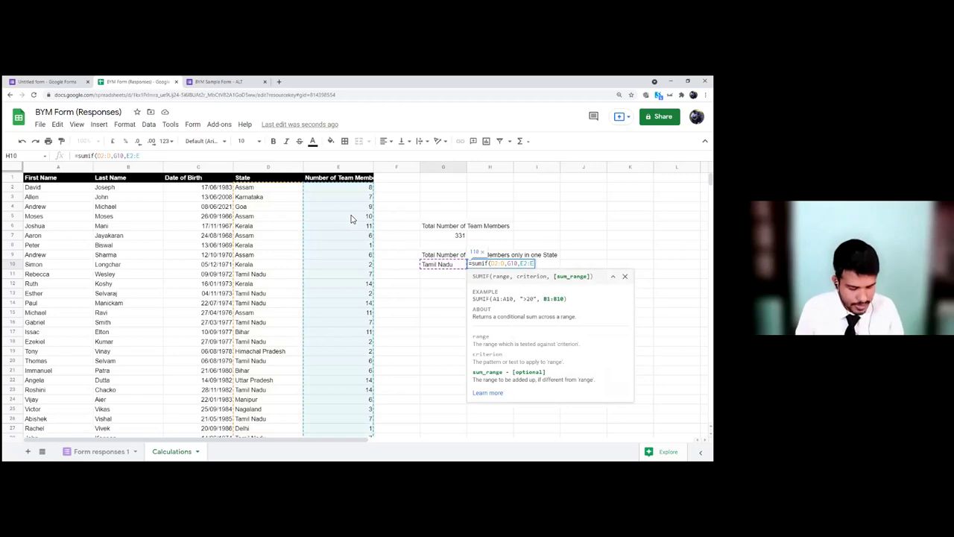
pyautogui.press('Return')
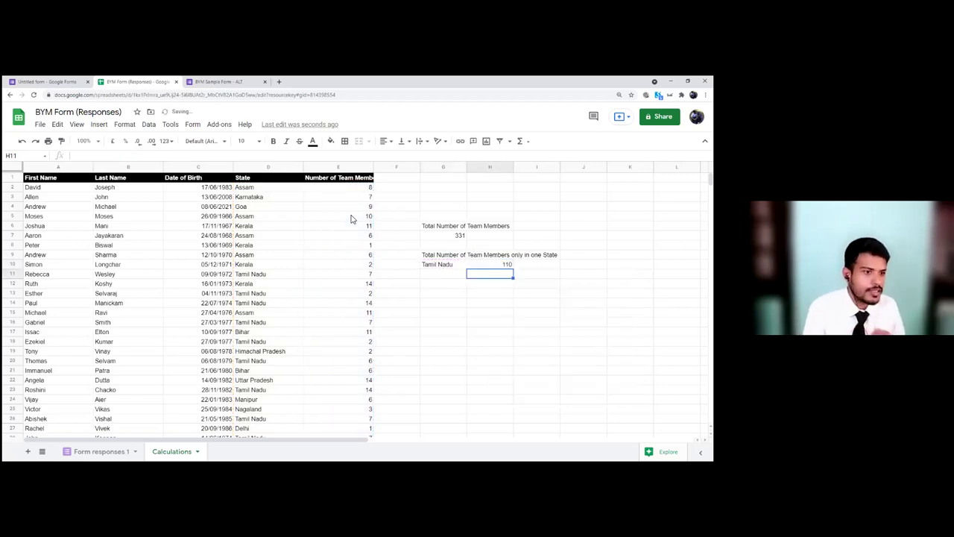
pyautogui.click(479, 266)
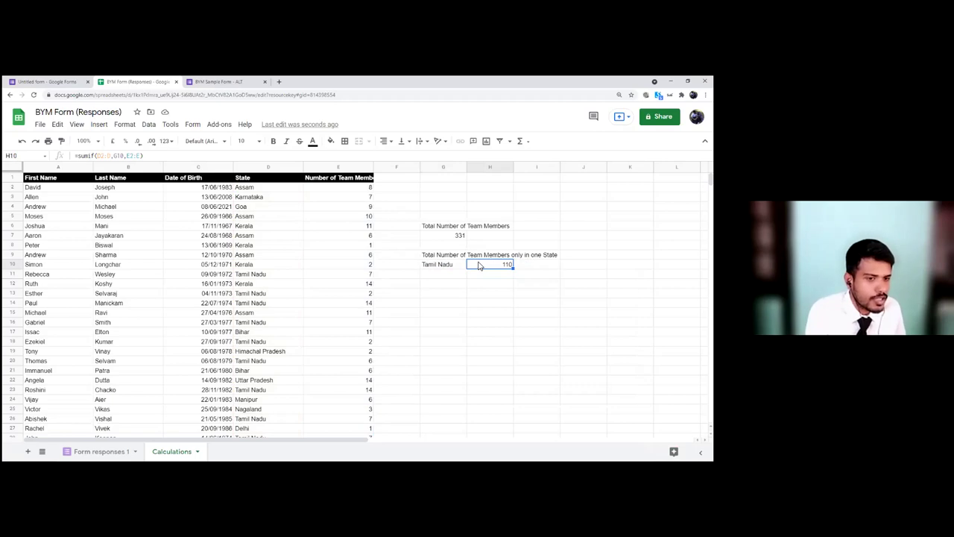
# Step: Change the state in G10 to Assam (total 41), then to Kerala (total 28)
pyautogui.click(448, 267)
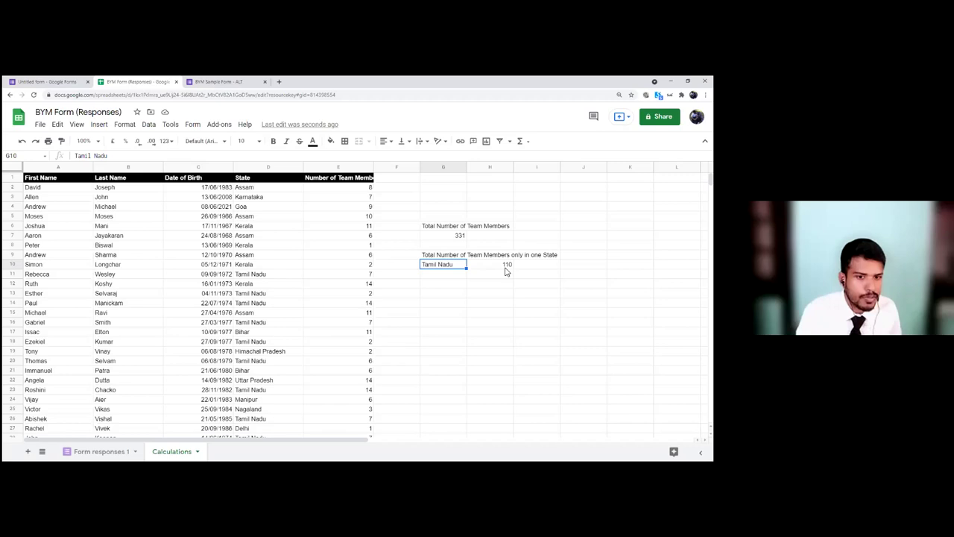
pyautogui.write('Assam')
pyautogui.press('Return')
pyautogui.press('Up')
pyautogui.press('Right')
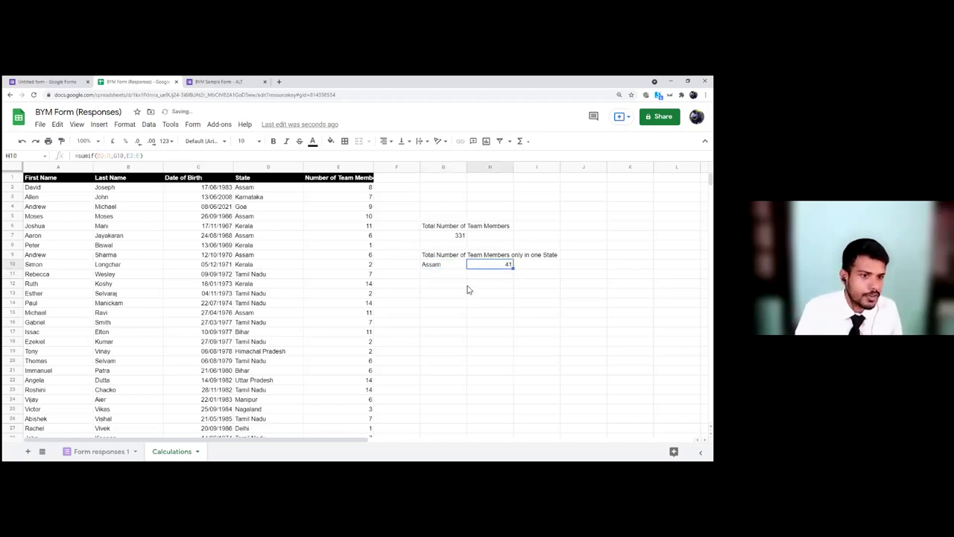
pyautogui.click(432, 268)
pyautogui.write('Kerala')
pyautogui.press('Return')
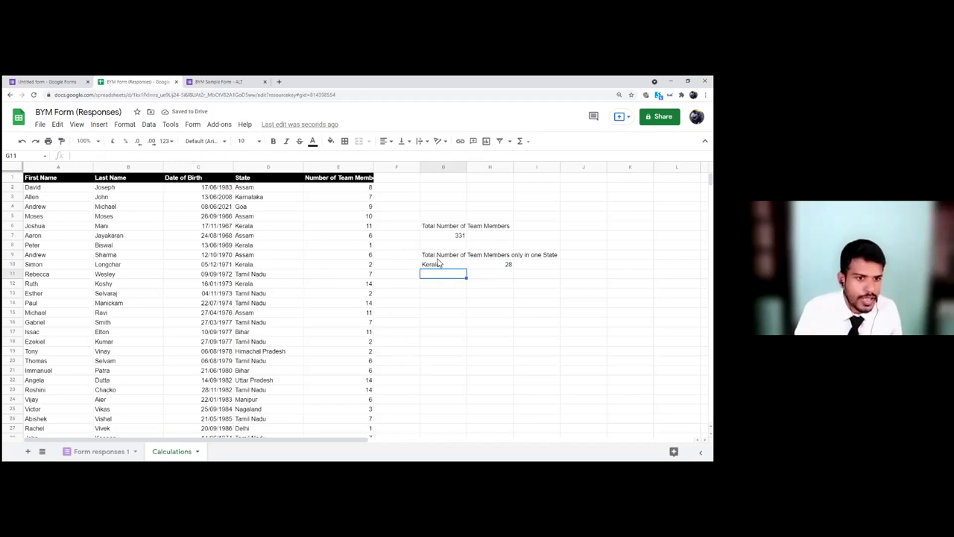
pyautogui.click(441, 265)
pyautogui.click(483, 267)
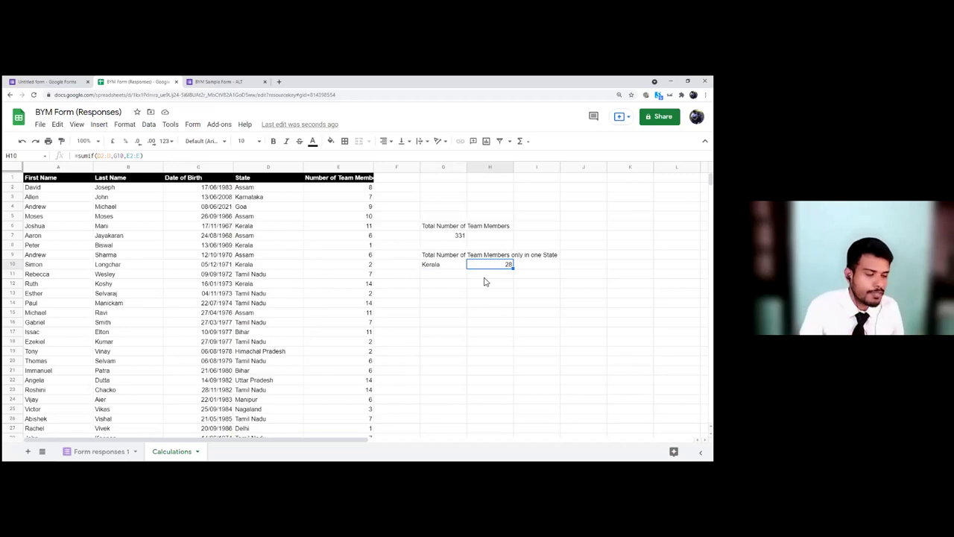
# Step: Select the calculation cells starting at G6:G7 to clear the totals block
pyautogui.click(483, 295)
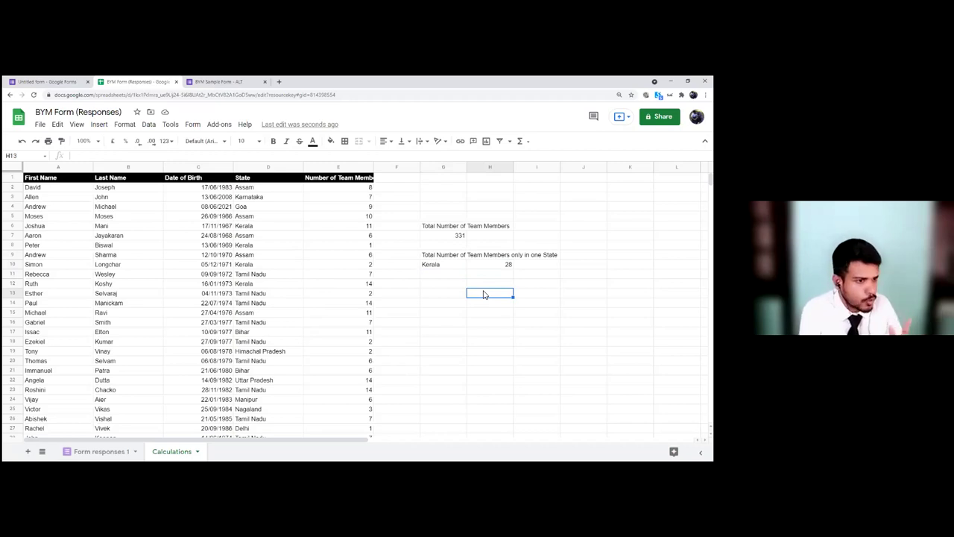
pyautogui.click(456, 284)
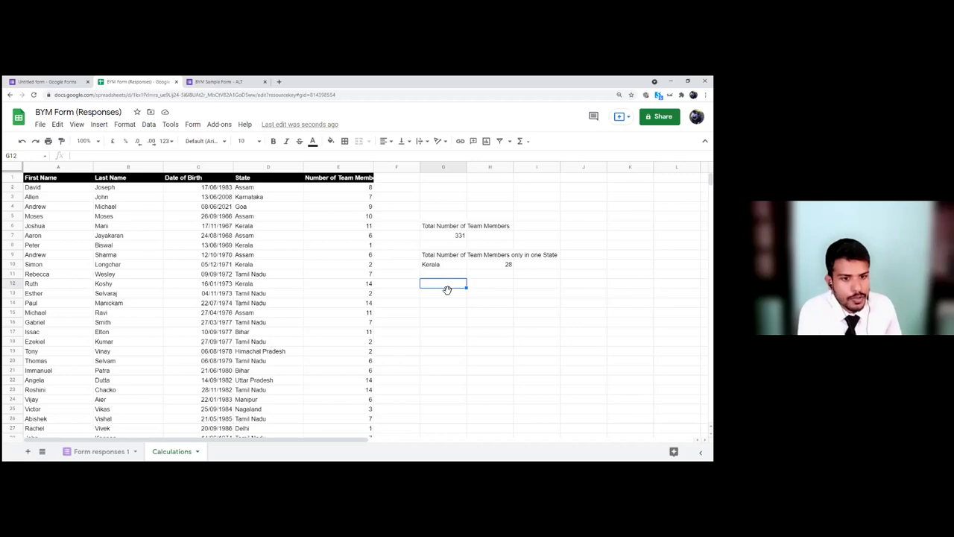
pyautogui.moveTo(439, 226); pyautogui.dragTo(444, 236)
pyautogui.keyDown('shift'); pyautogui.click(504, 270); pyautogui.keyUp('shift')
pyautogui.press('Delete')
pyautogui.click(216, 190)
pyautogui.click(215, 207)
pyautogui.click(215, 226)
pyautogui.click(216, 246)
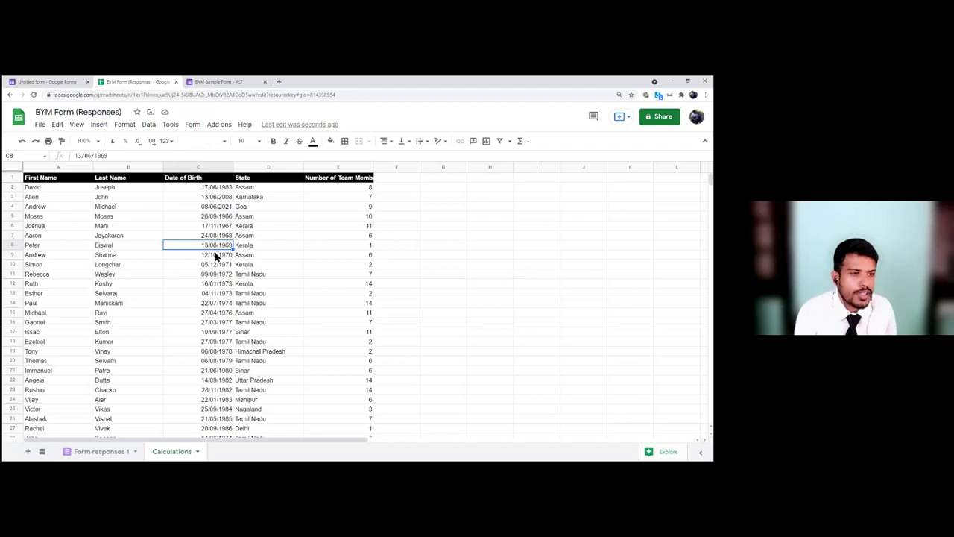
pyautogui.click(216, 188)
pyautogui.click(214, 197)
pyautogui.click(215, 216)
pyautogui.click(397, 180)
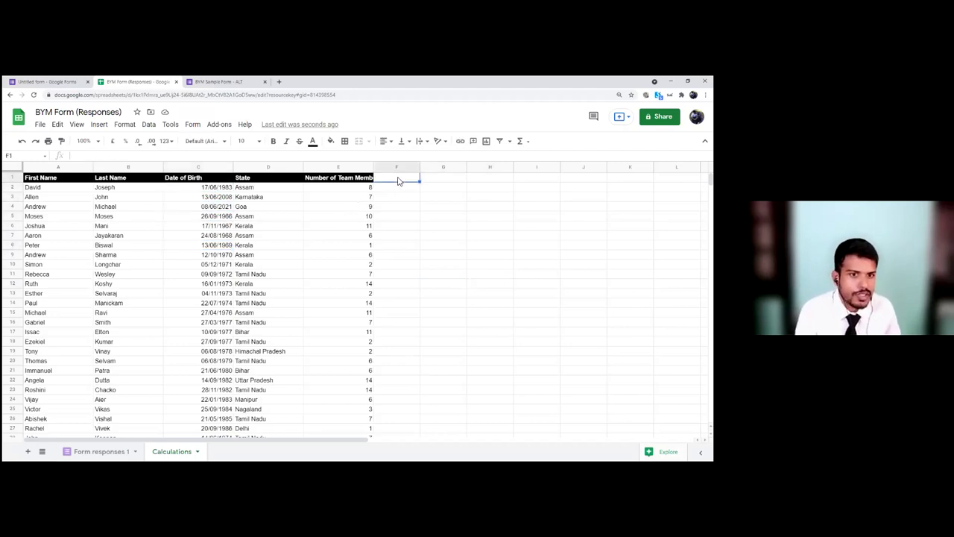
pyautogui.write('Age')
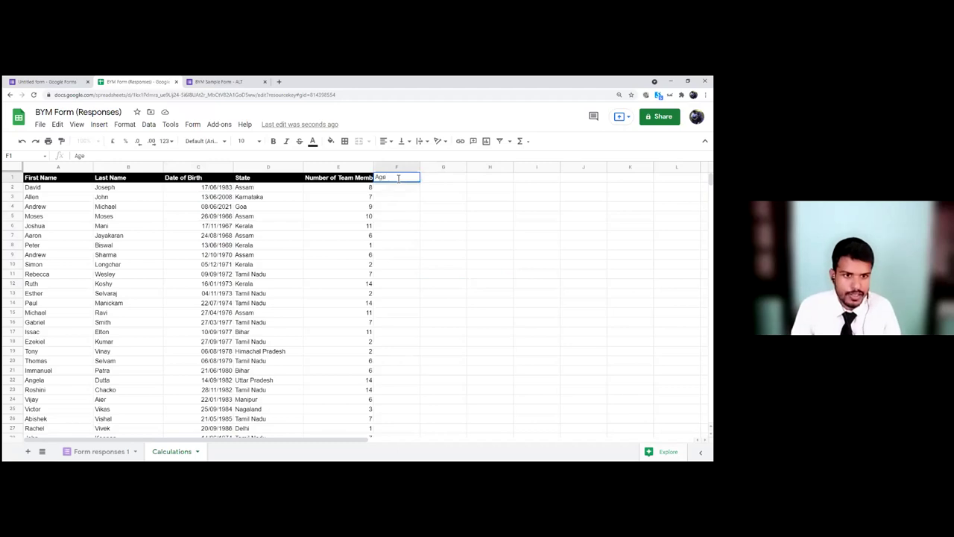
pyautogui.press('Return')
pyautogui.click(393, 180)
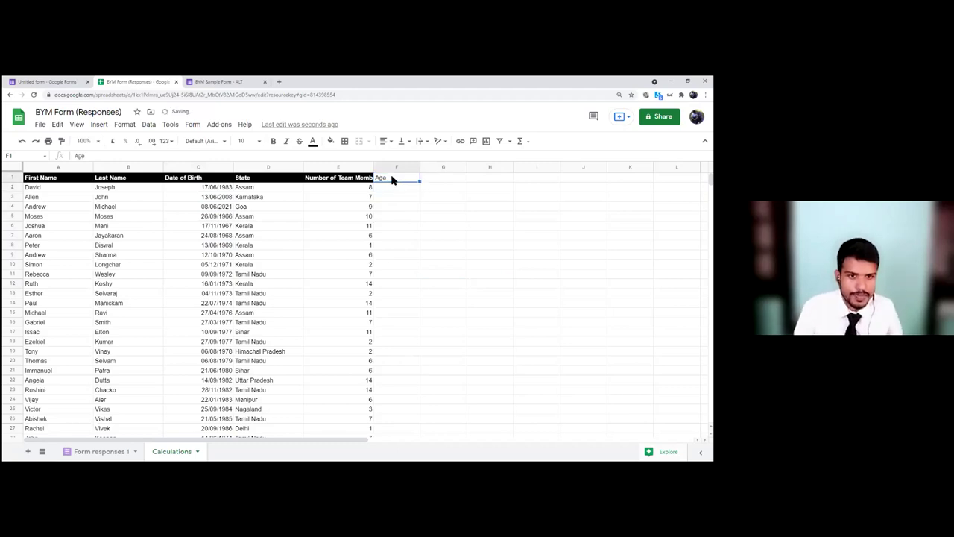
pyautogui.press('Down')
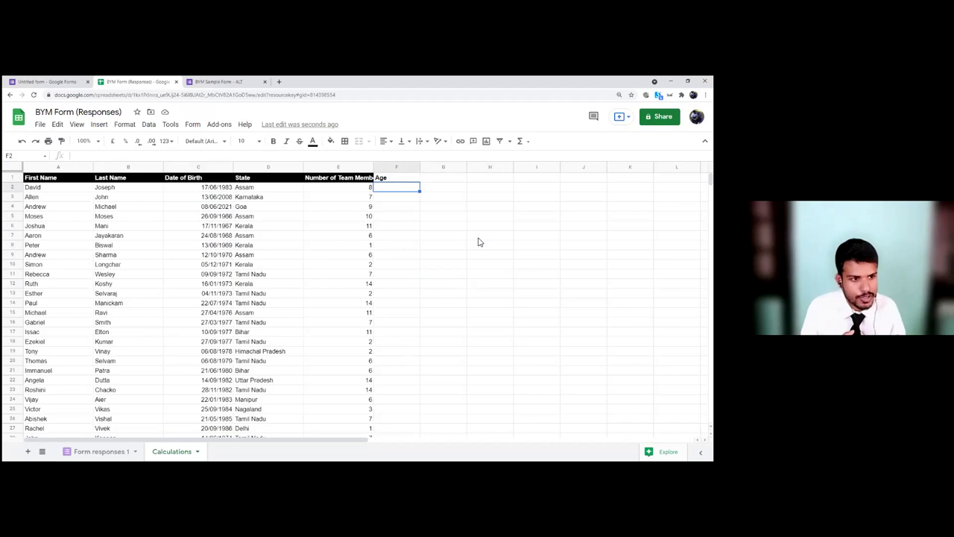
pyautogui.press('Right')
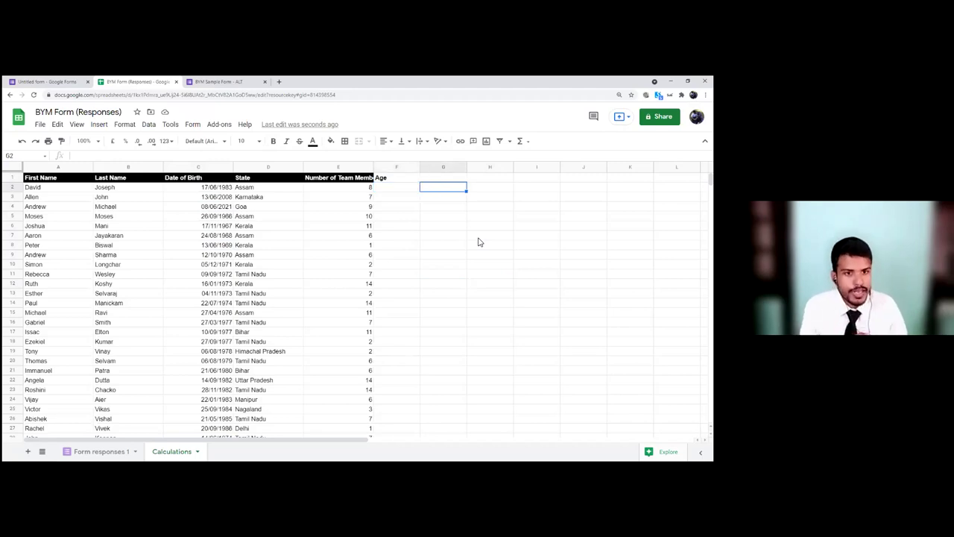
pyautogui.press('Left')
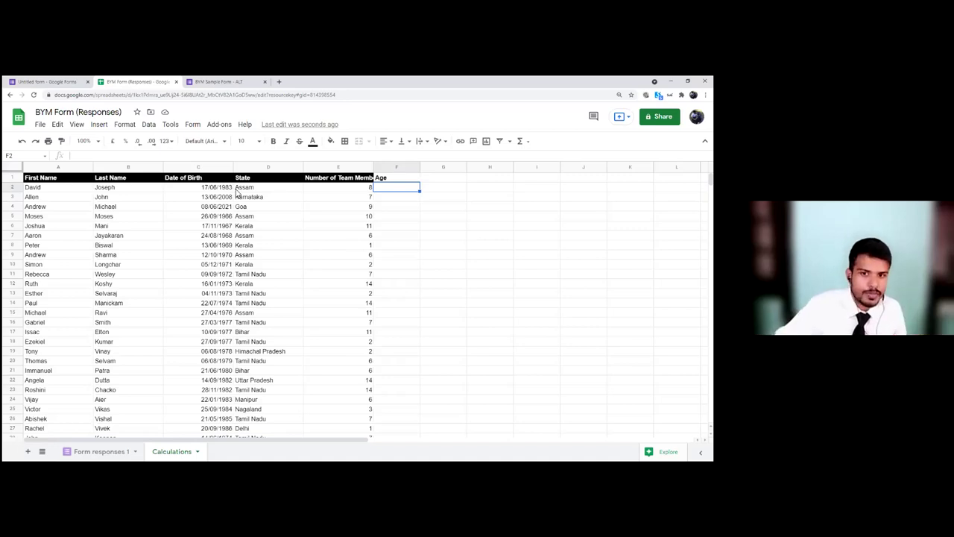
pyautogui.click(448, 191)
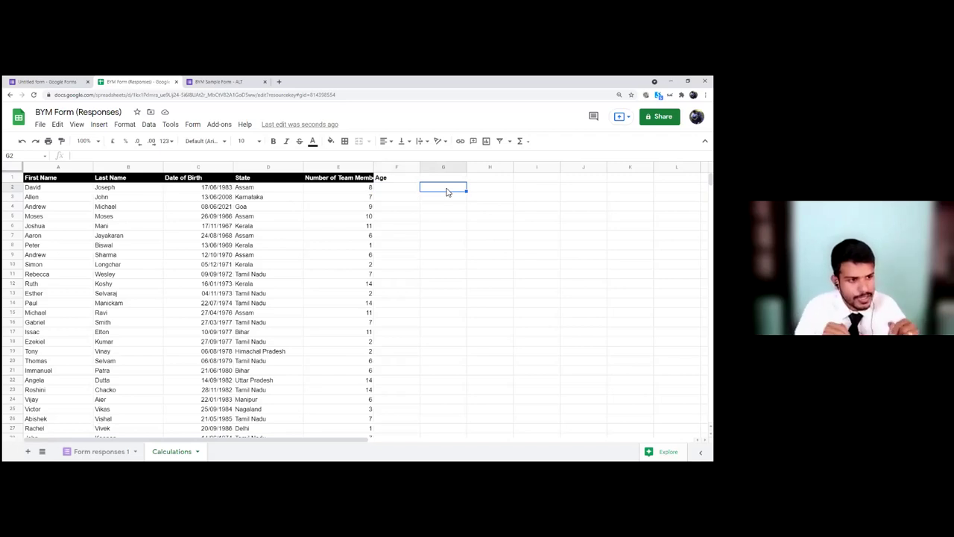
# Step: Enter =today() in G2 so it shows 22/06/2021
pyautogui.write('=today')
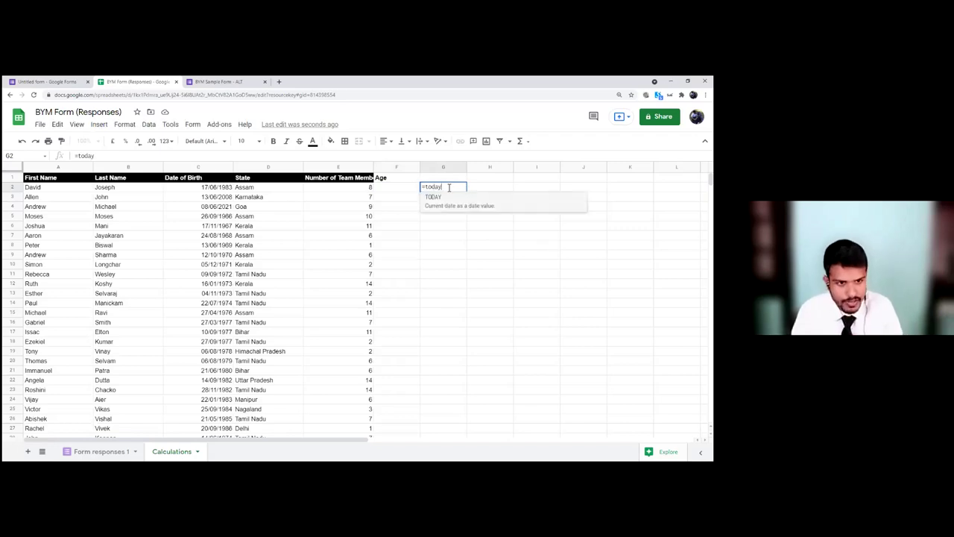
pyautogui.write('()')
pyautogui.press('Return')
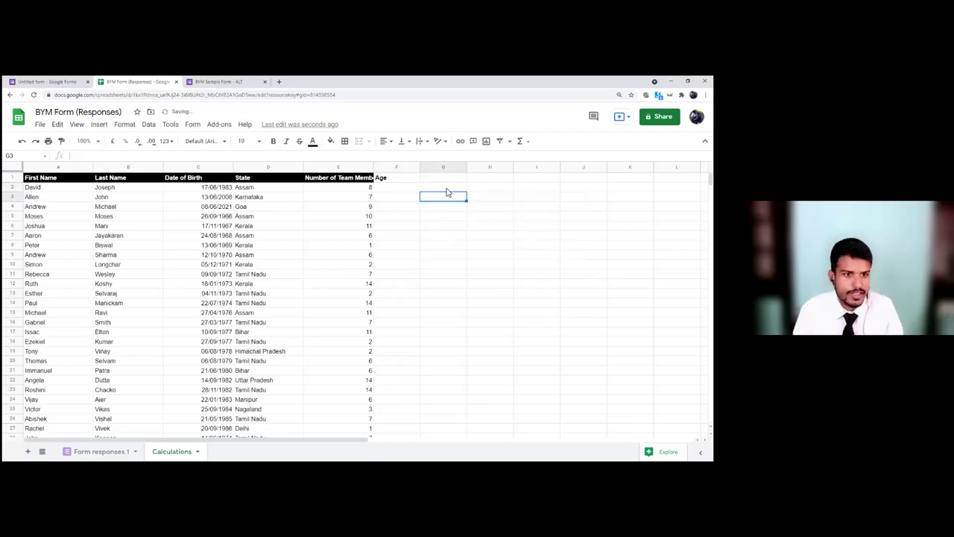
pyautogui.click(448, 216)
pyautogui.press('Up')
pyautogui.press('Up')
pyautogui.press('Up')
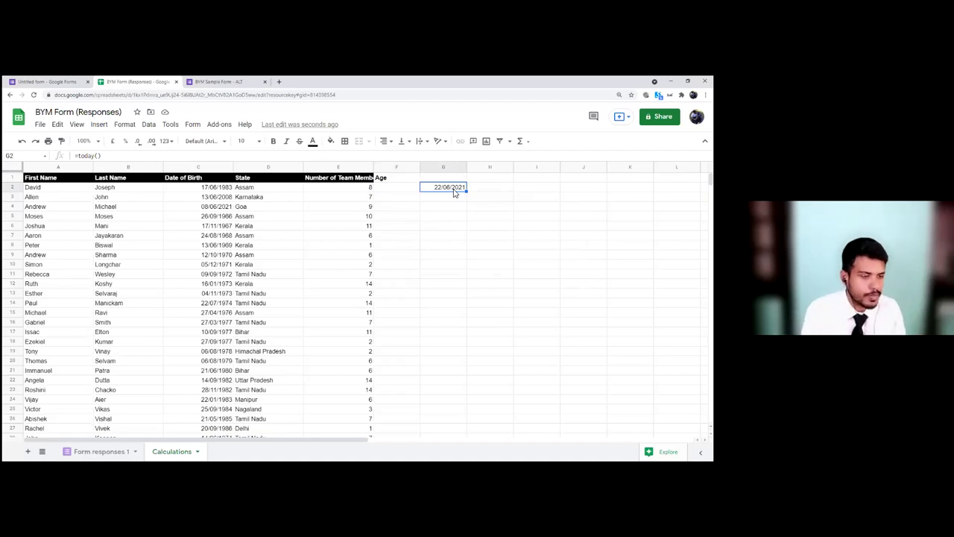
pyautogui.click(399, 189)
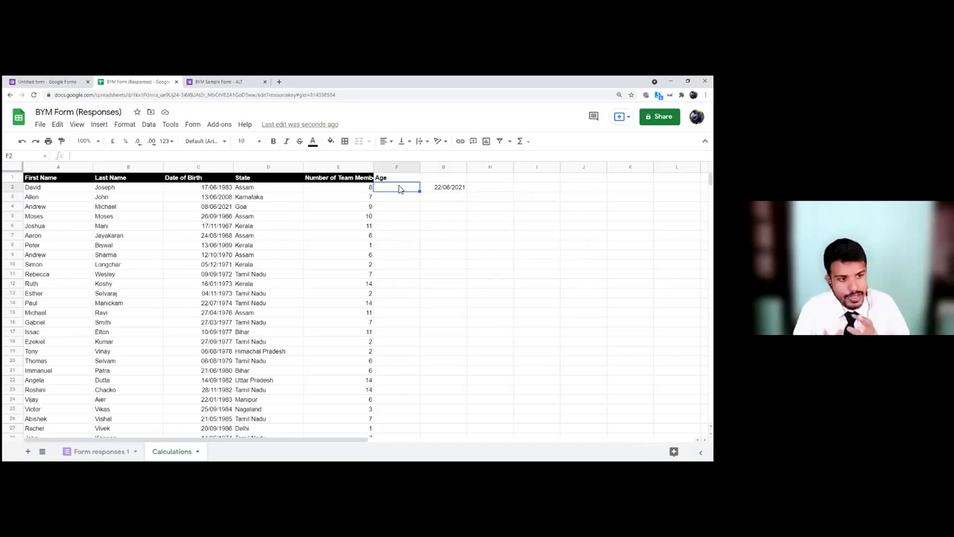
# Step: Enter =datedif(C2,today(),"Y") in F2 and auto-fill it down the Age column
pyautogui.write('=datedif')
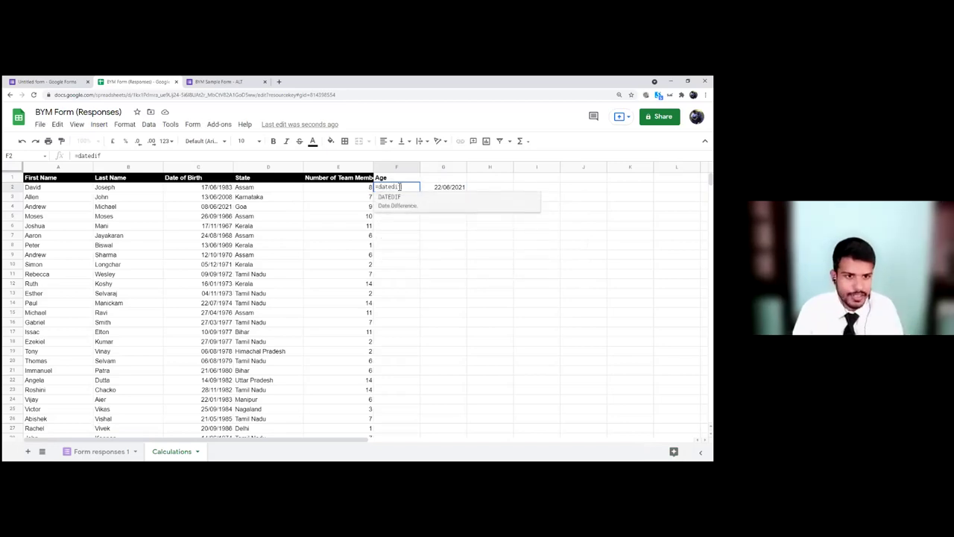
pyautogui.write('(')
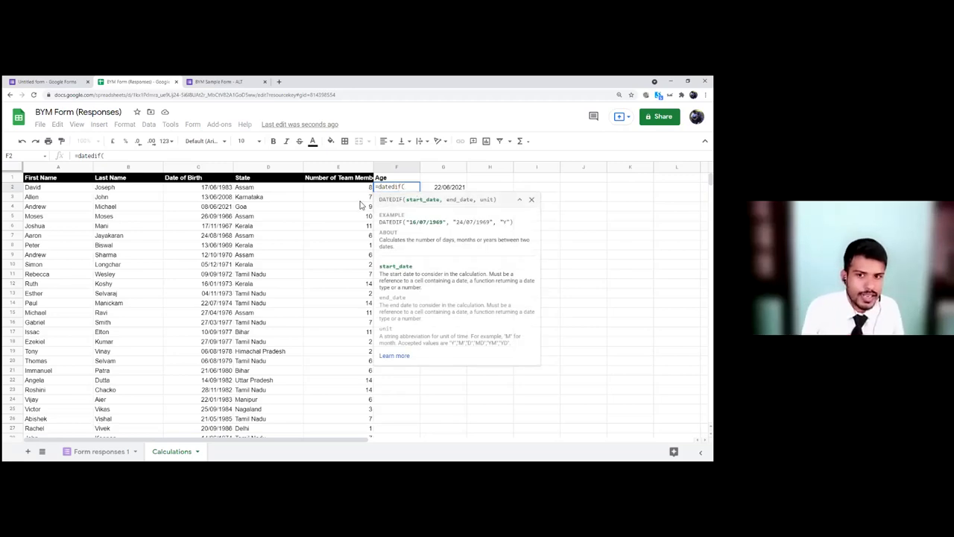
pyautogui.click(216, 188)
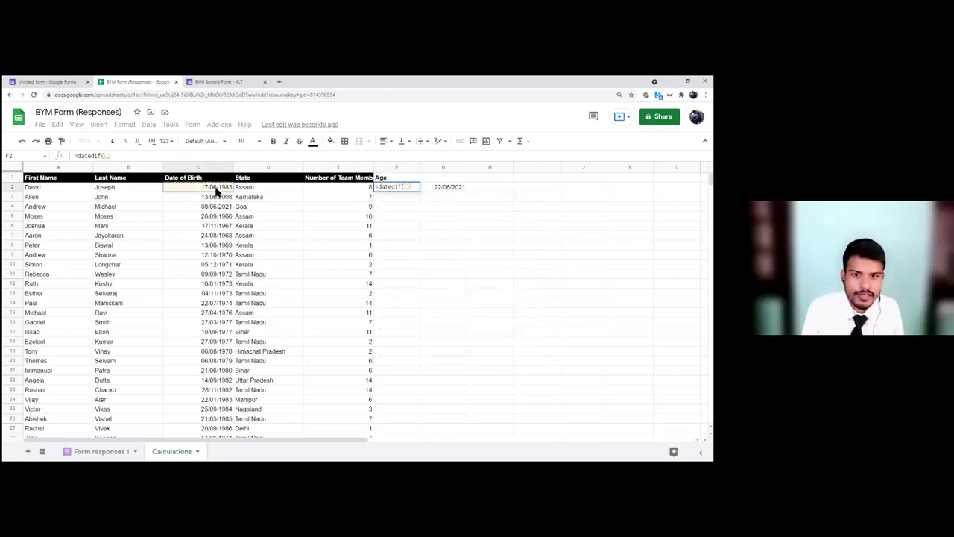
pyautogui.write(',')
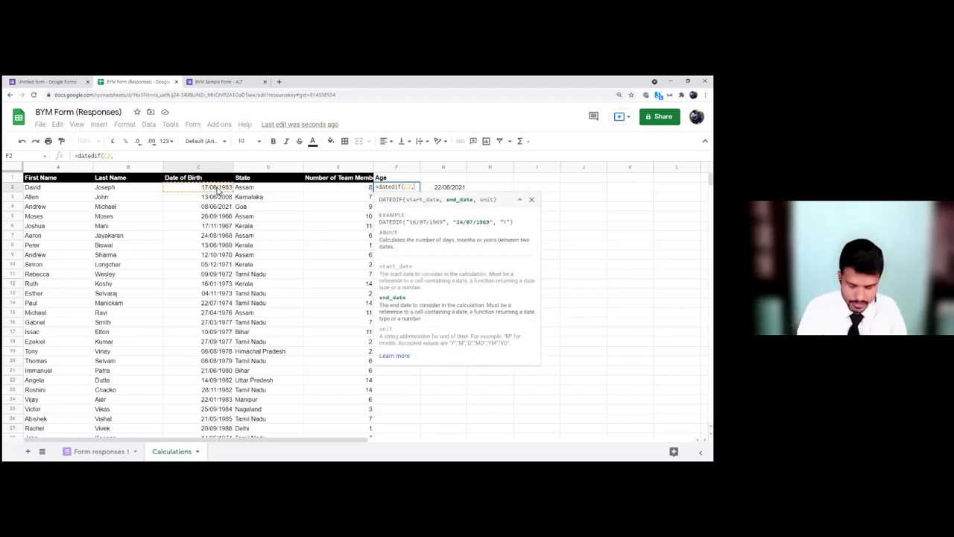
pyautogui.write('today()')
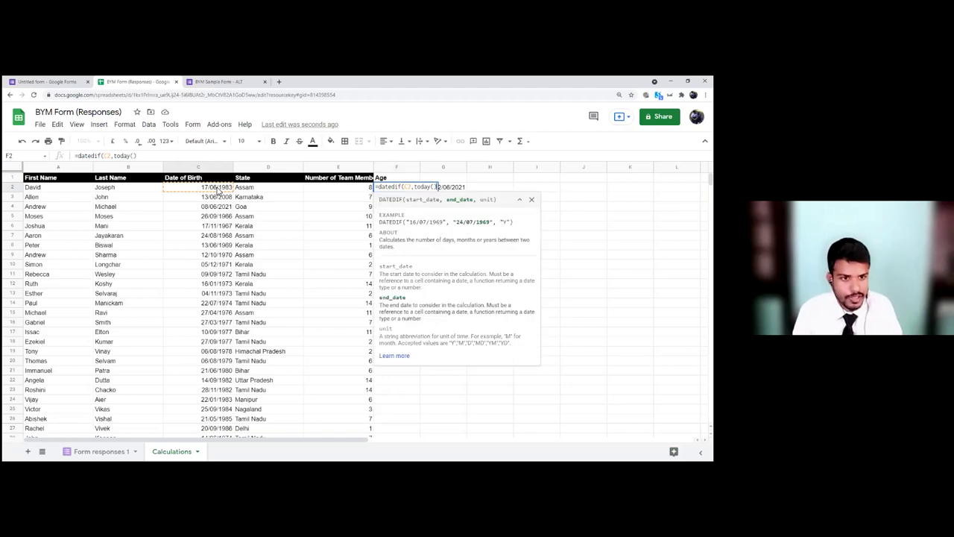
pyautogui.write(',')
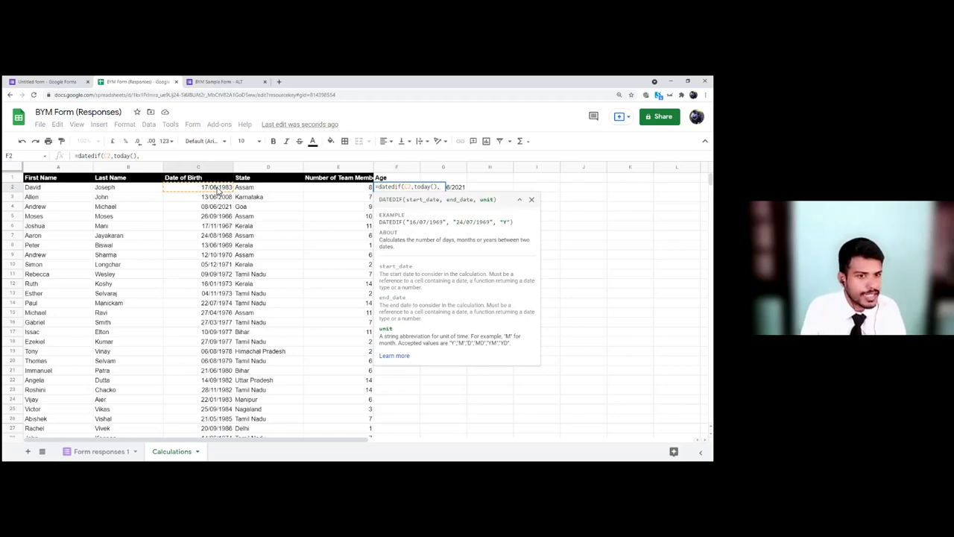
pyautogui.write('"Y")')
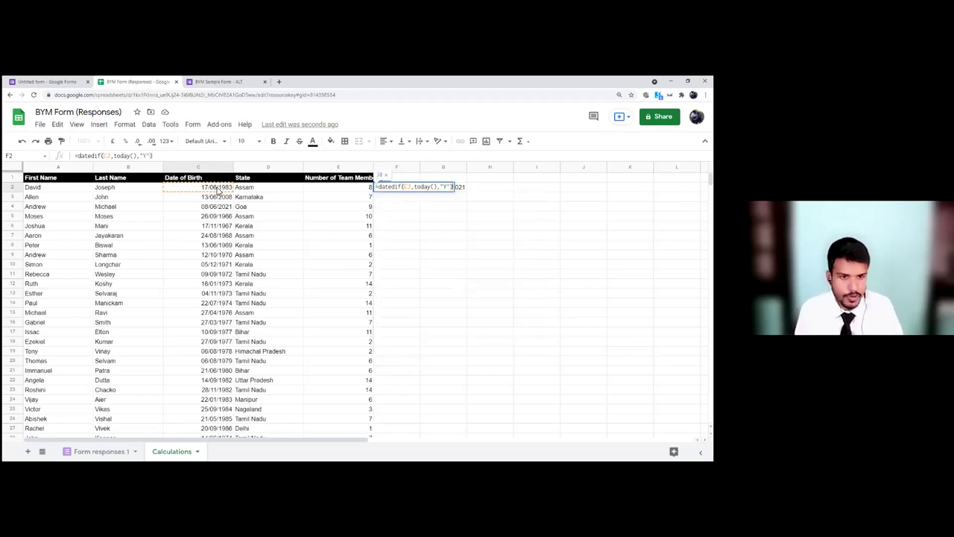
pyautogui.press('Return')
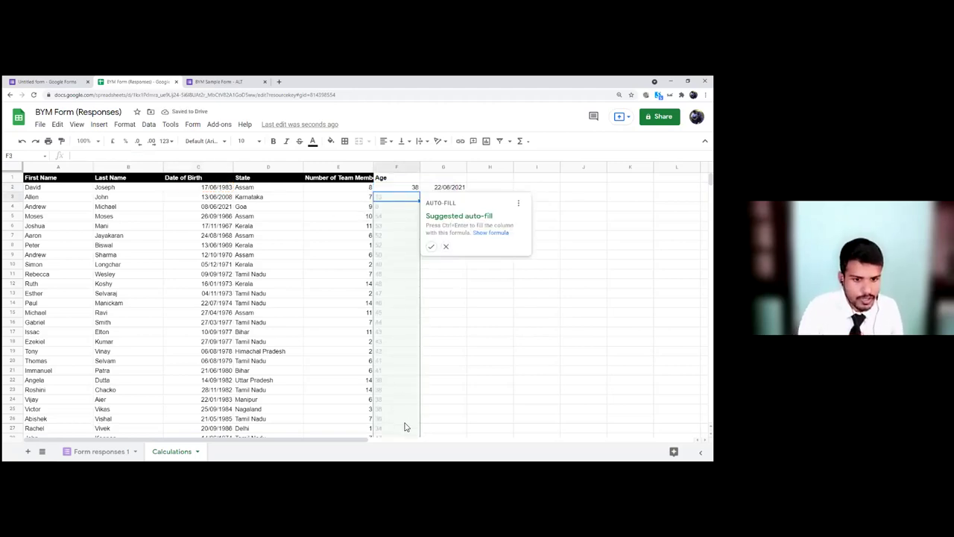
pyautogui.click(432, 247)
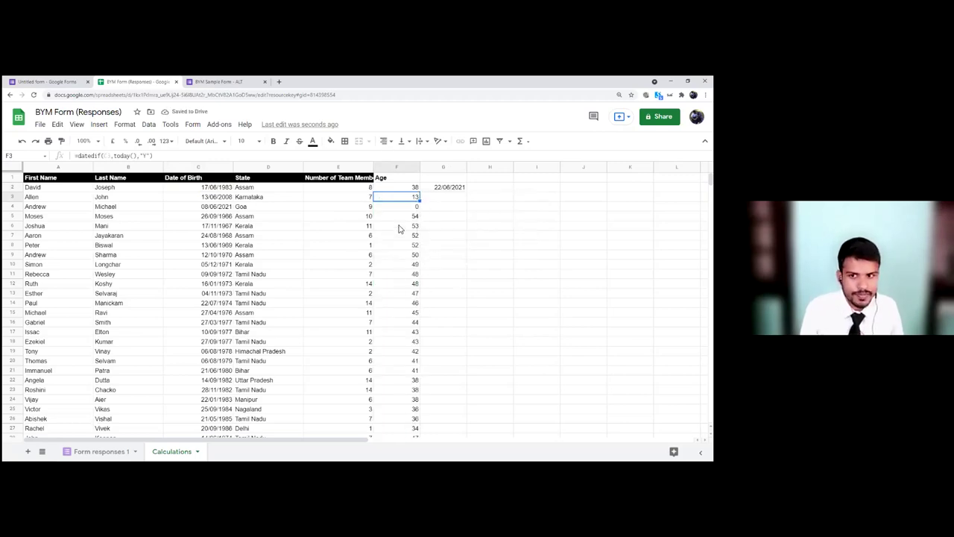
pyautogui.click(228, 209)
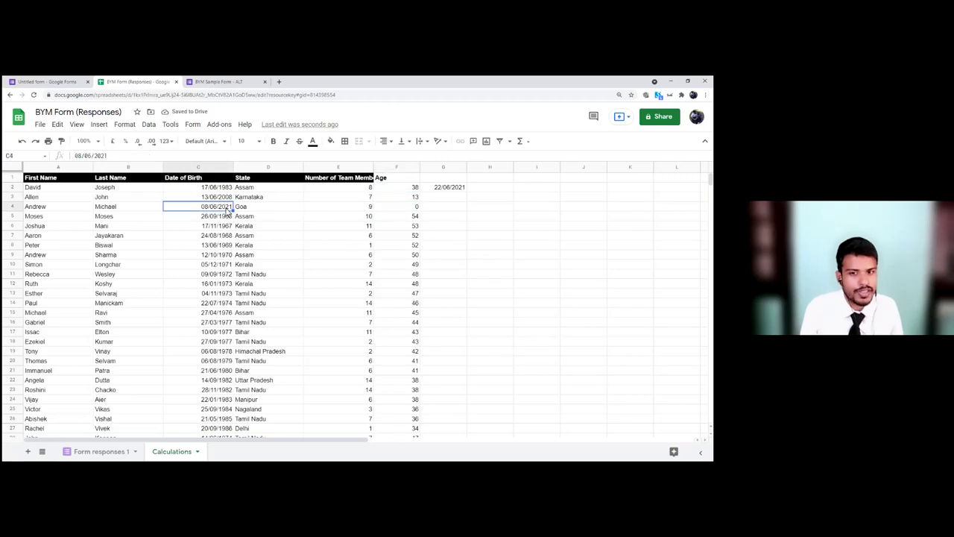
pyautogui.click(410, 206)
pyautogui.scroll(-5, 408, 246)
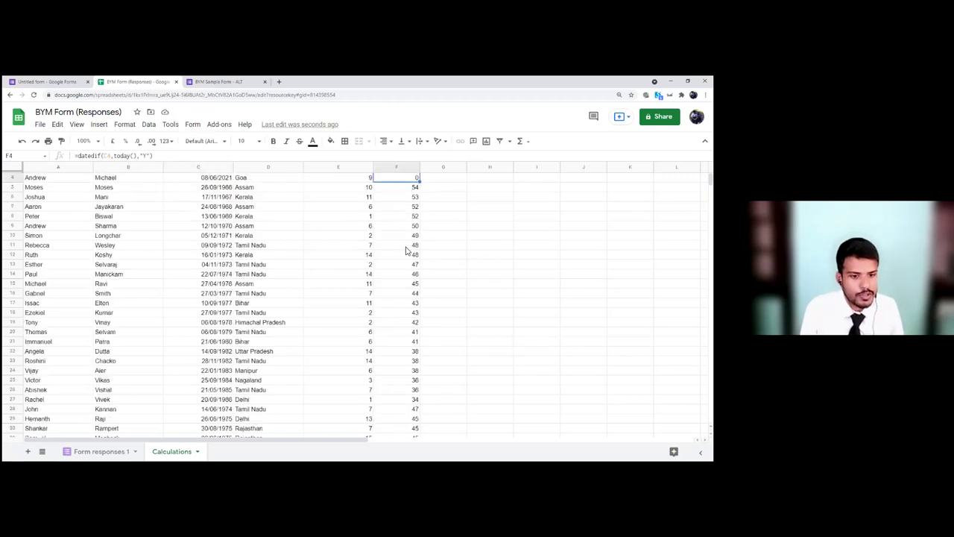
pyautogui.scroll(5, 407, 269)
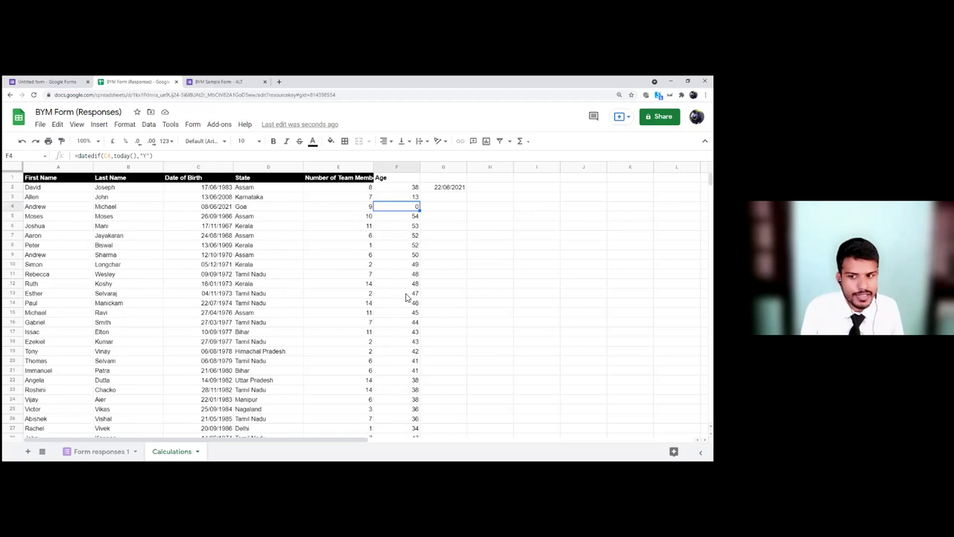
pyautogui.click(405, 266)
pyautogui.click(395, 302)
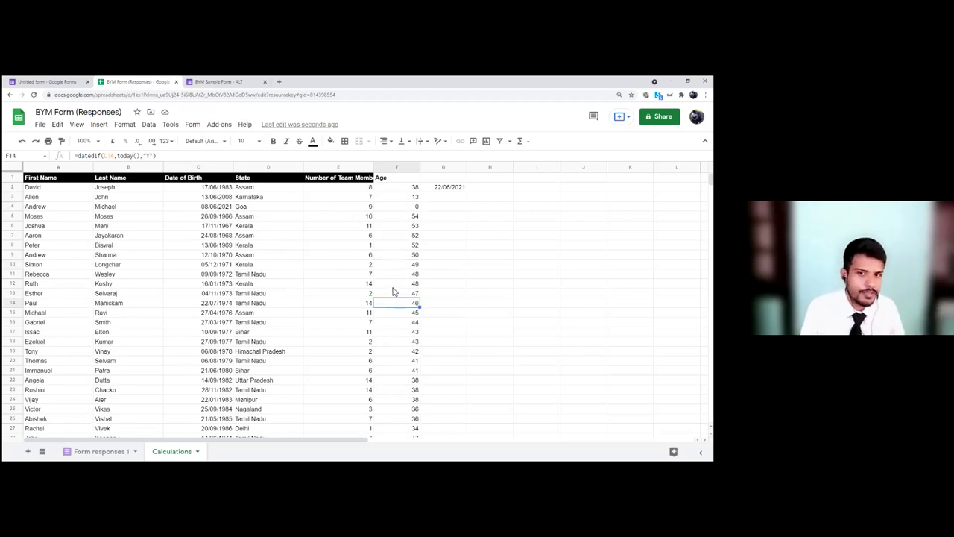
pyautogui.click(415, 246)
pyautogui.click(411, 353)
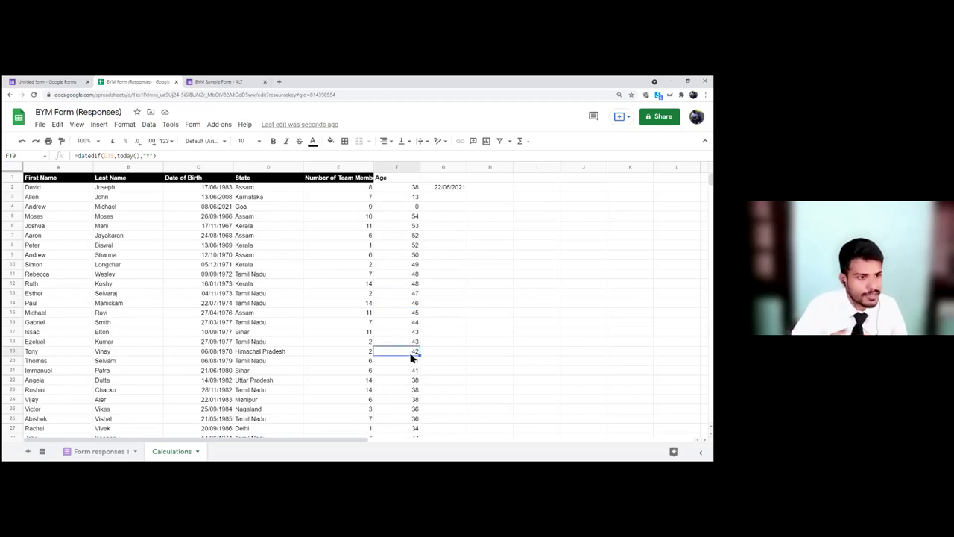
pyautogui.click(413, 265)
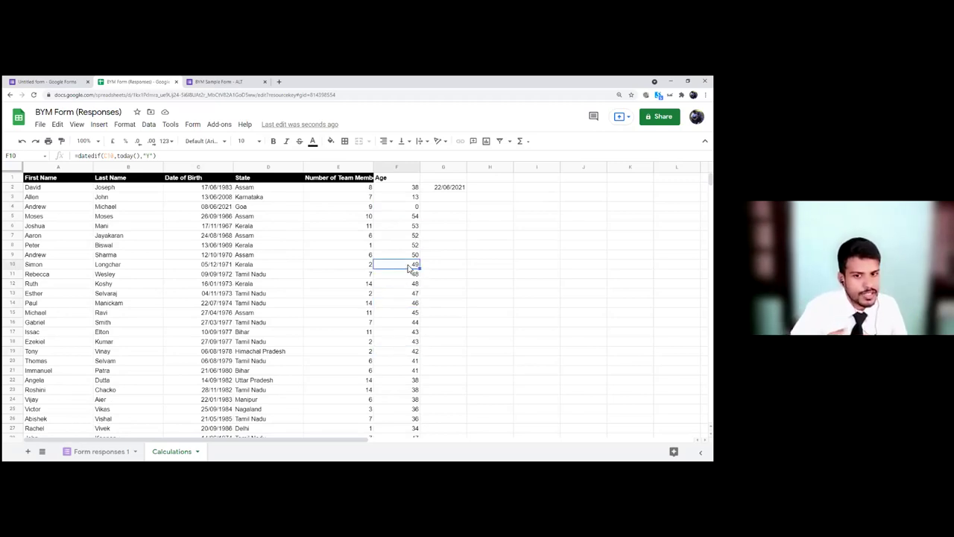
pyautogui.click(414, 188)
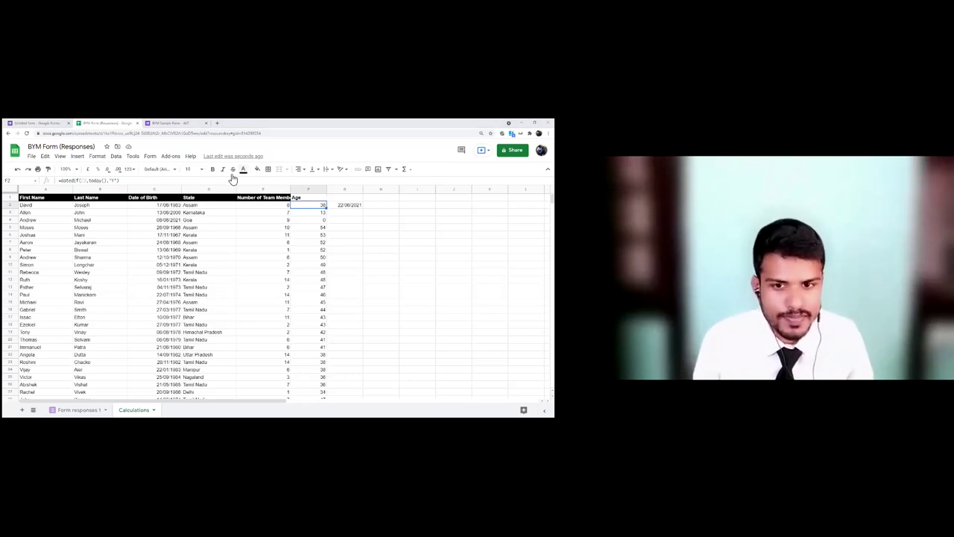
pyautogui.hotkey('alt', 'Tab')
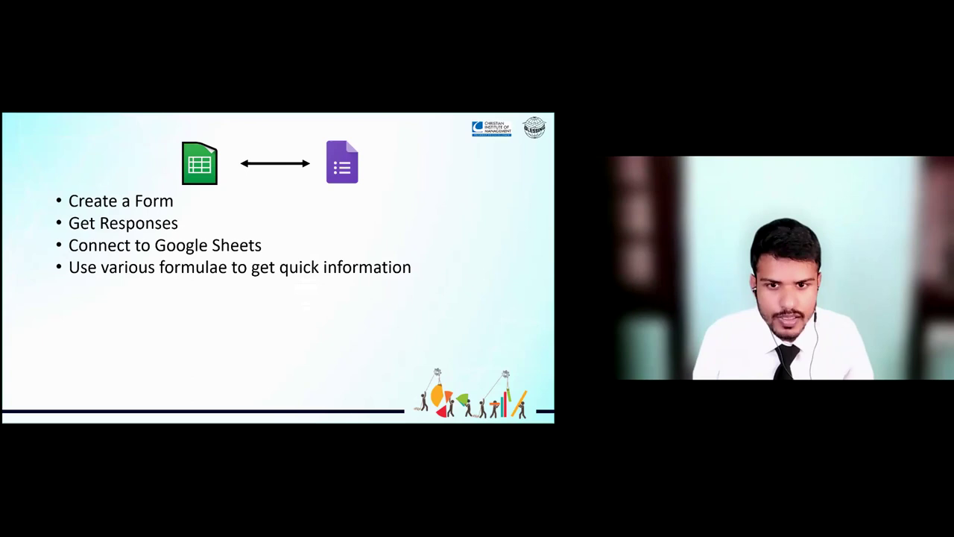
# Step: Advance the overview slide's build to reveal the QUERY, Conditional Formatting and Slicers labels
pyautogui.press('Right')
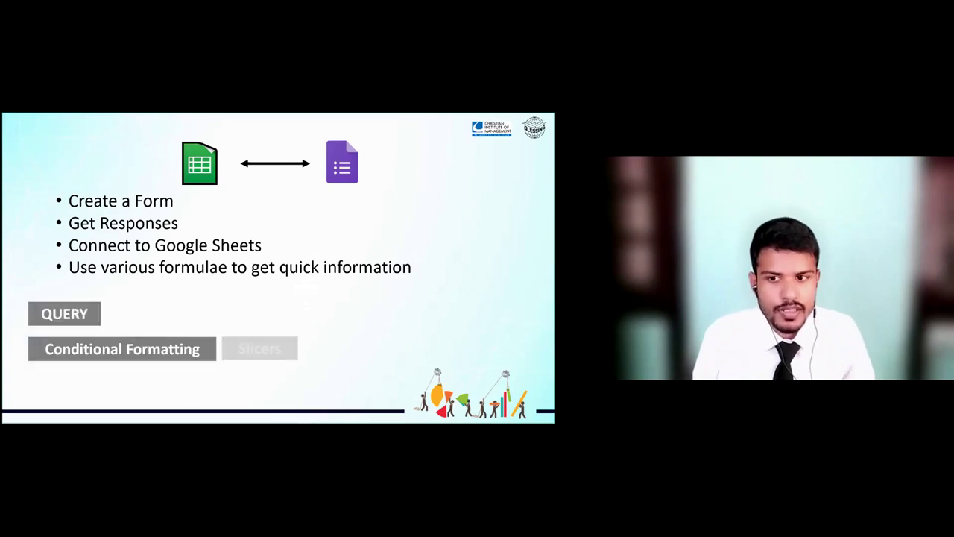